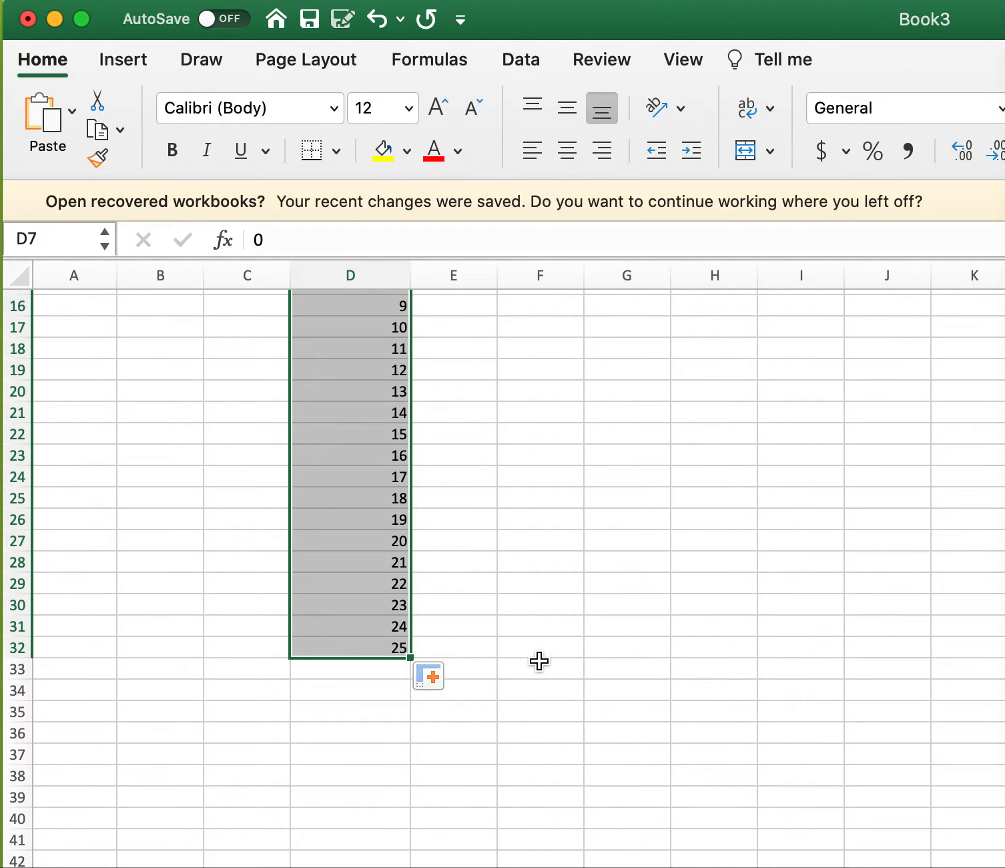
Enter the heading "Initial Horizontal Velocity" in cell E4 and widen column E to fit it
scroll(539, 660, up, 5)
scroll(551, 693, down, 3)
scroll(552, 694, up, 1)
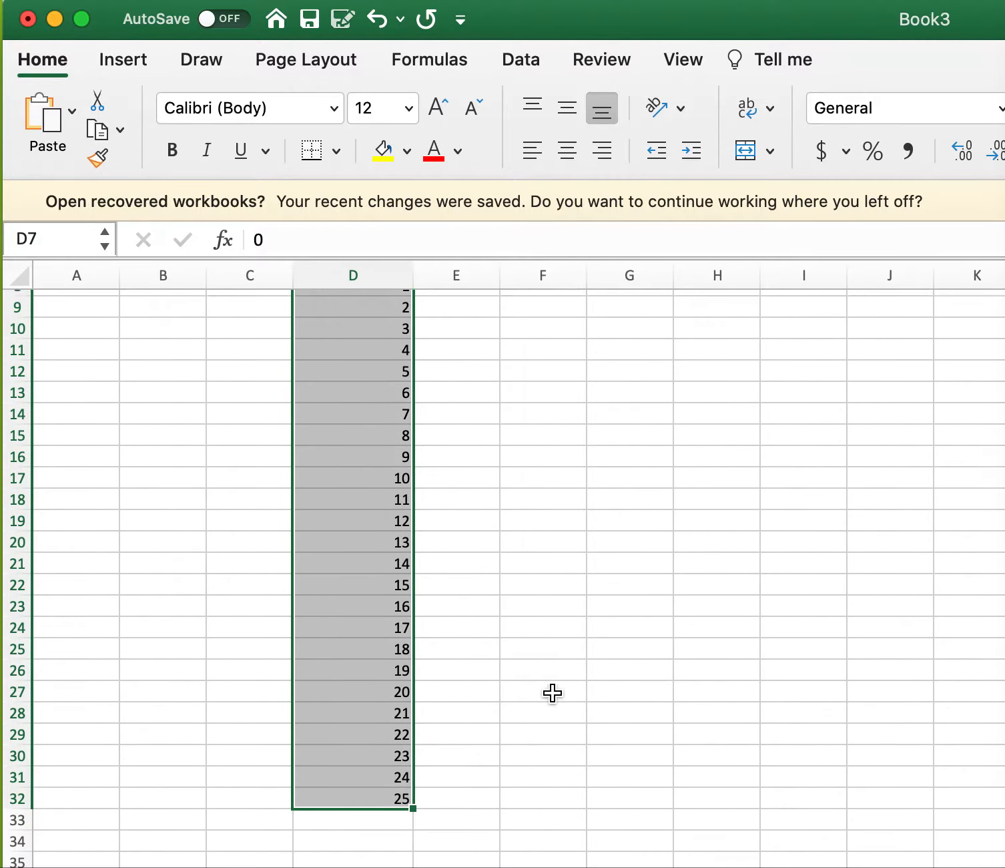
click(552, 694)
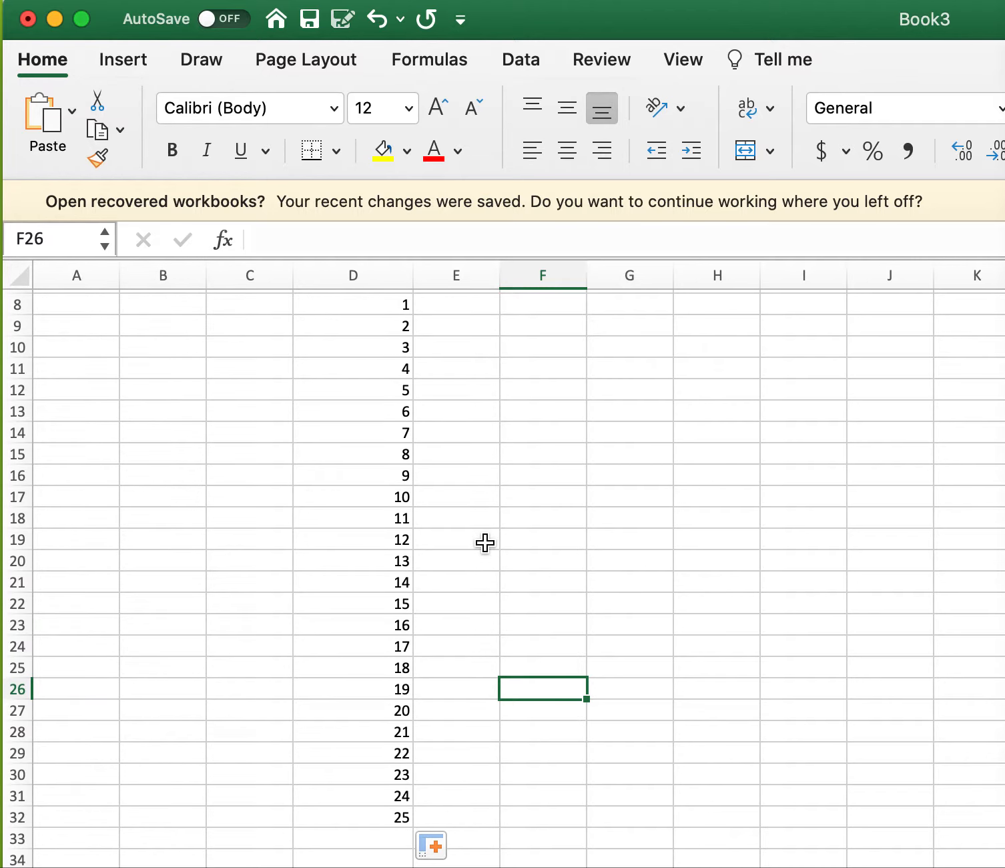
scroll(467, 524, up, 4)
click(463, 391)
click(460, 348)
click(458, 382)
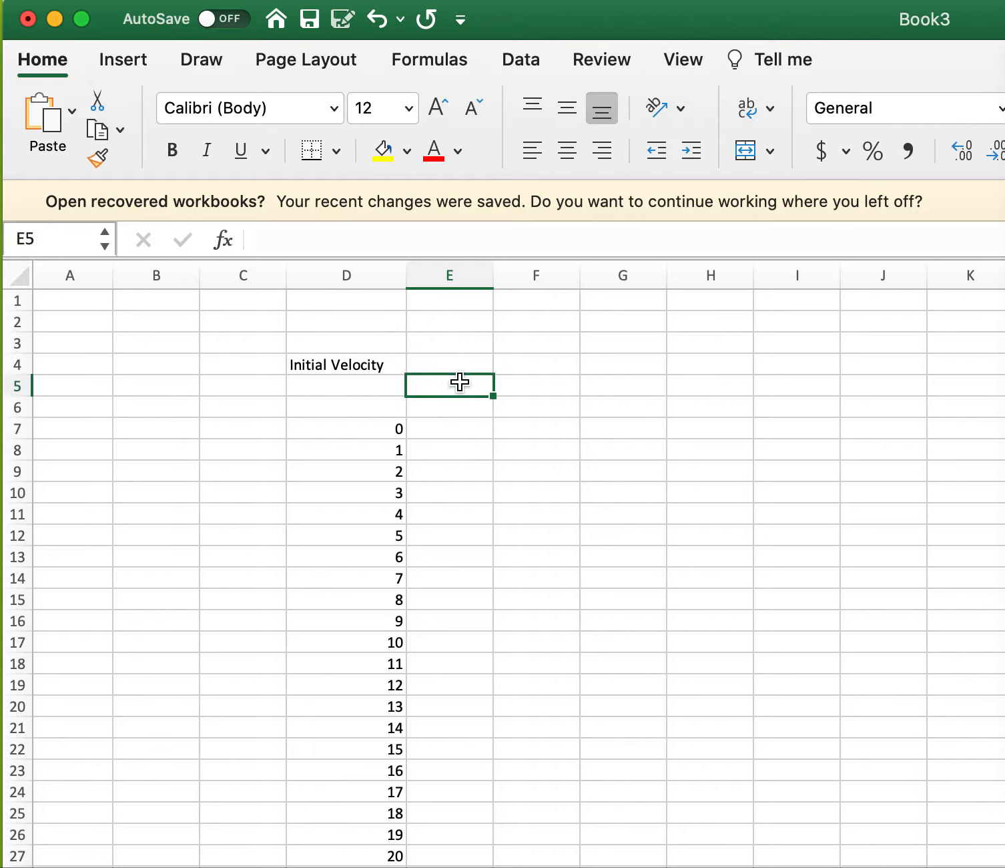
click(461, 364)
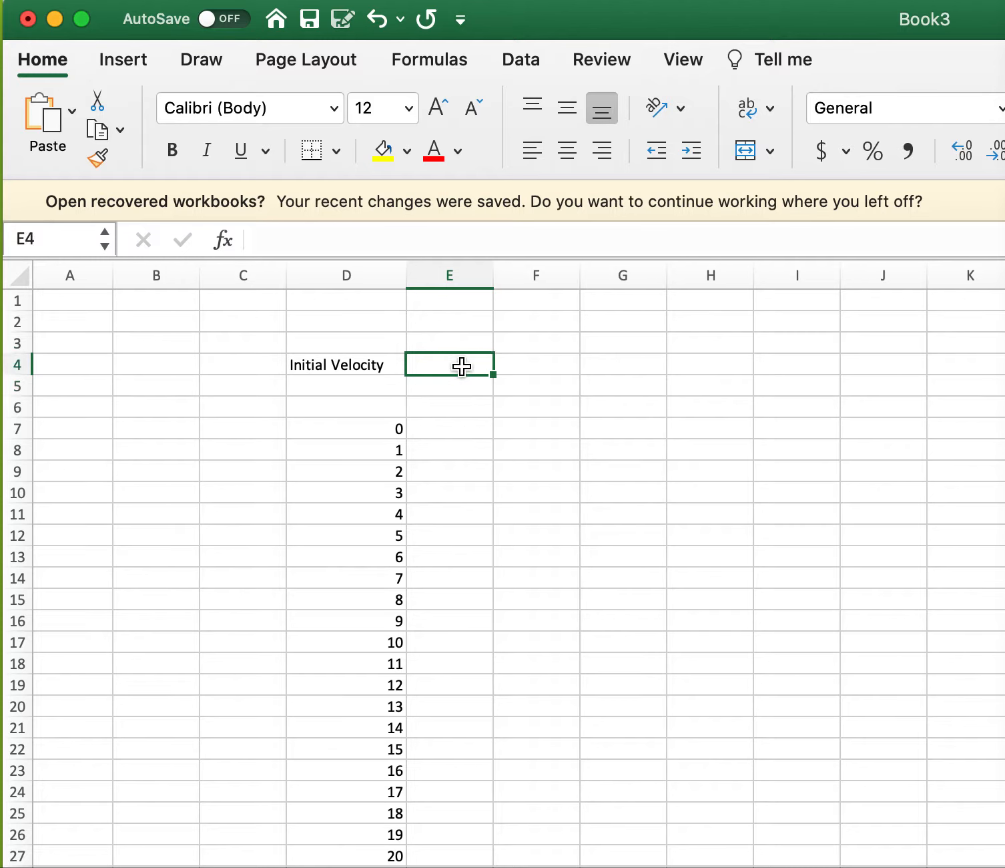
text(Initial Hori)
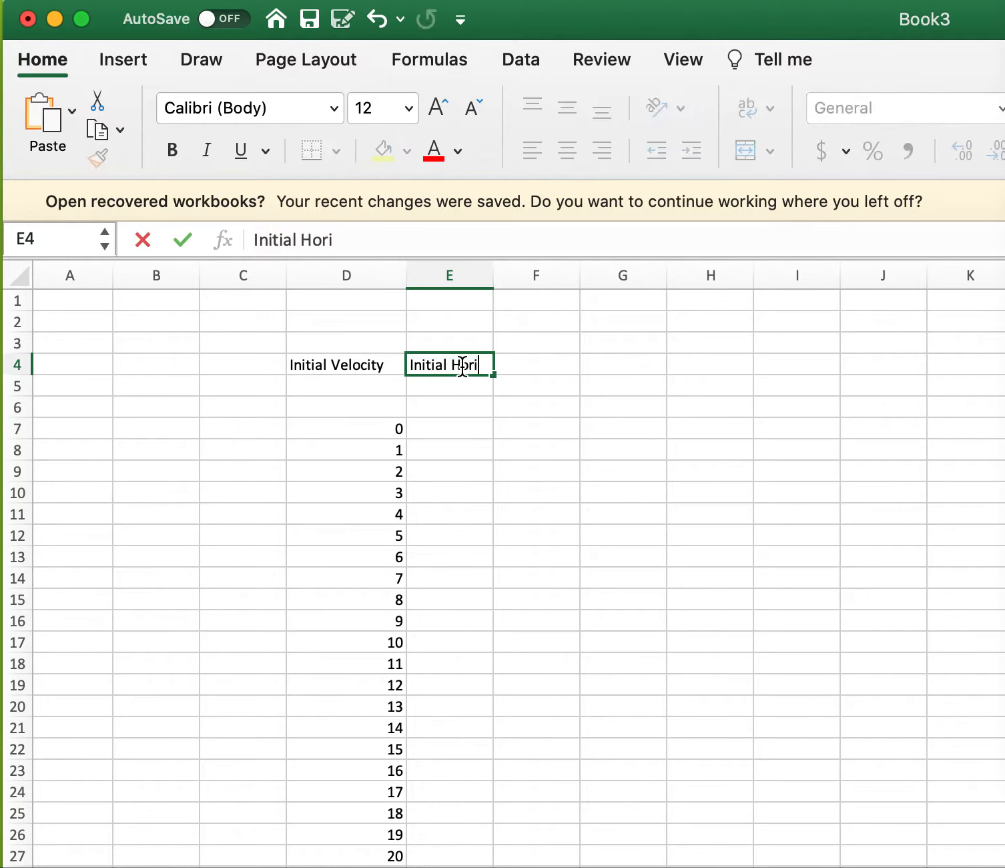
text(zontal V)
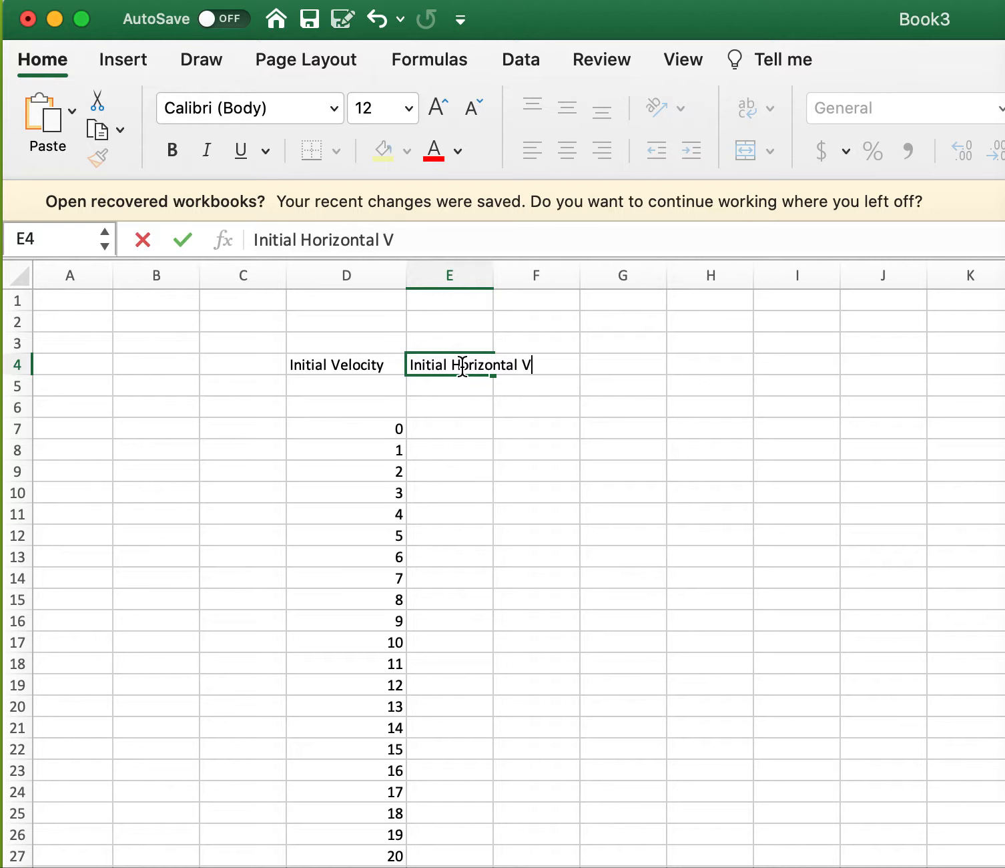
text(elocity)
click(556, 321)
drag(493, 276, 590, 276)
Enter the heading "Initial Vertical Velocity" in cell F4 and widen column F to fit it
click(636, 361)
drag(678, 276, 799, 276)
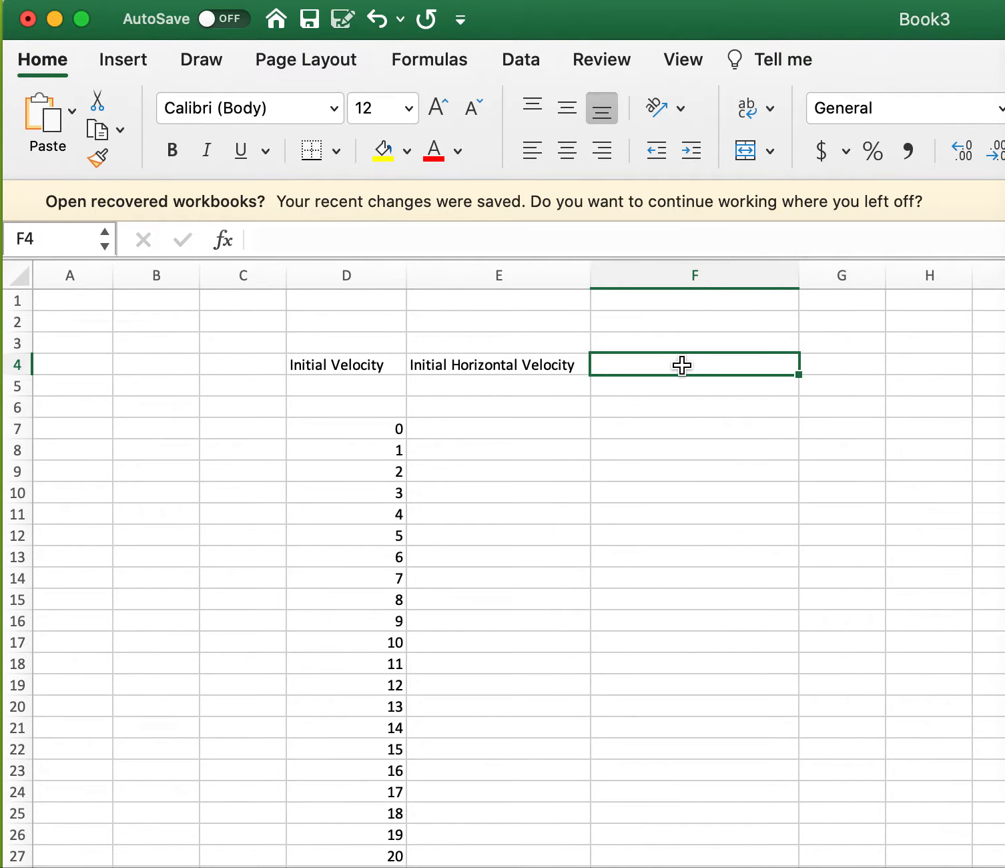
text(Initial Vertical Velocity)
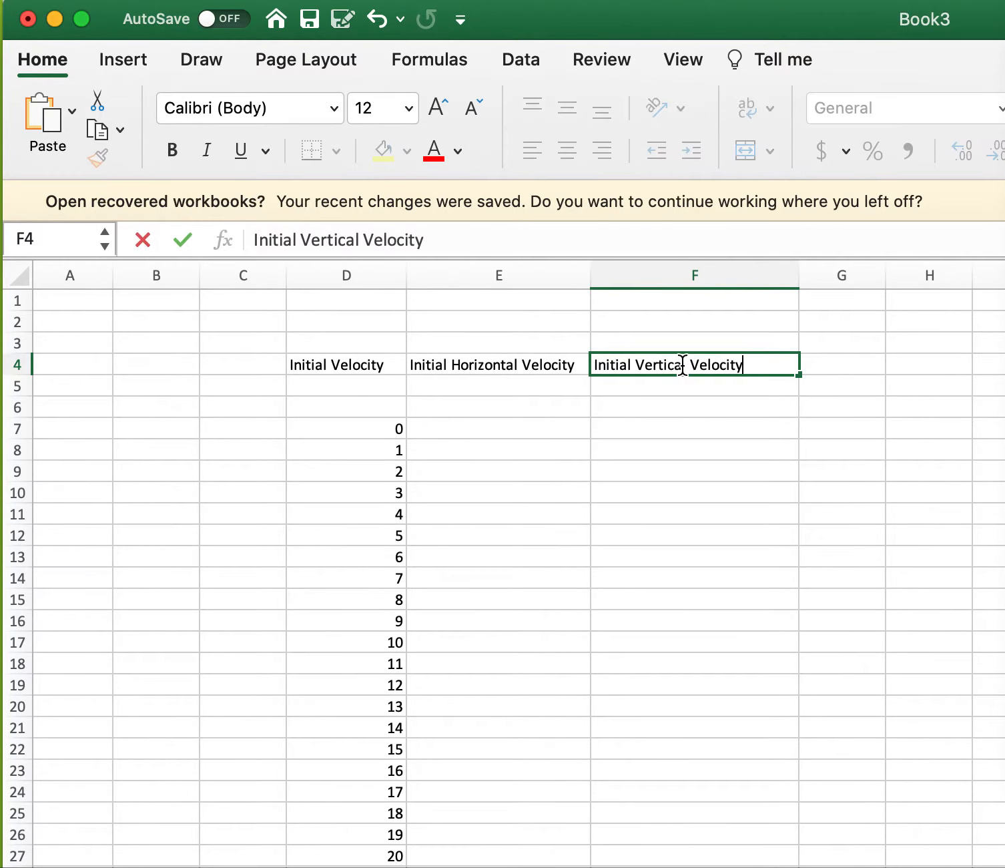
key(Return)
drag(799, 276, 775, 279)
Enter the symbol "Vi" in cell D5 and the equation text "Vix = Vi * Cos A" in cell E5
click(351, 389)
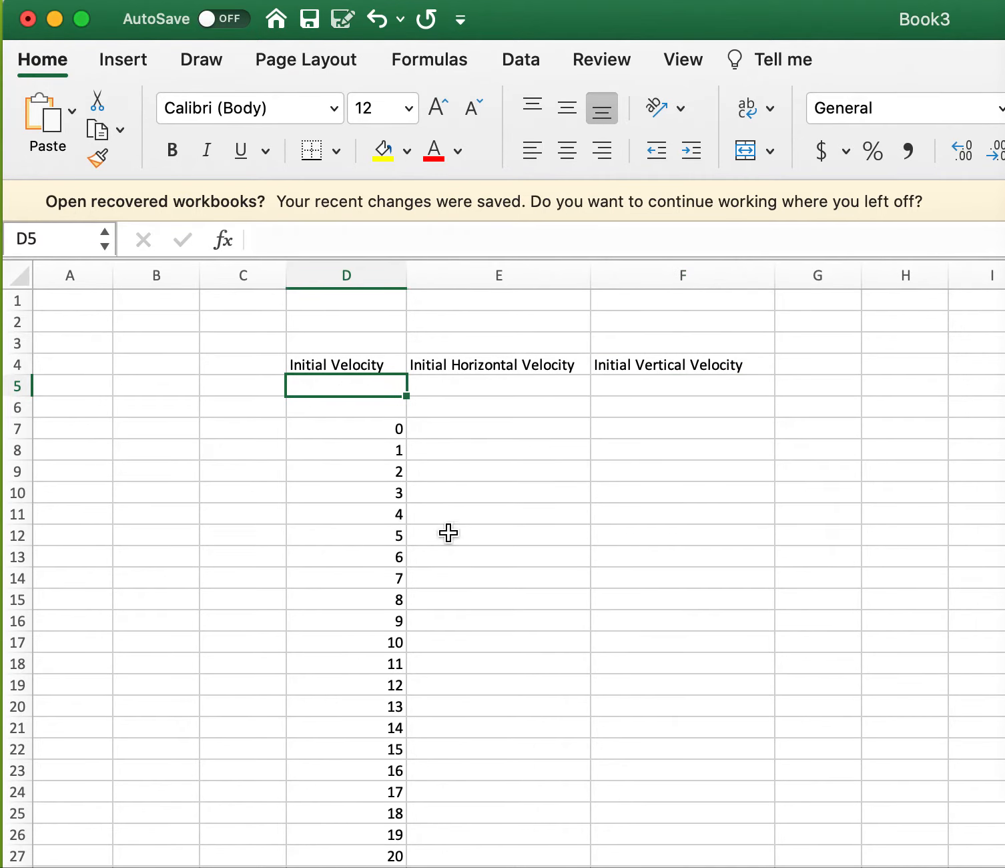
text(Vi)
click(538, 433)
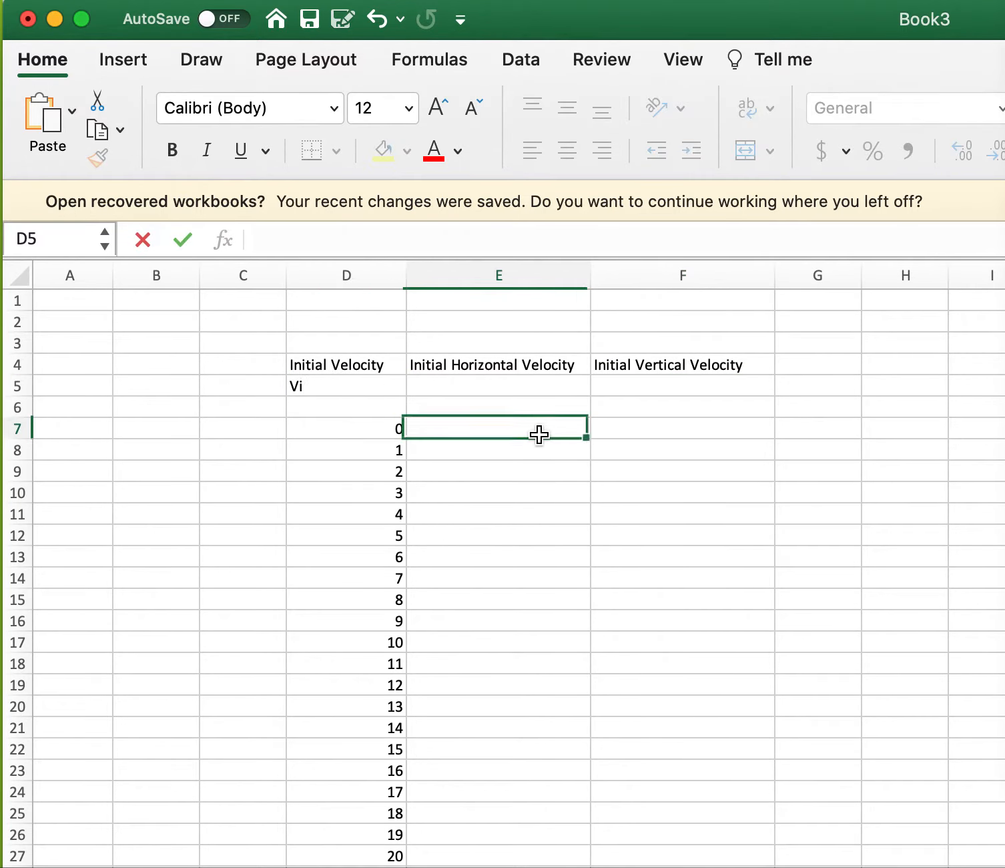
click(523, 393)
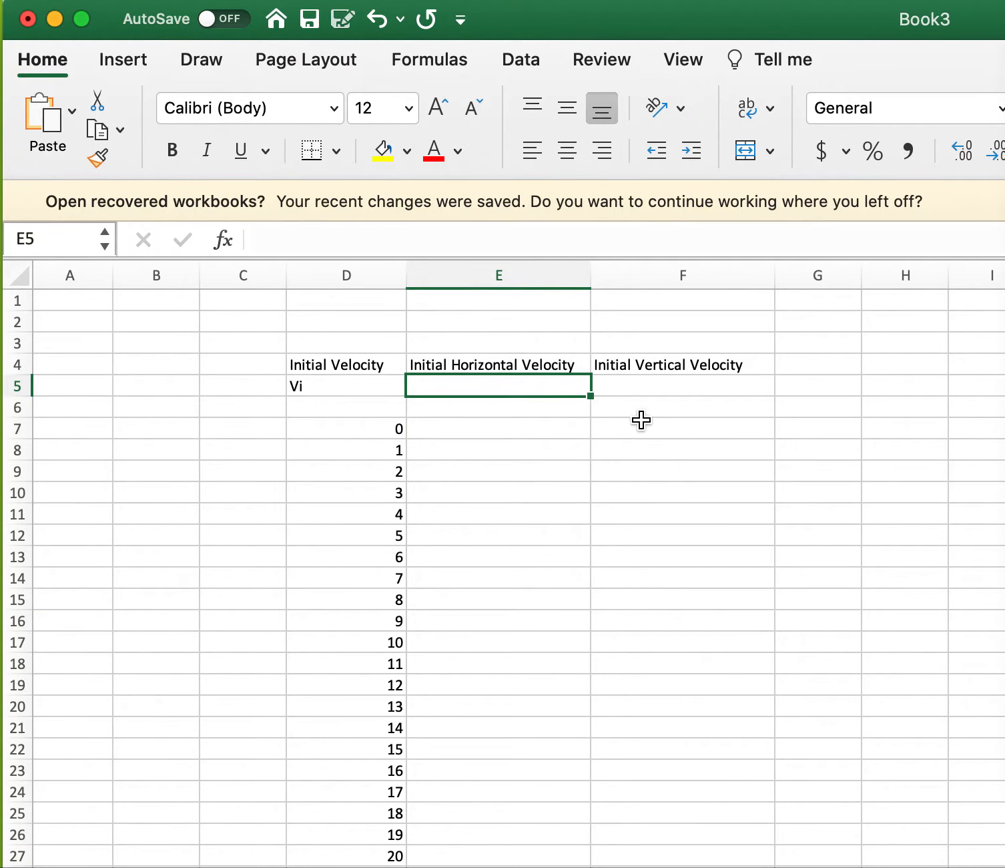
scroll(576, 411, down, 1)
text(Vix = Vi * C)
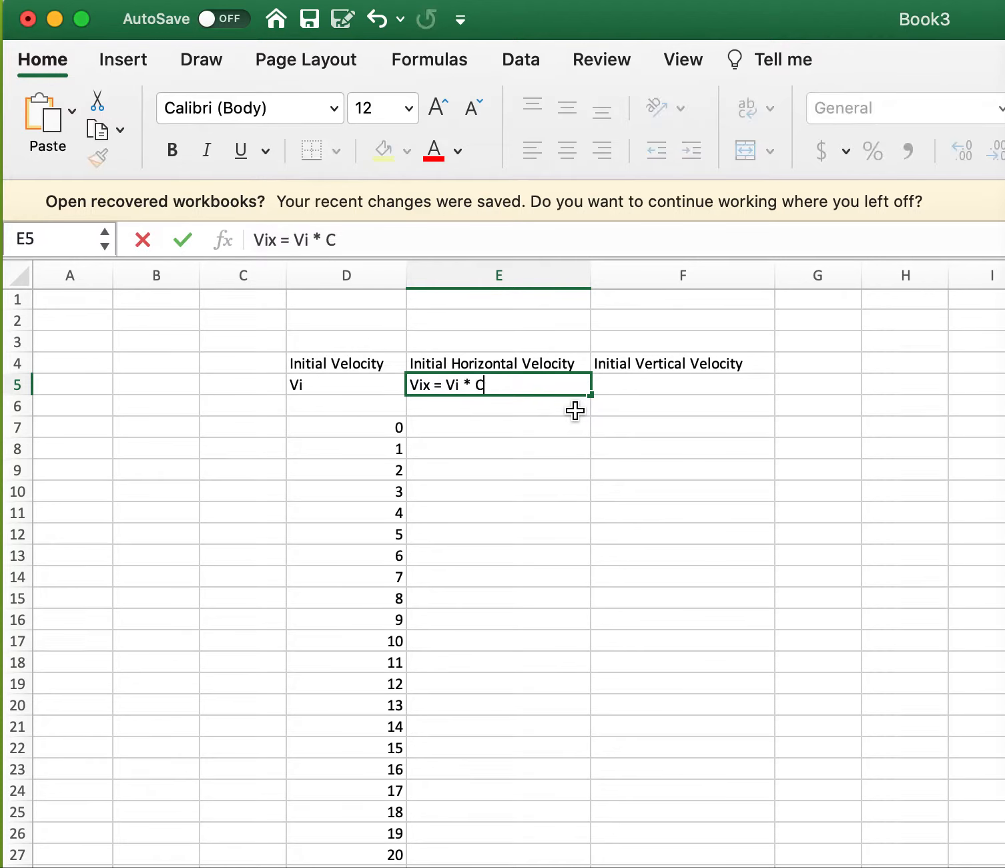
text(os A)
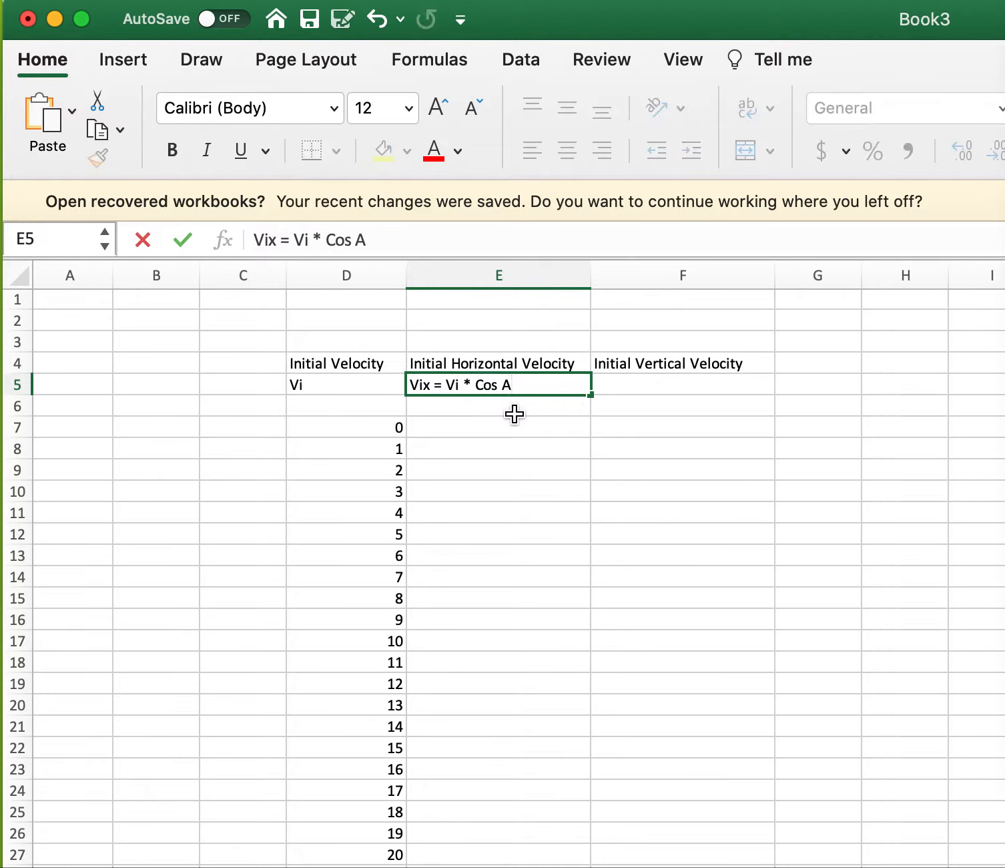
key(Return)
Enter the label "Angle A" in cell A4
click(173, 321)
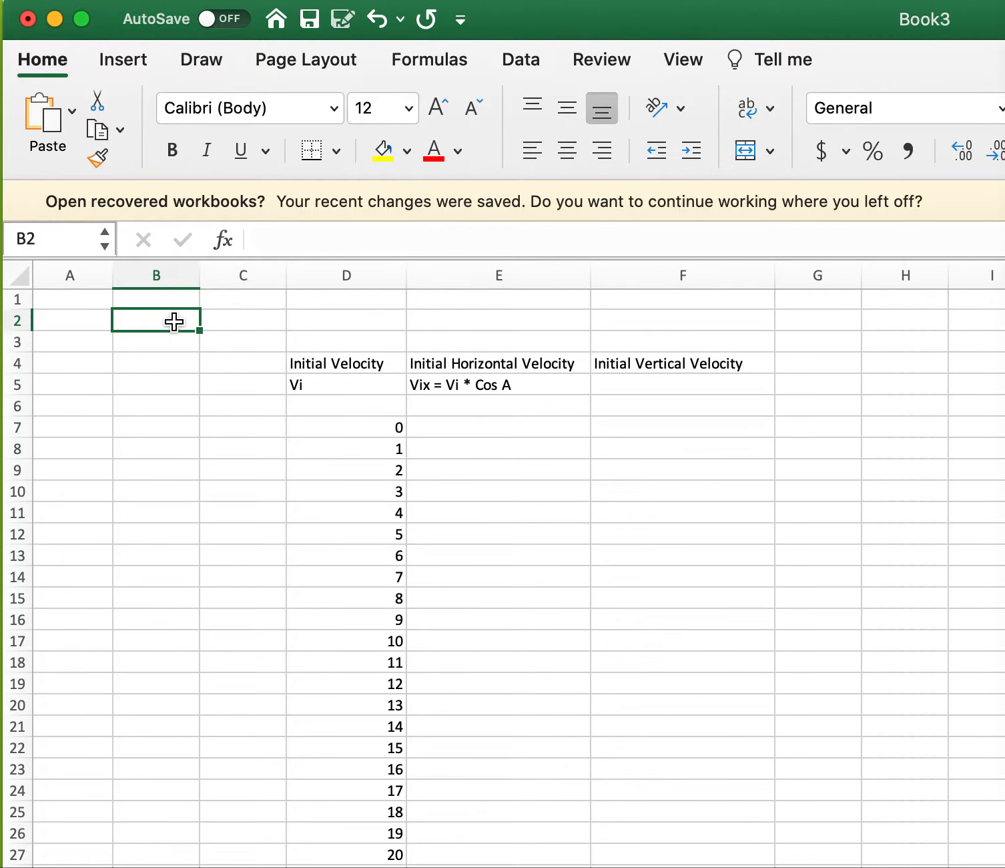
drag(114, 345, 97, 369)
text(Angle)
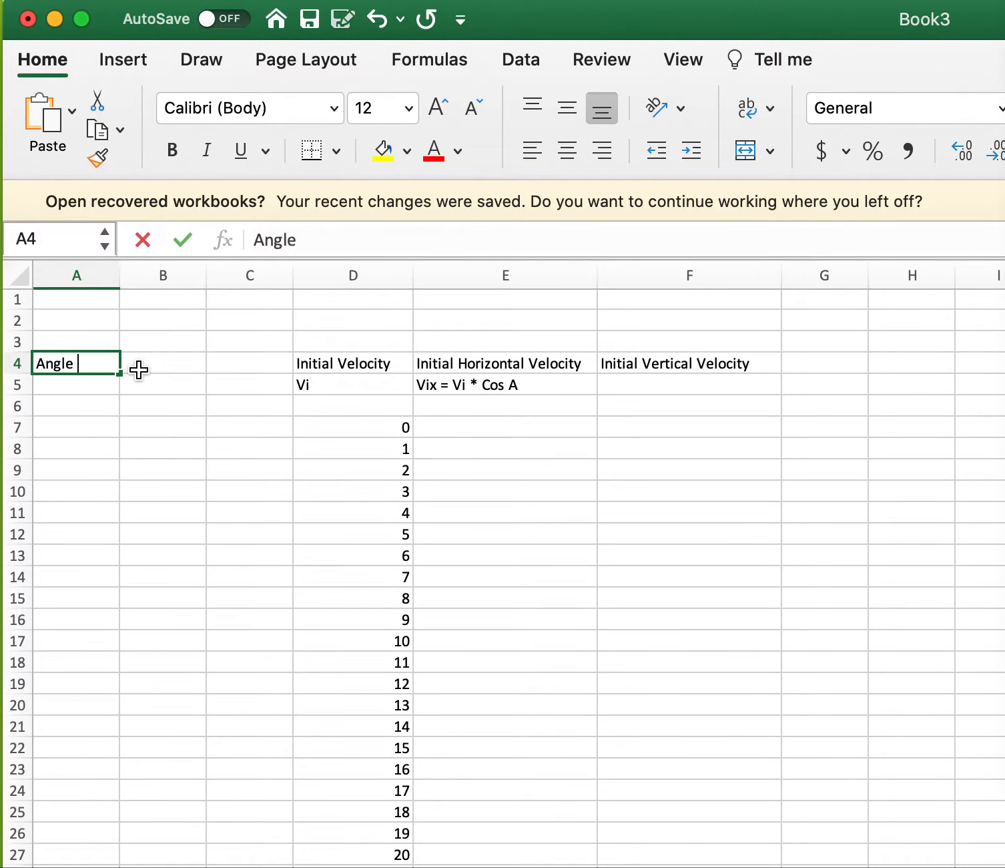
key(Return)
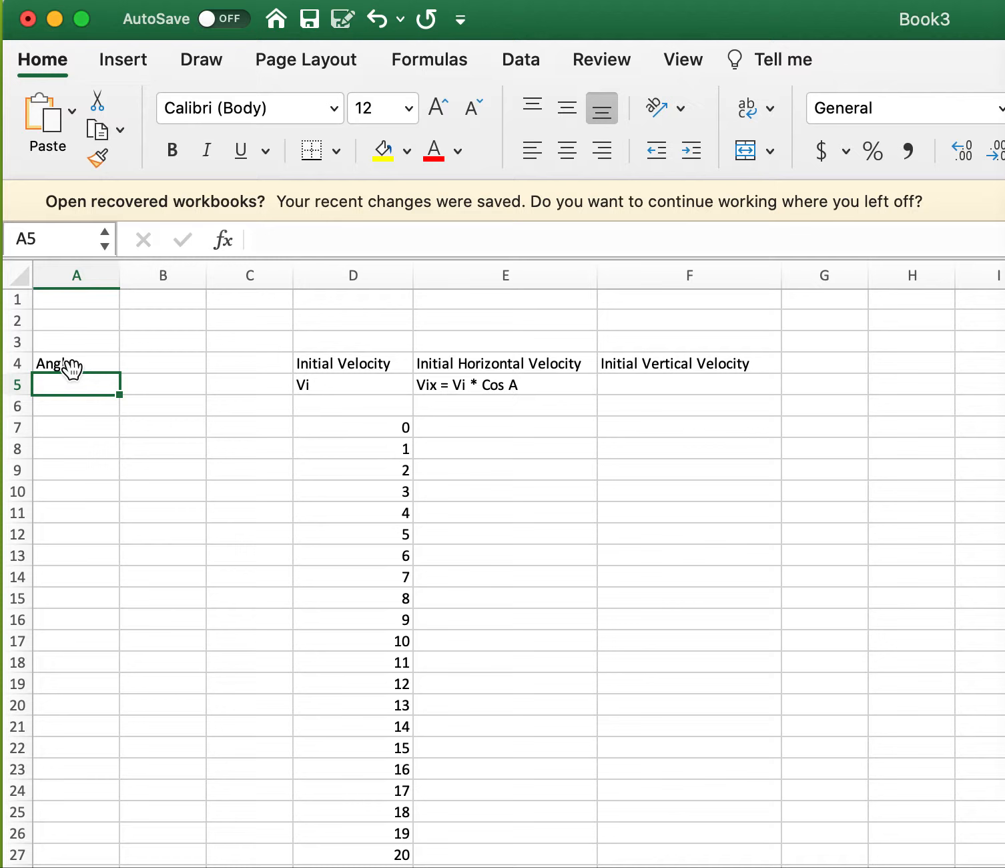
click(85, 367)
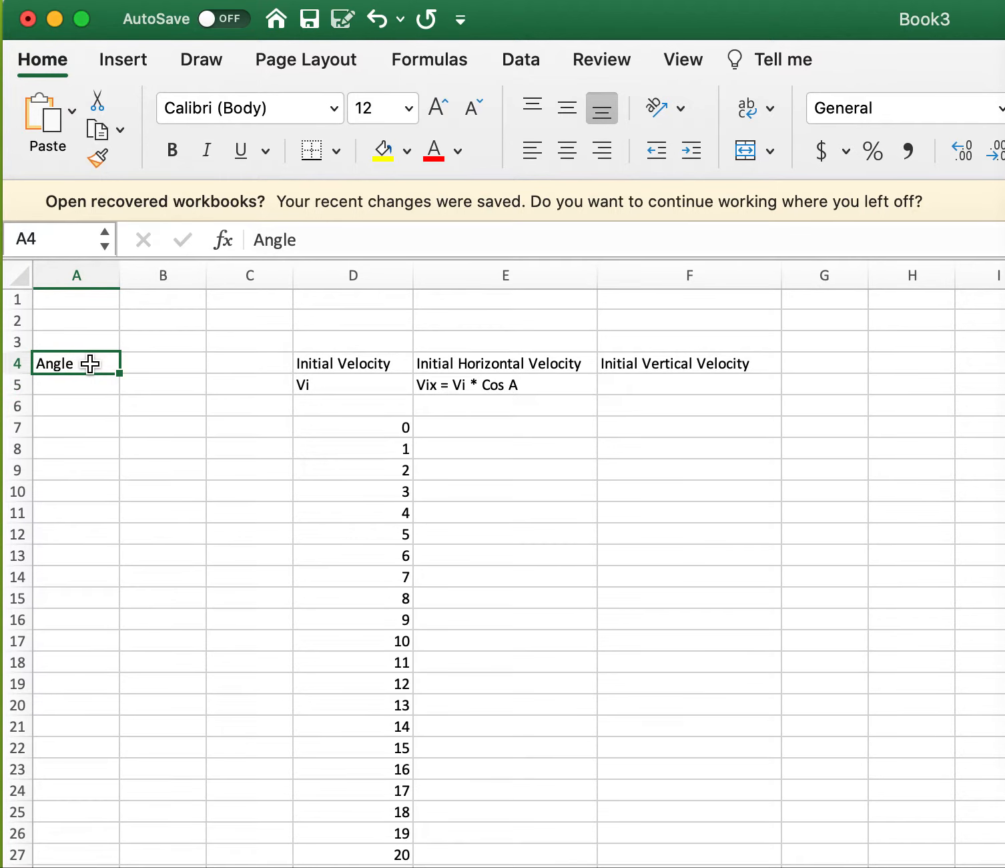
text(Angle A)
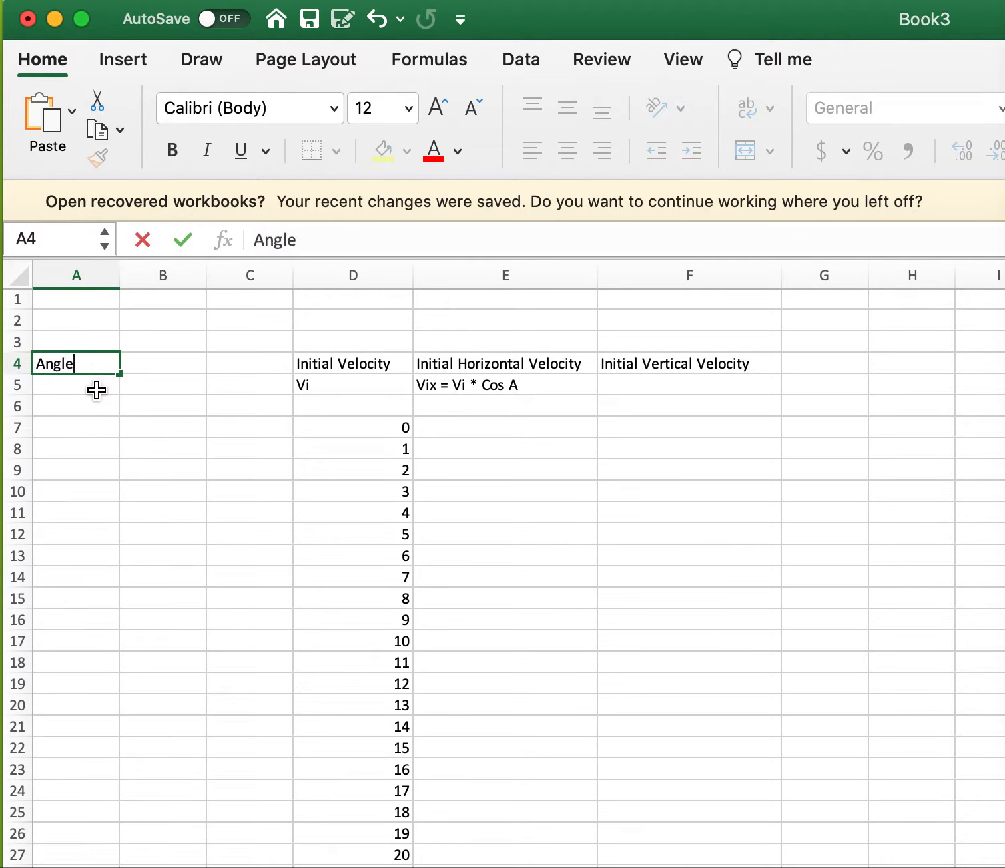
click(97, 390)
text(30)
click(163, 386)
click(114, 387)
key(Delete)
Enter the angle value 30 in cell A7, level with the first velocity value
key(Down)
key(Down)
text(30)
click(212, 405)
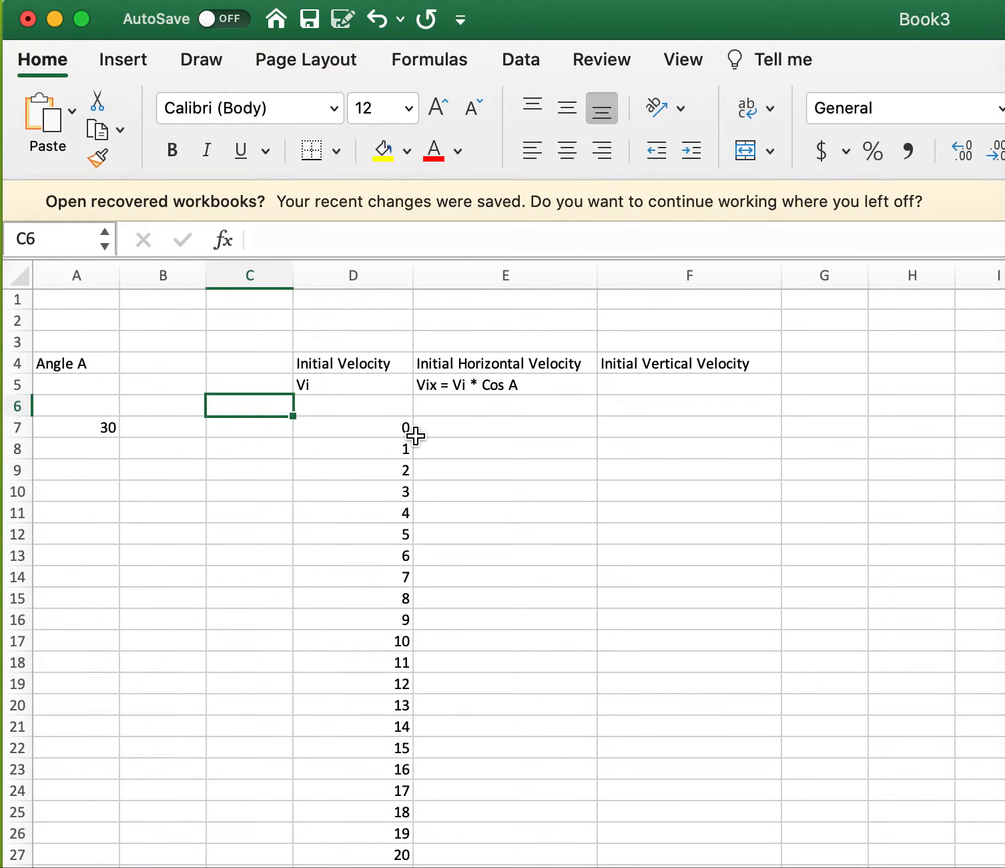
Enter D7*COS(A$7*3.14159/180) as plain text in cell E6, under the horizontal velocity equation
click(492, 430)
click(525, 408)
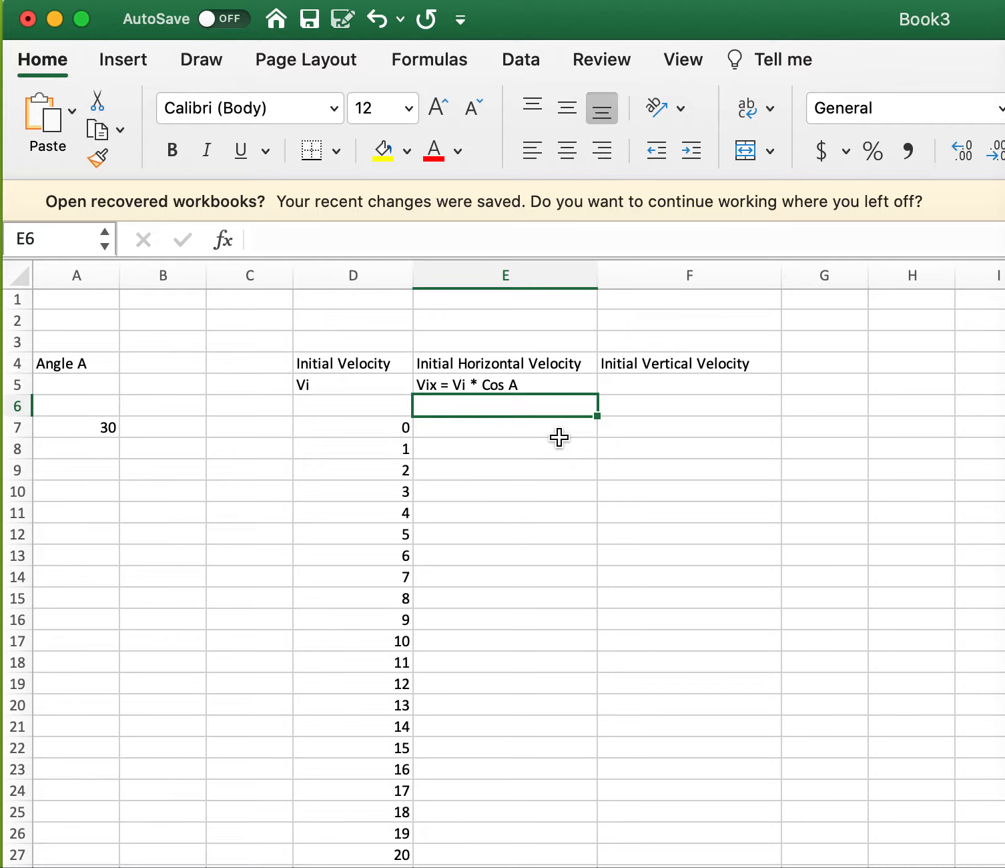
text(D7*C)
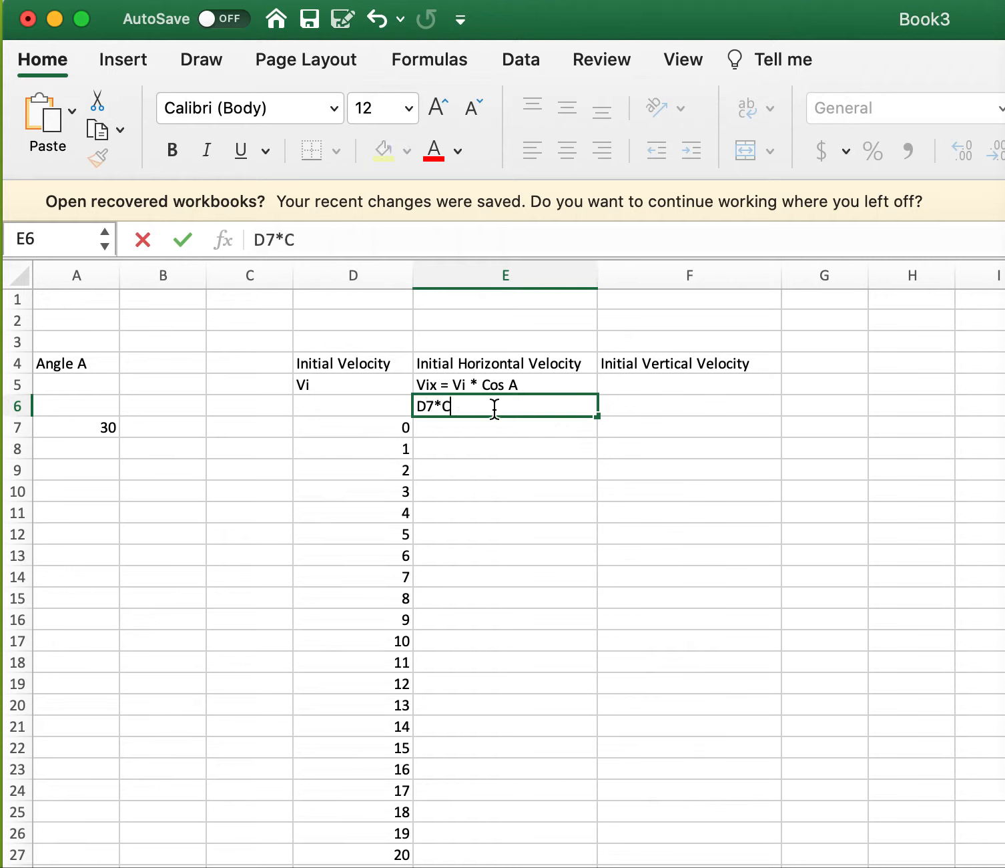
text(OS(A$7*3)
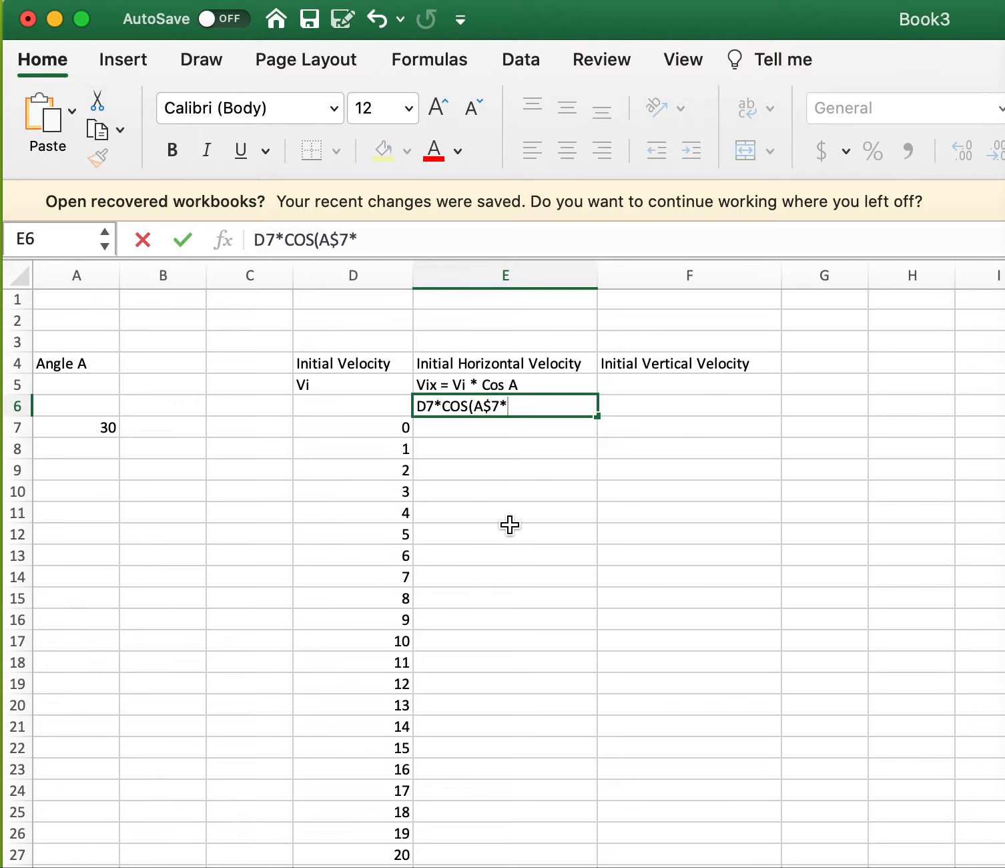
text(.14159/180))
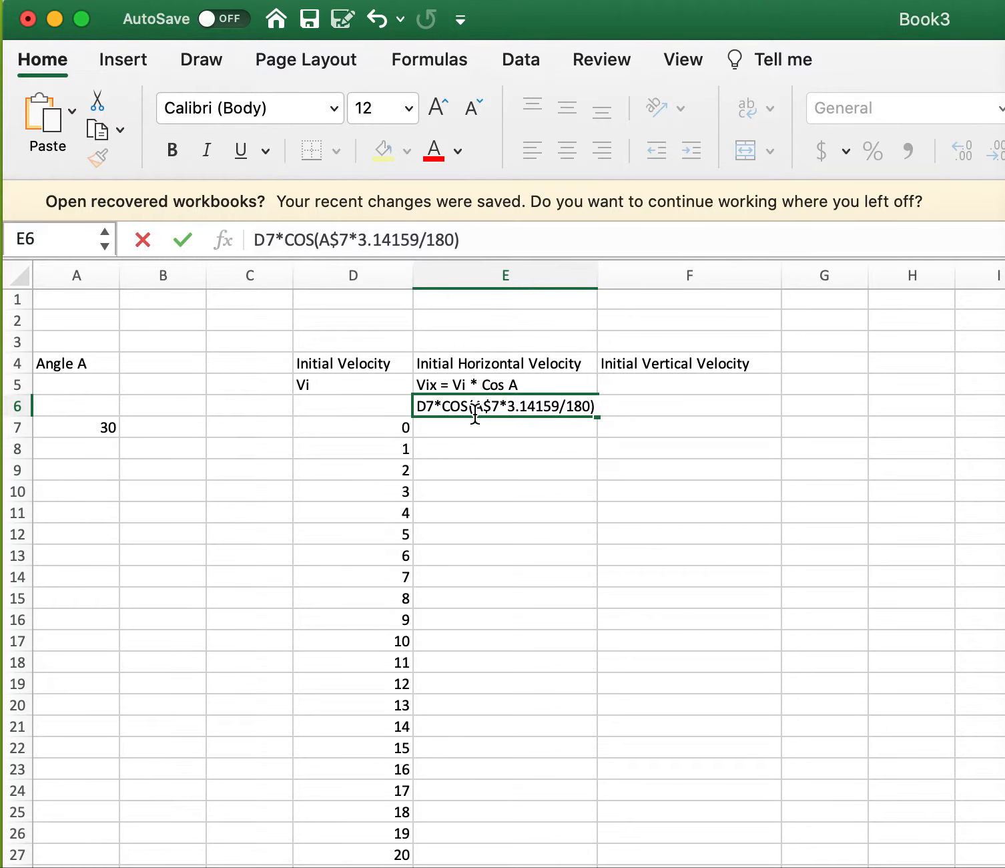
key(Return)
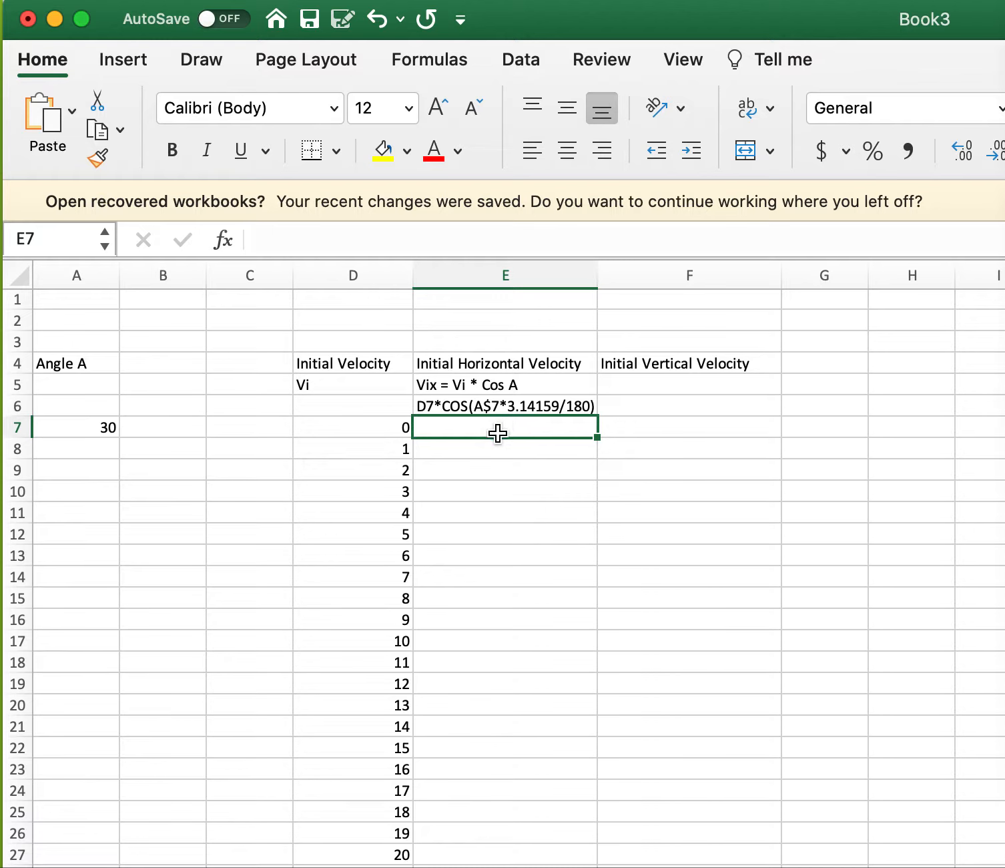
Enter the horizontal velocity formula =D7*COS(A$7*3.14159/180) in cell E7
text(=D7)
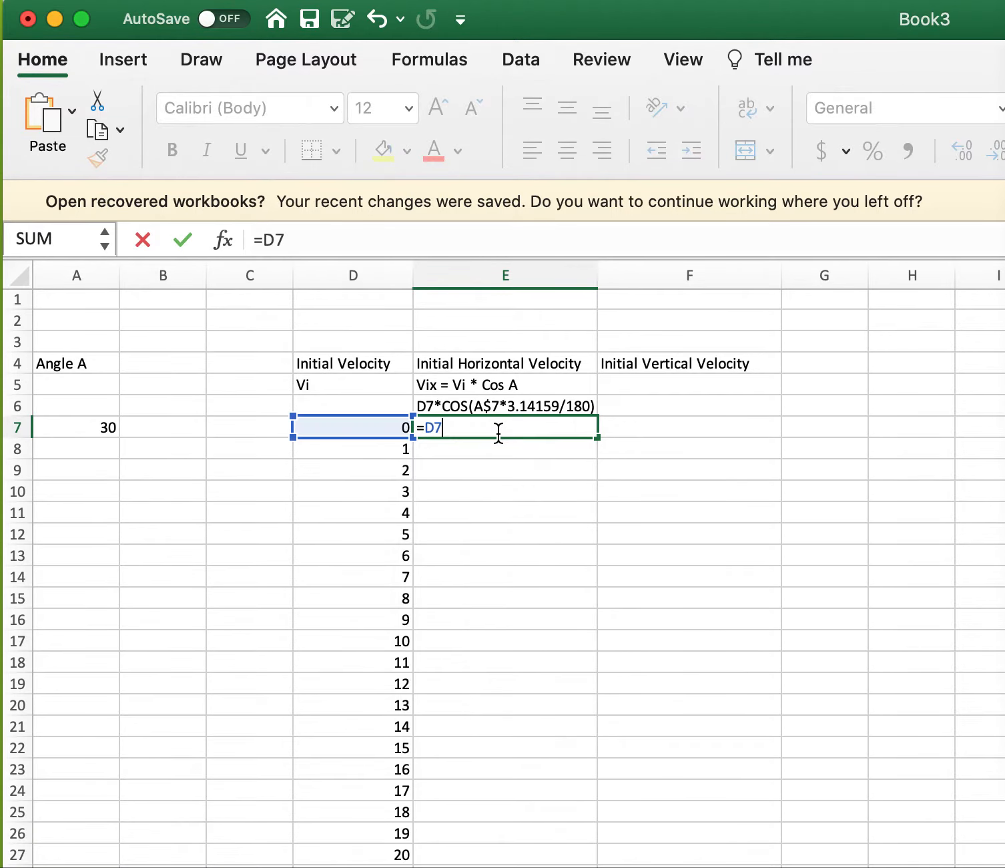
text(*COS)
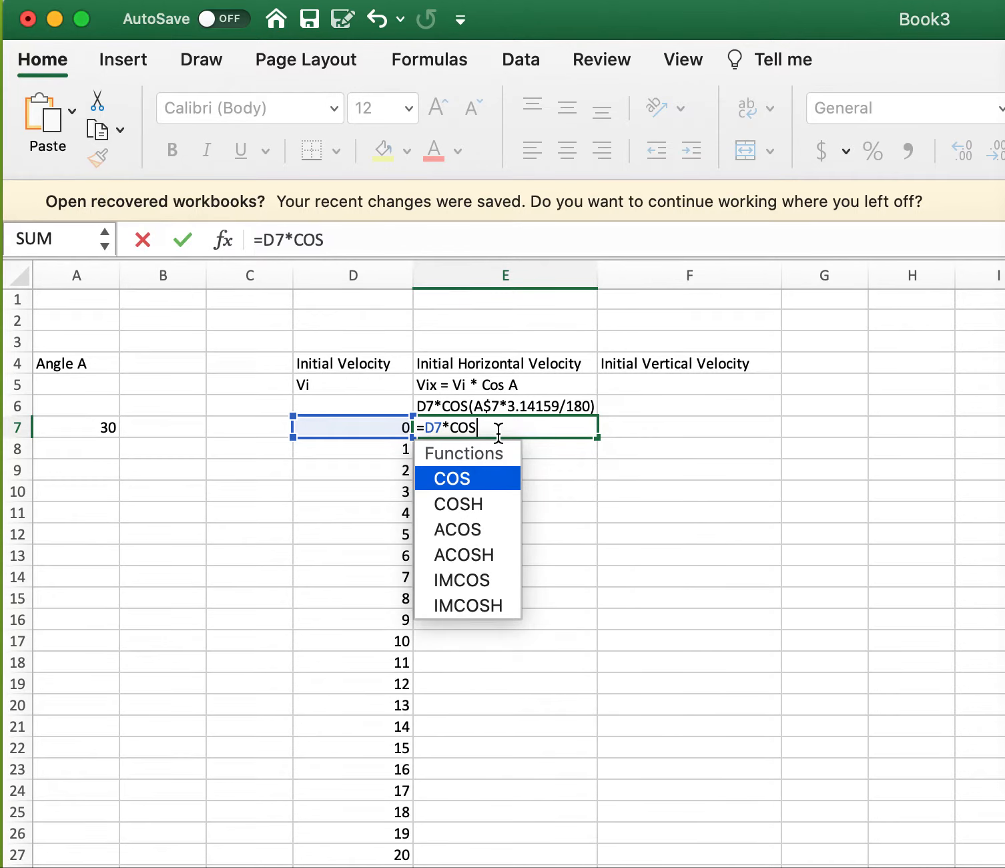
text((A$)
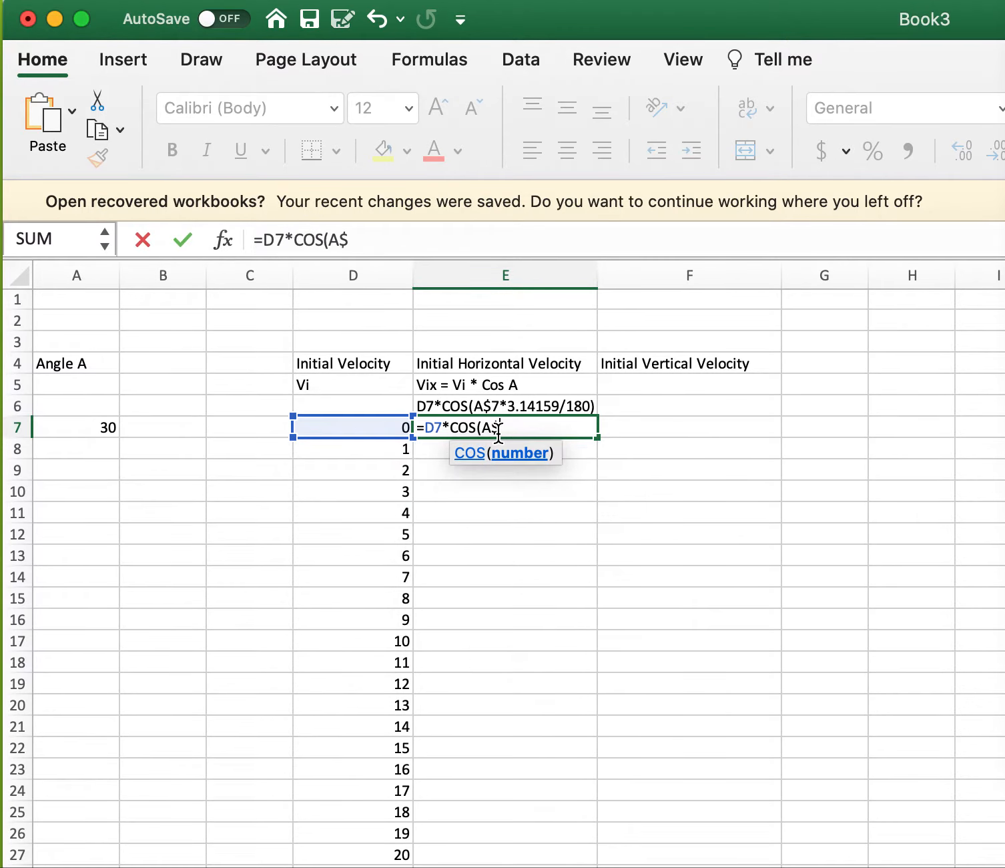
text(7)
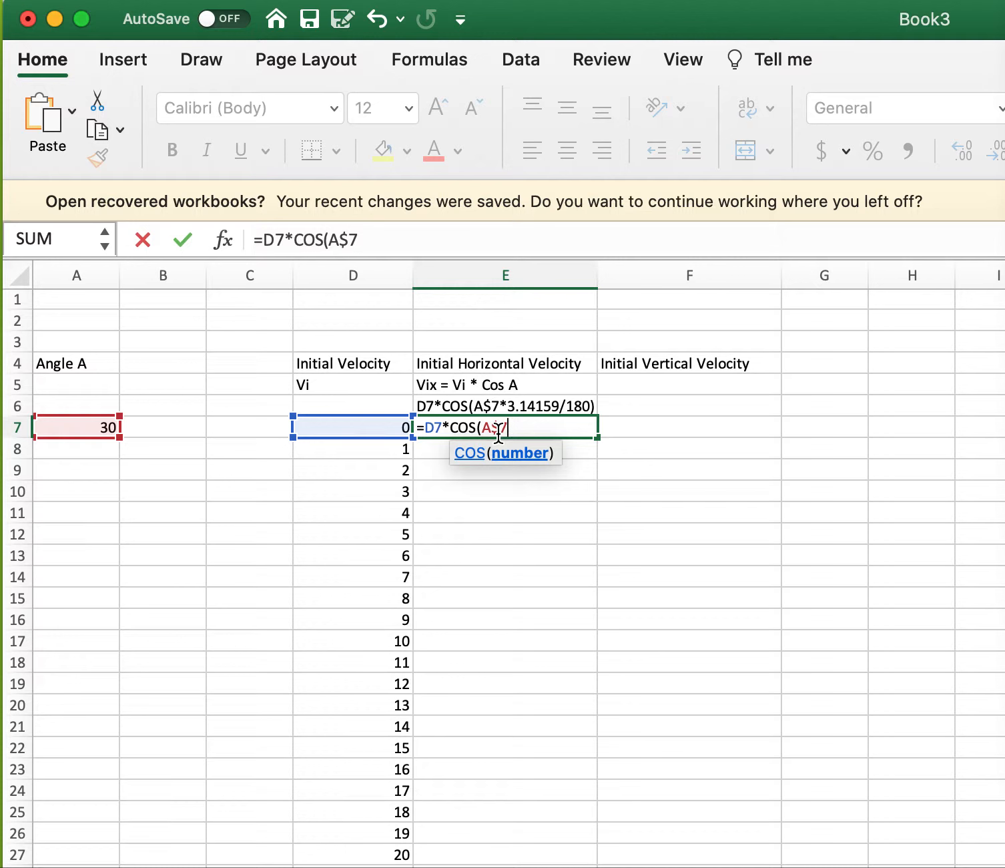
text(*3.14159/180))
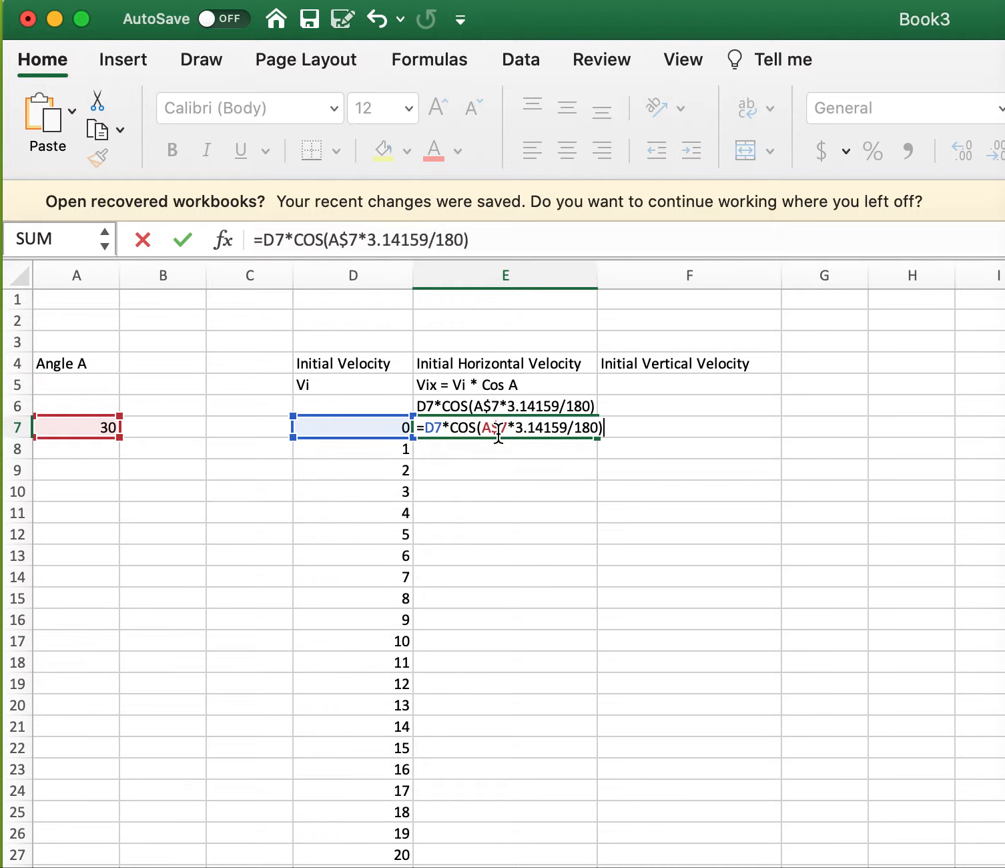
key(Return)
Fill the E7 formula down column E through row 32, alongside all the initial velocities
click(549, 426)
drag(597, 437, 592, 867)
scroll(668, 758, down, 5)
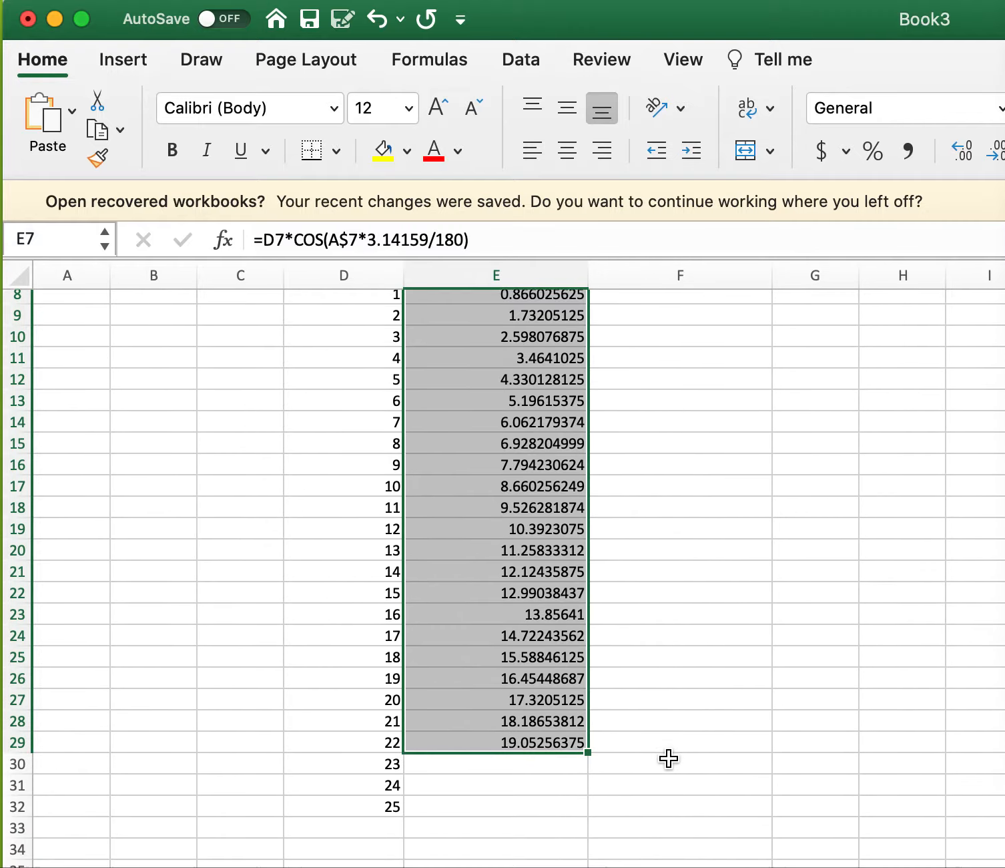
drag(588, 706, 588, 774)
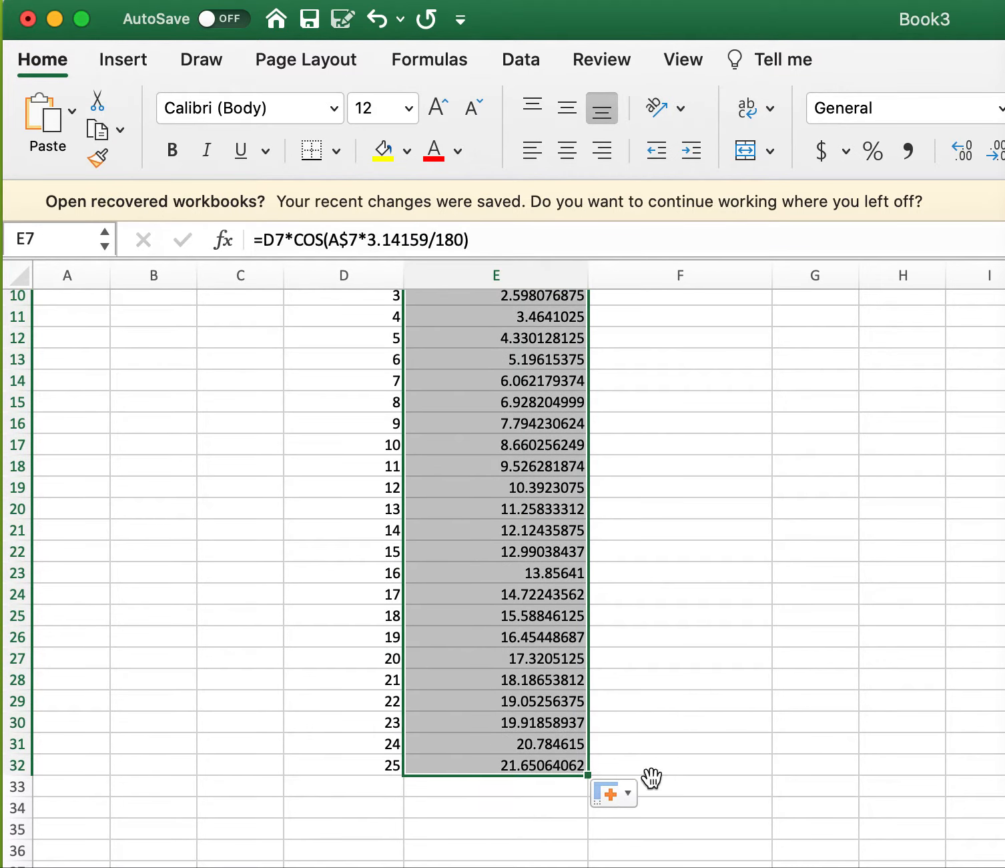
click(709, 675)
Enter the equation Viy = Vi * Sin A in cell F5, under the Initial Vertical Velocity heading
scroll(711, 672, up, 2)
scroll(712, 672, up, 3)
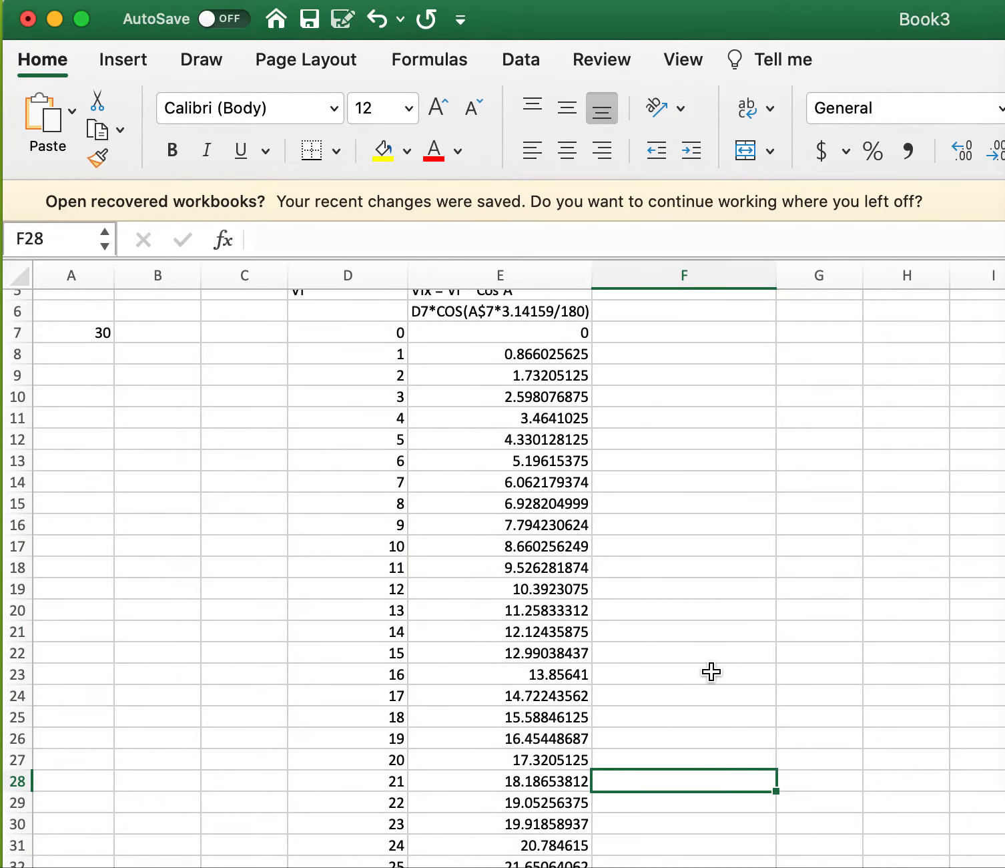
scroll(647, 566, down, 3)
scroll(647, 566, up, 1)
scroll(647, 565, down, 1)
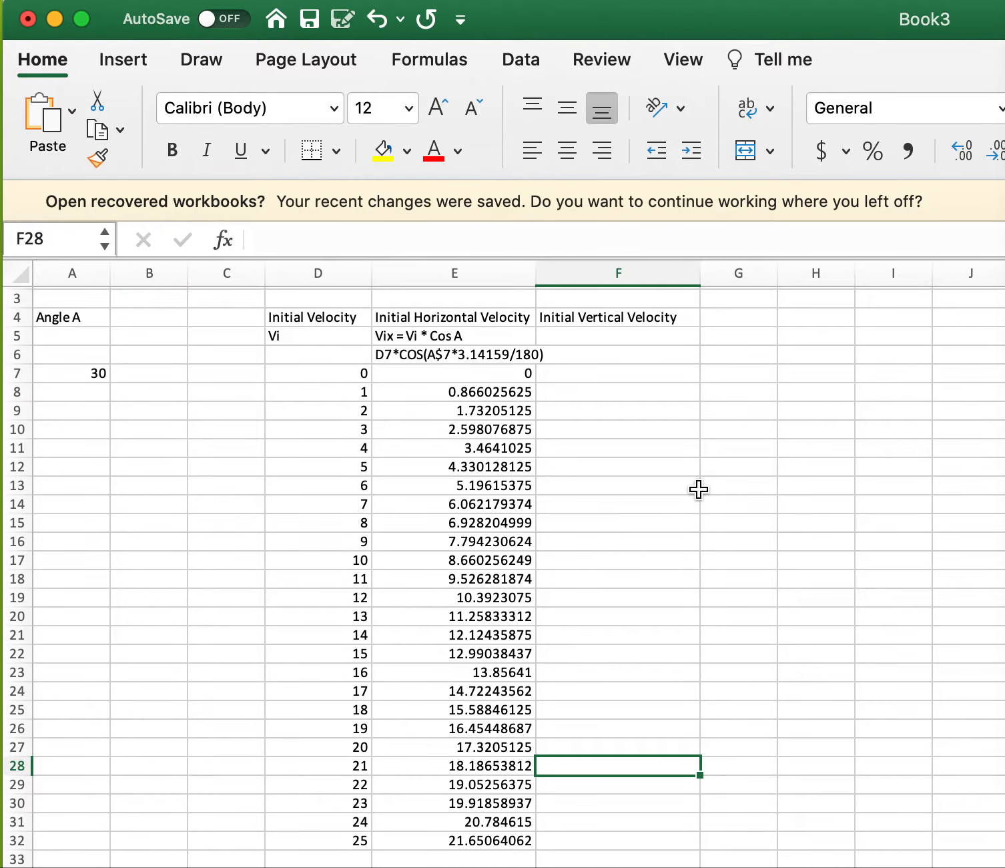
click(697, 486)
click(597, 360)
drag(575, 353, 575, 338)
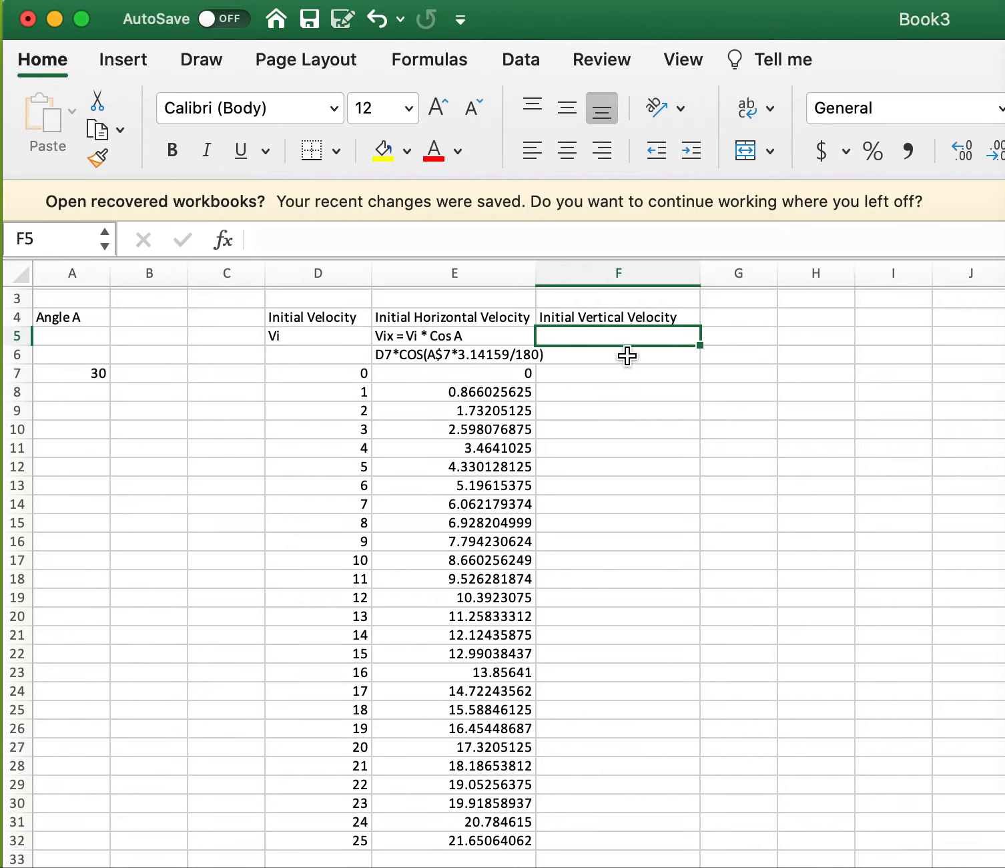
text(V)
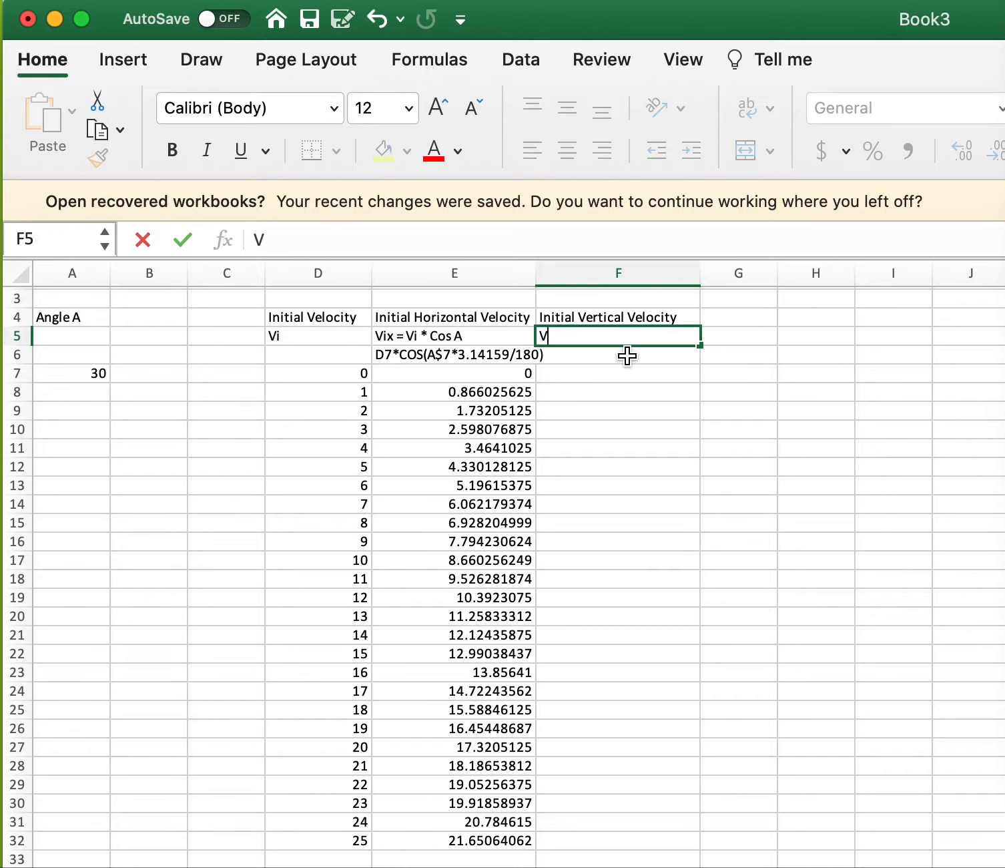
text(iy = Vi * Sin A)
click(604, 368)
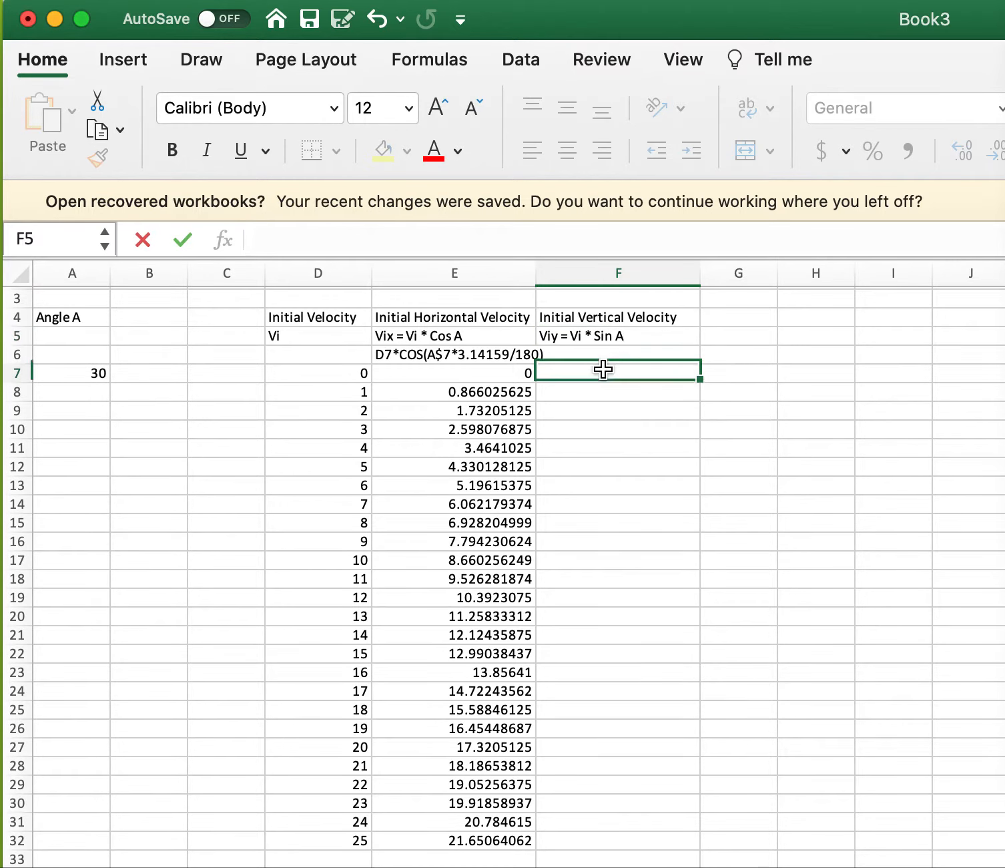
Enter D7*SIN(A$7*3.14159/180) as plain text in cell F6, and widen columns E and F to fit their formula text
click(635, 355)
drag(536, 274, 561, 277)
click(642, 368)
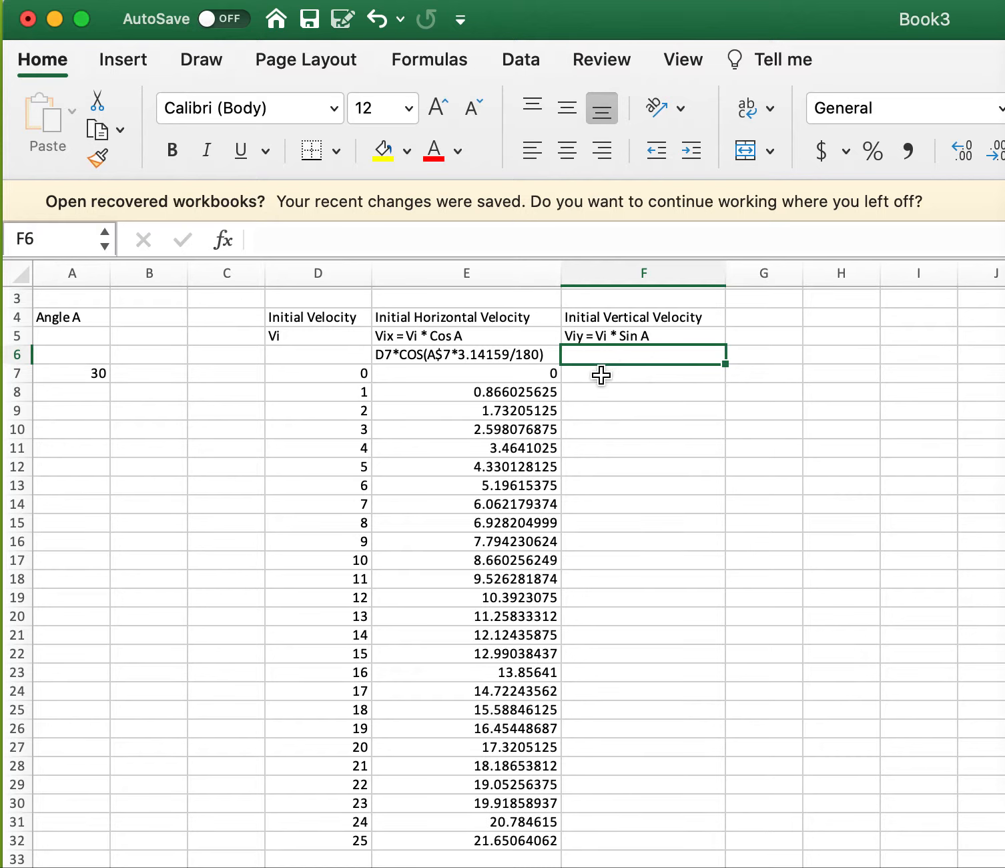
text(D7*)
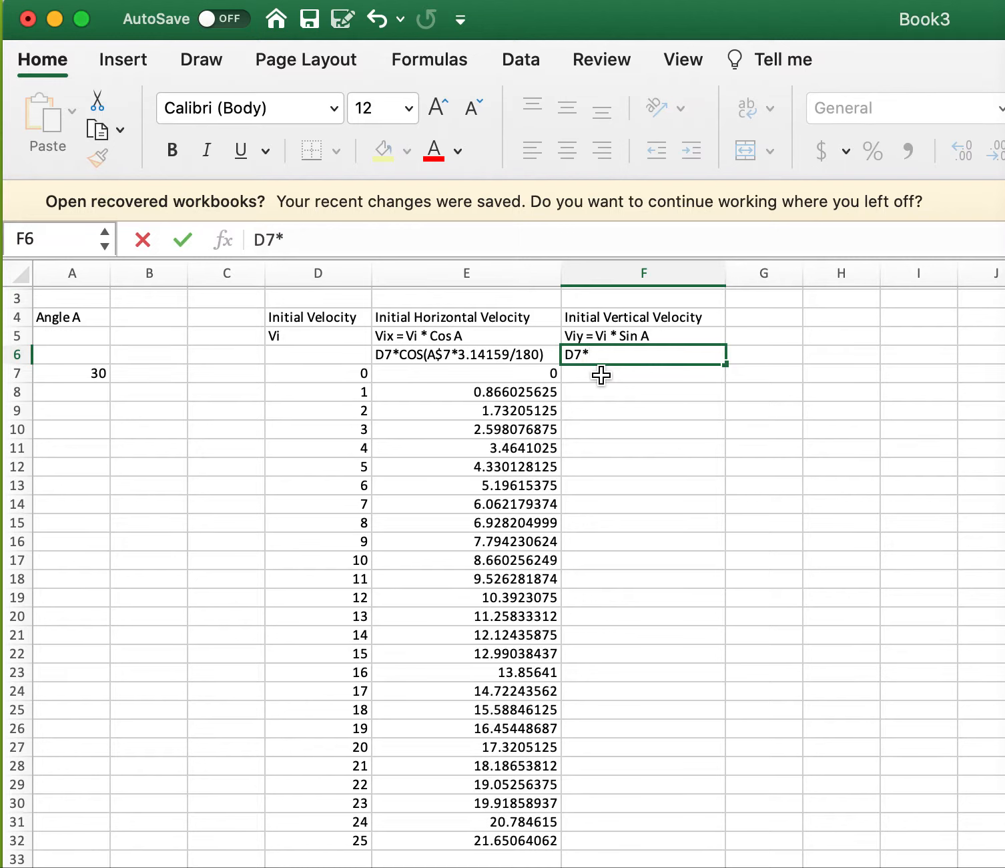
text(SIN(A$)
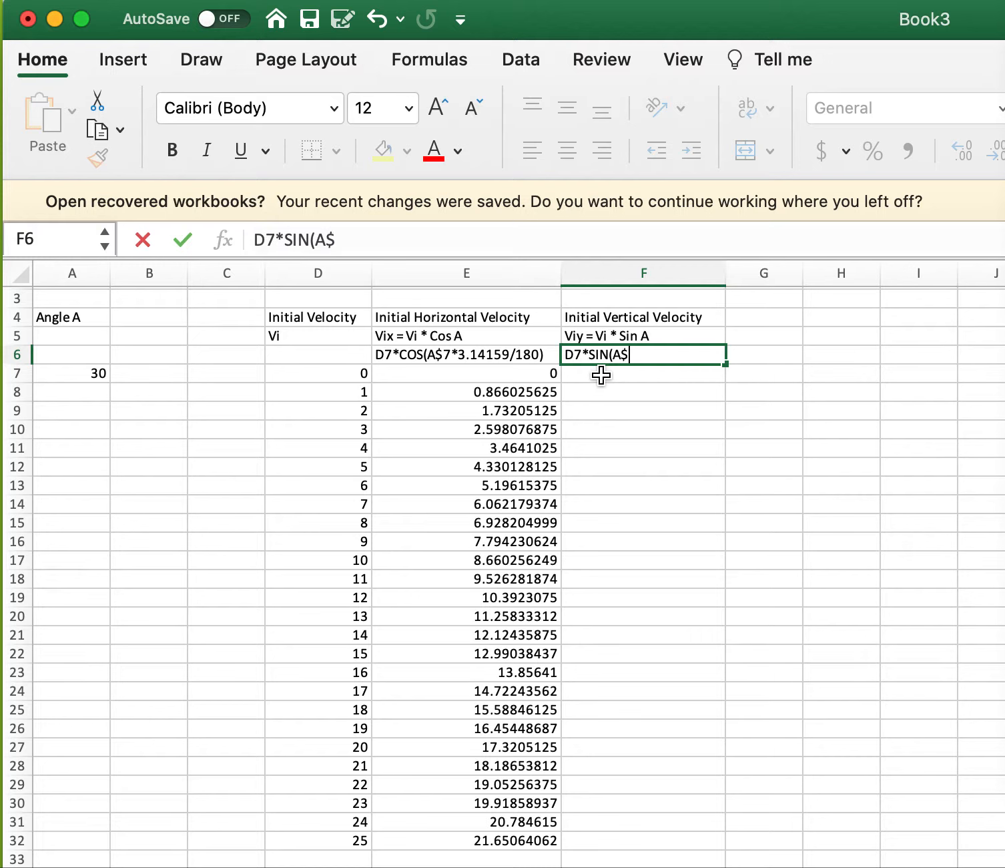
text(7*3.14159)
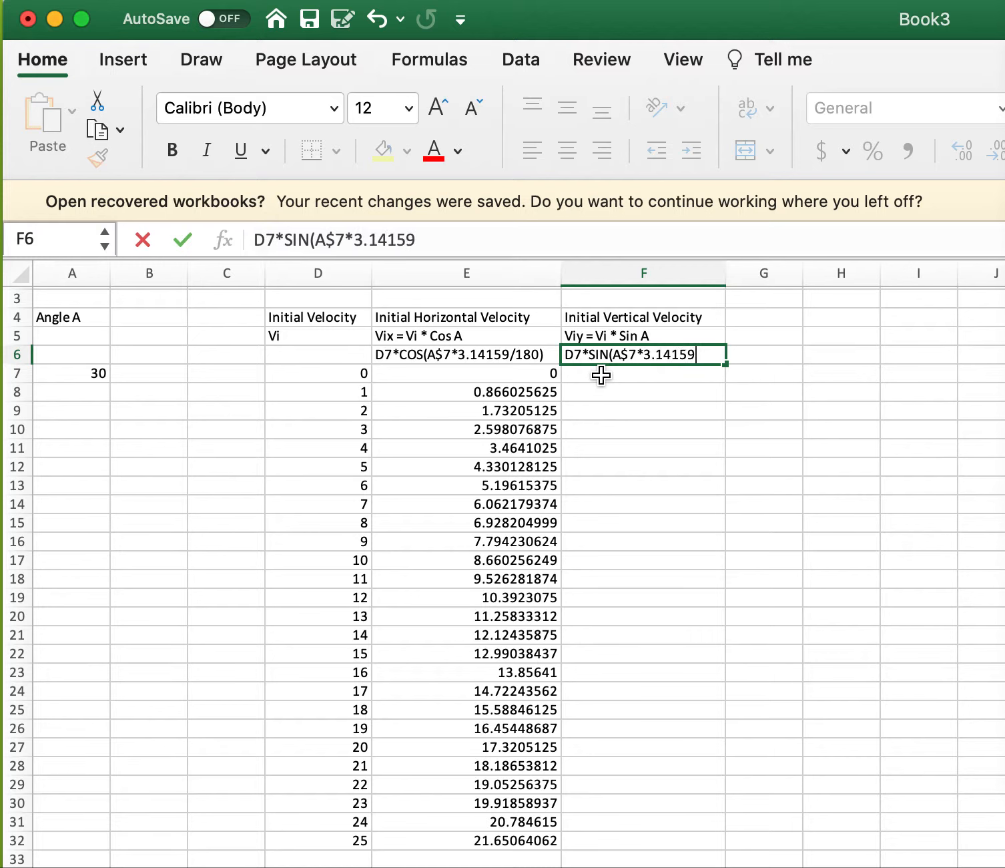
text(/180)
key(Return)
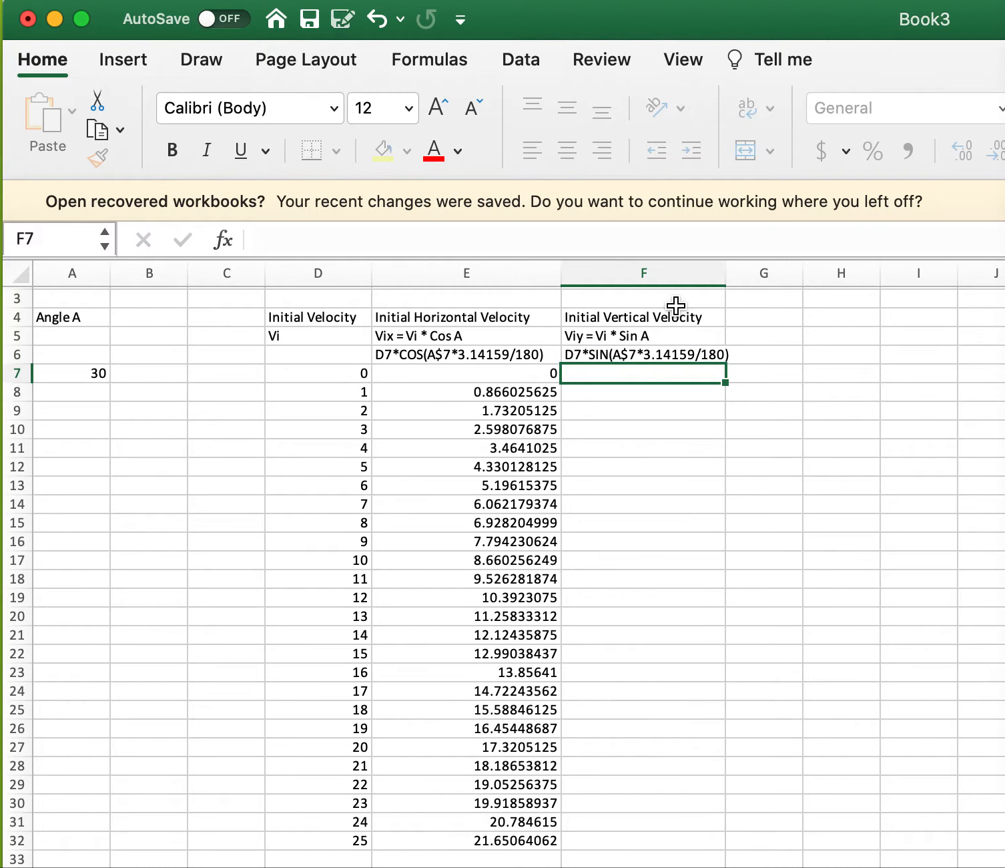
drag(725, 273, 743, 273)
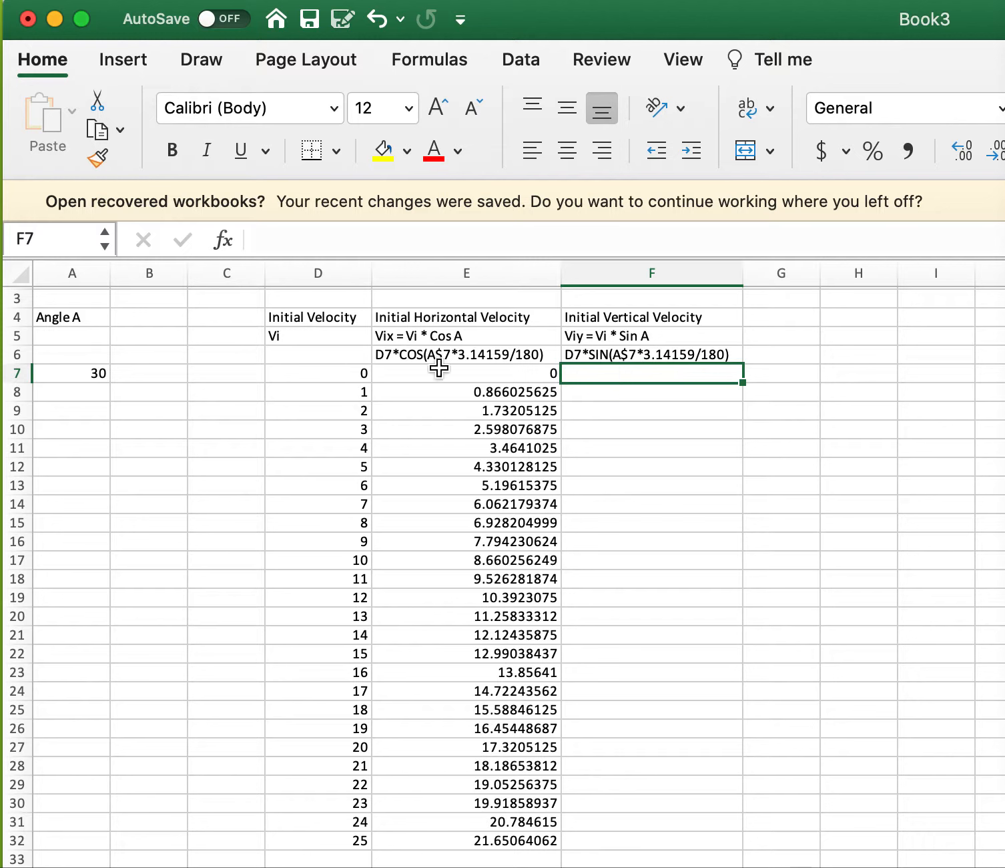
Enter the vertical velocity formula =D7*SIN(A$7*3.14159/180) in cell F7
click(106, 374)
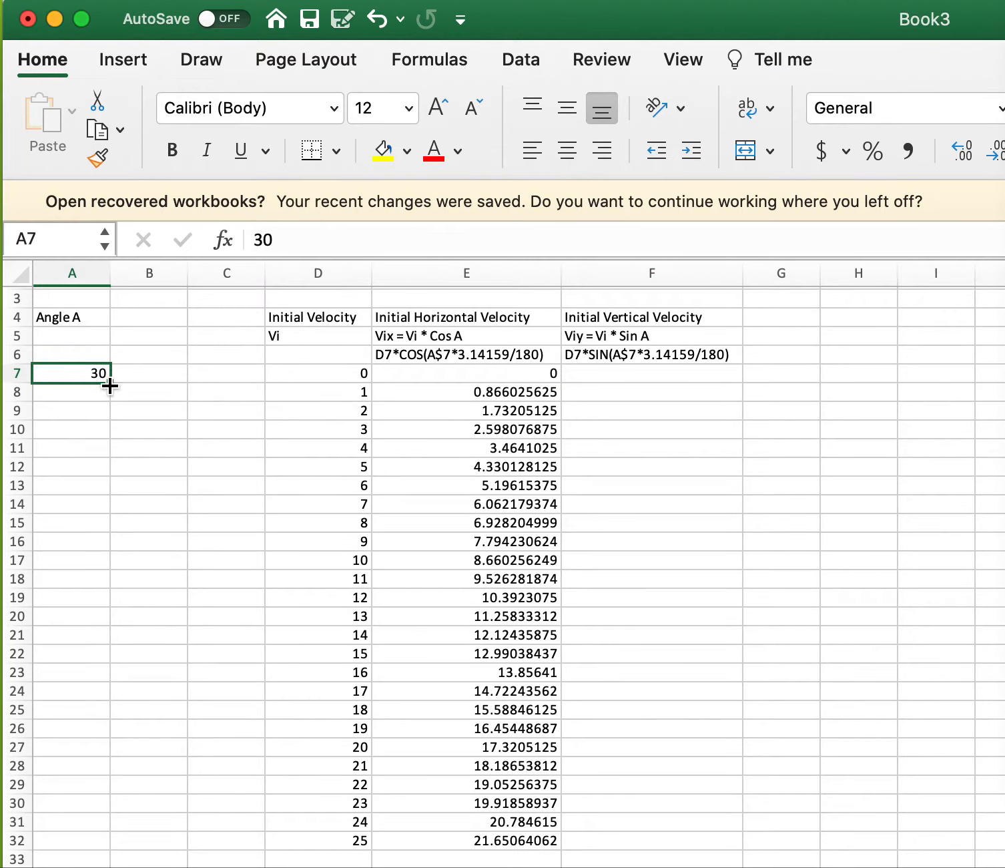
click(620, 373)
text(=D7)
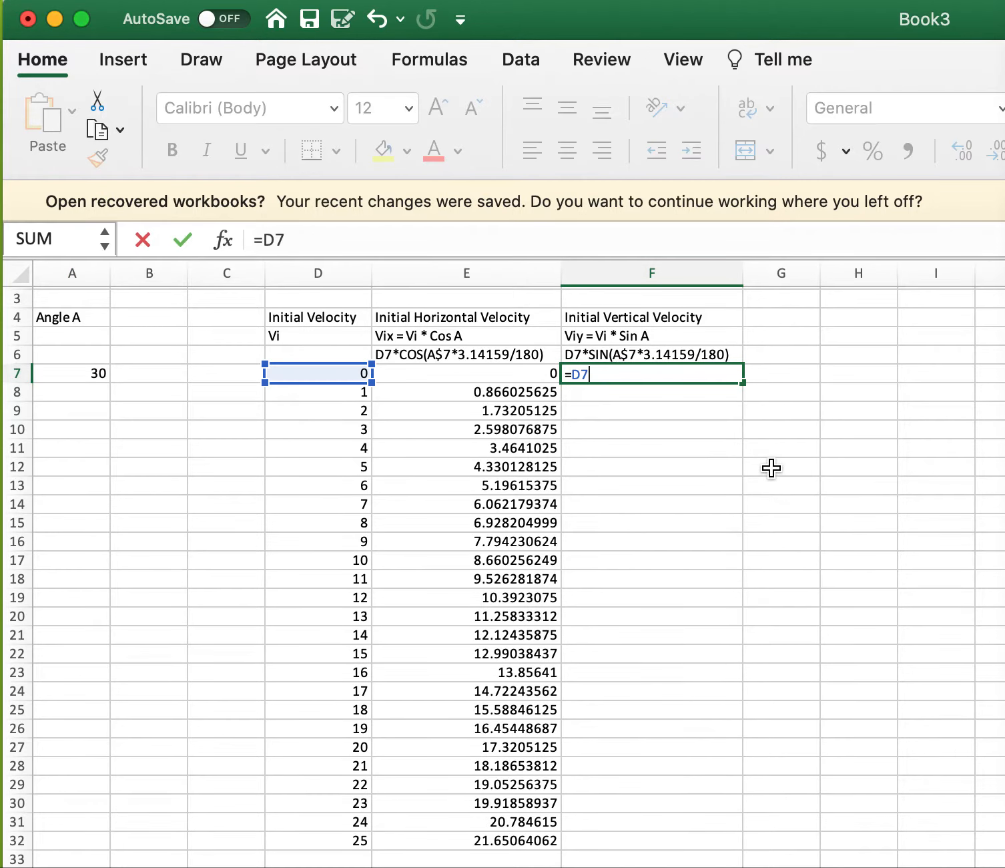
text(*)
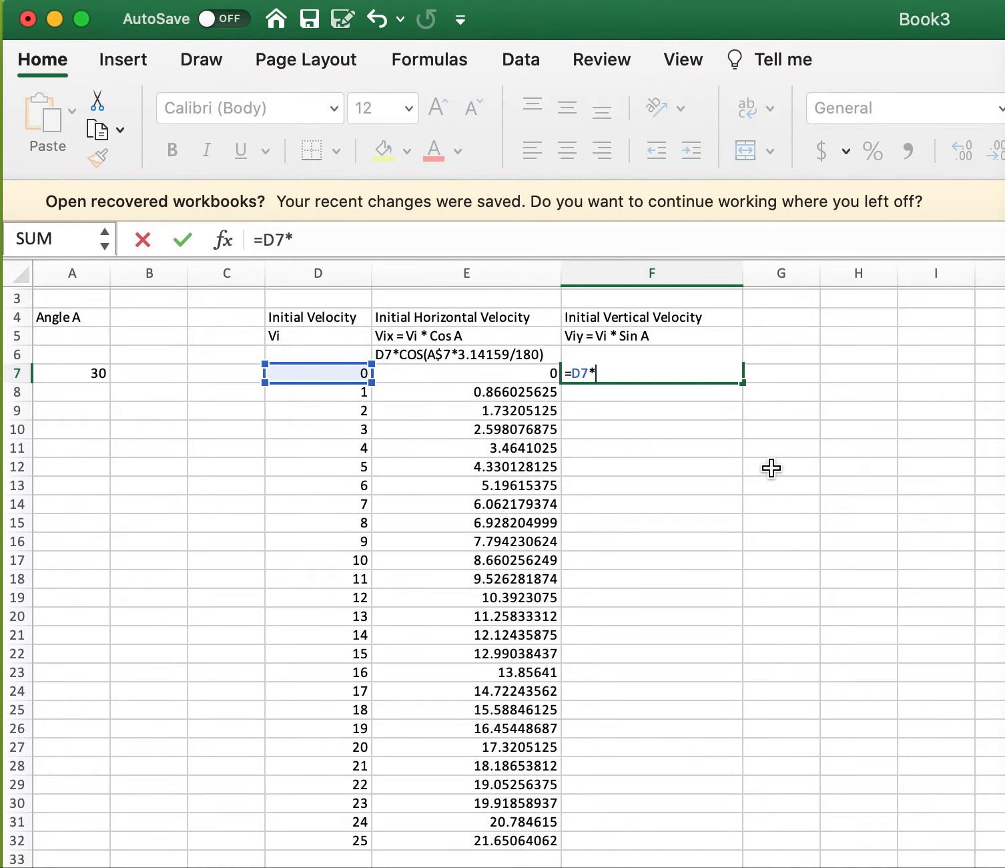
text(SIN()
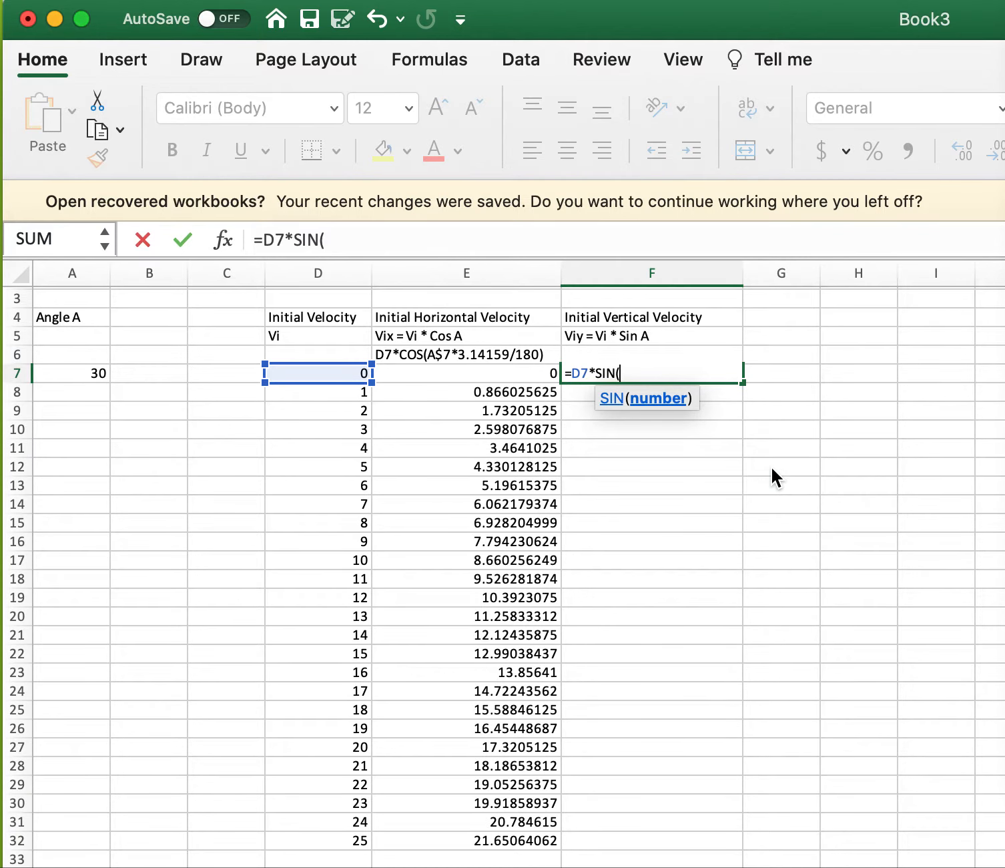
text(A)
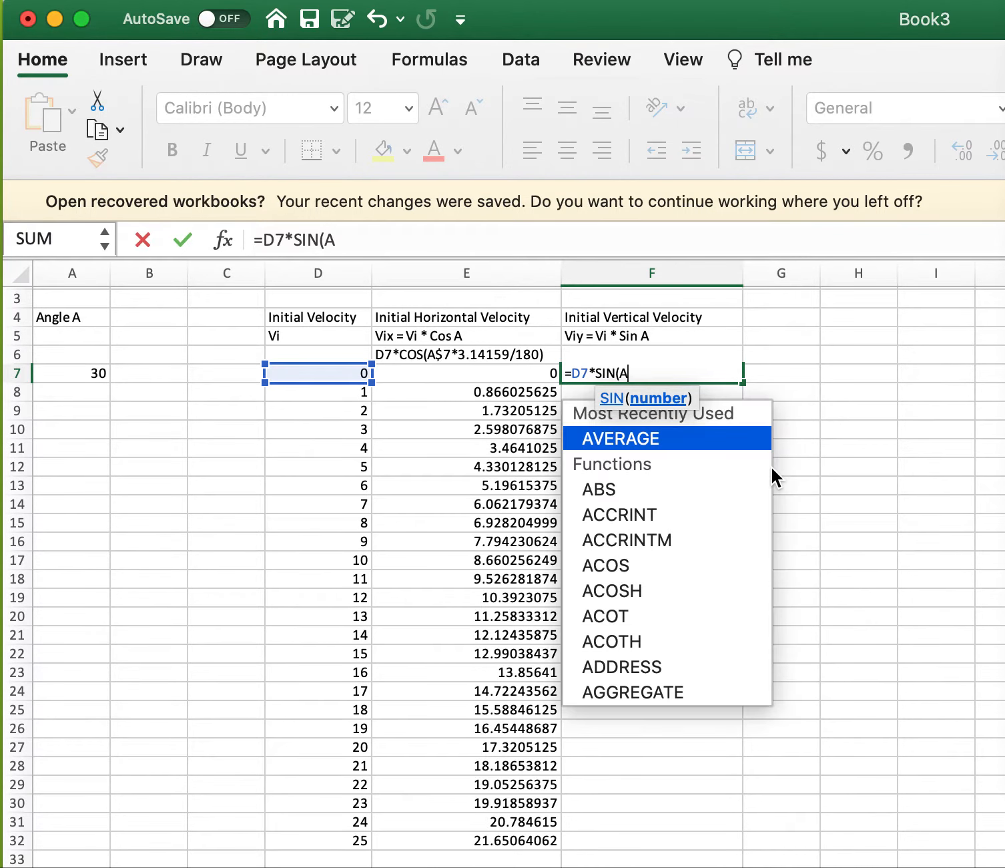
text($7*)
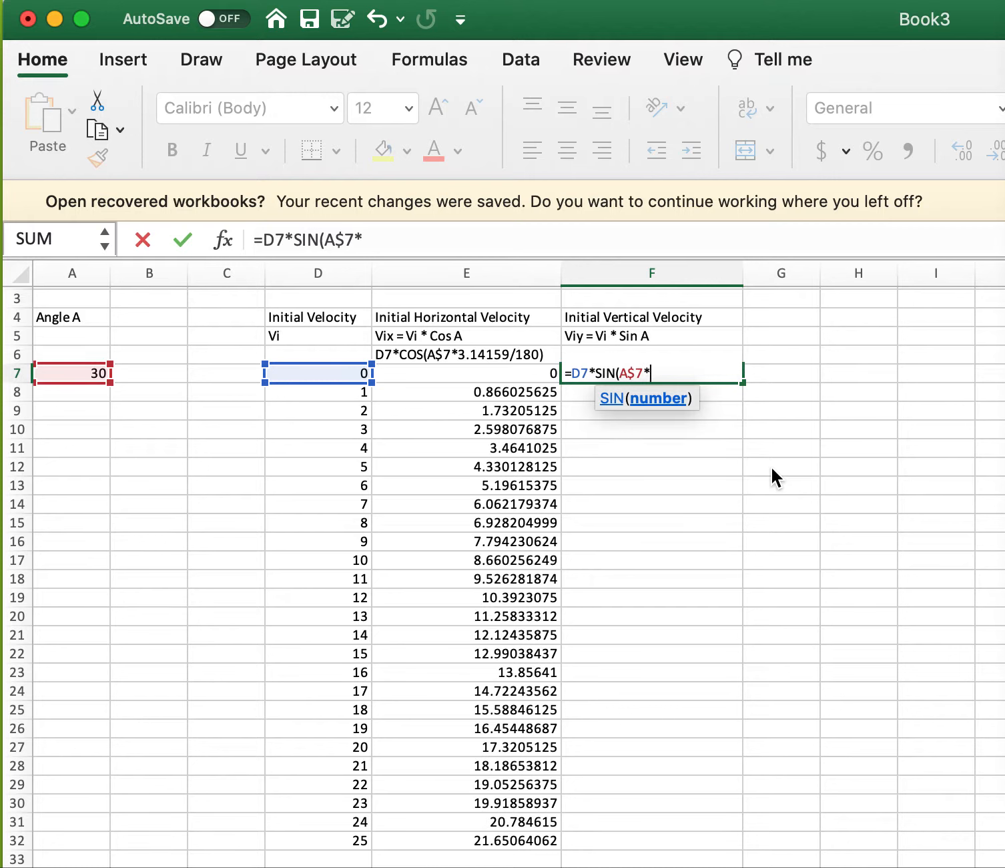
text(3.14159/)
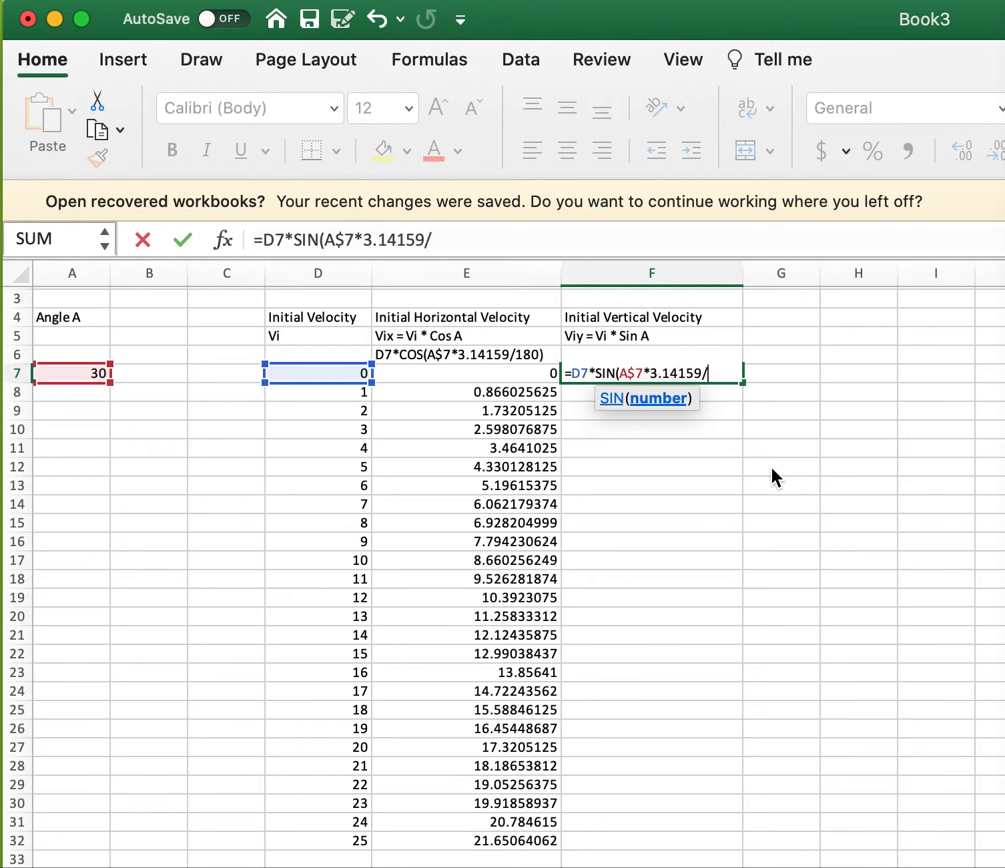
text(180))
key(Return)
Fill the F7 formula down column F through row 32, and select the last row's values in D32:F32
click(694, 376)
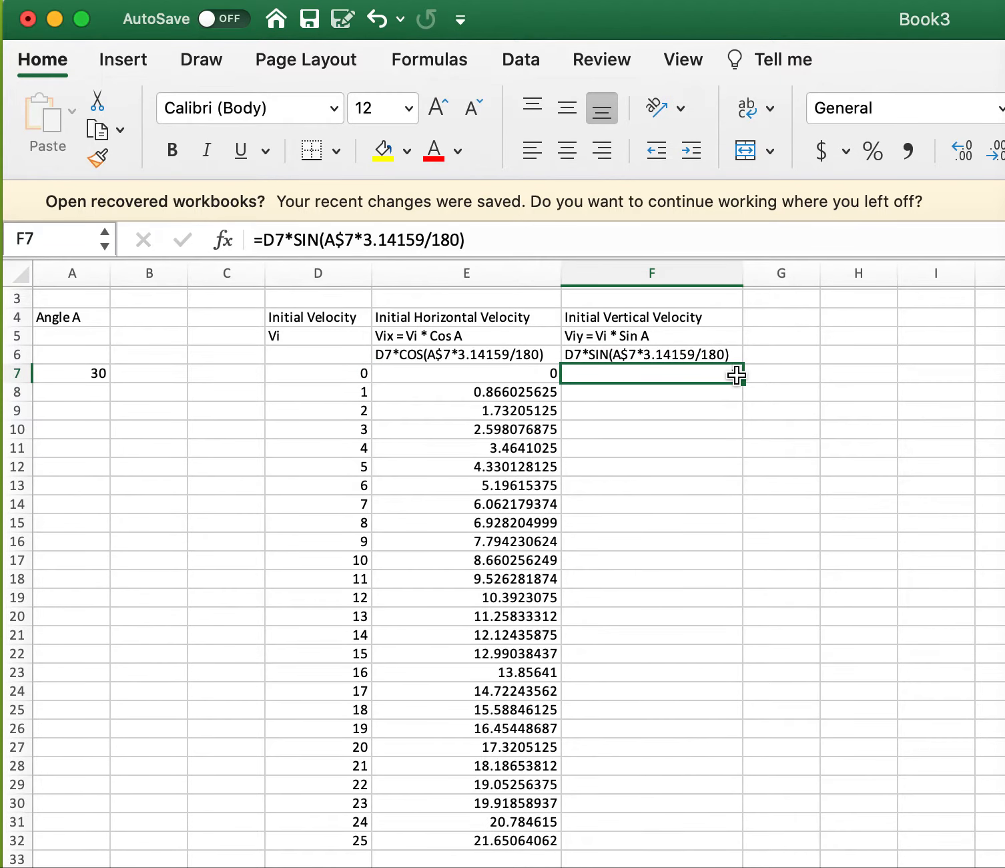
drag(741, 382, 732, 840)
click(782, 653)
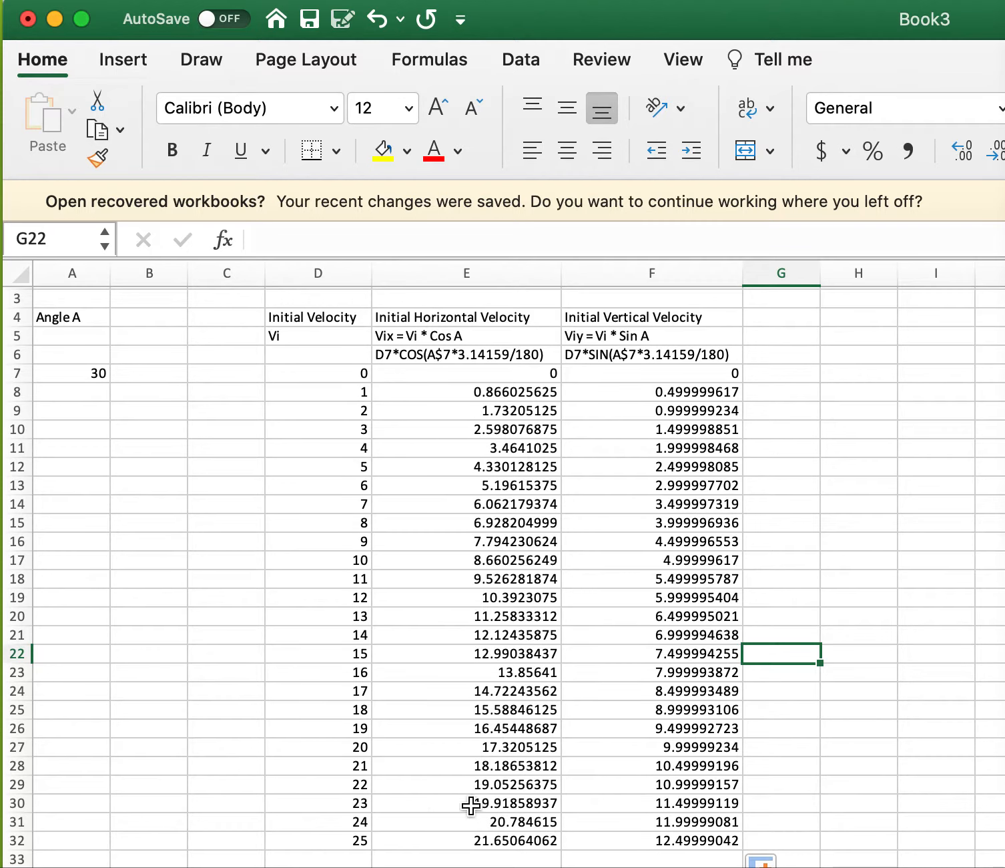
click(355, 845)
shift+click(635, 848)
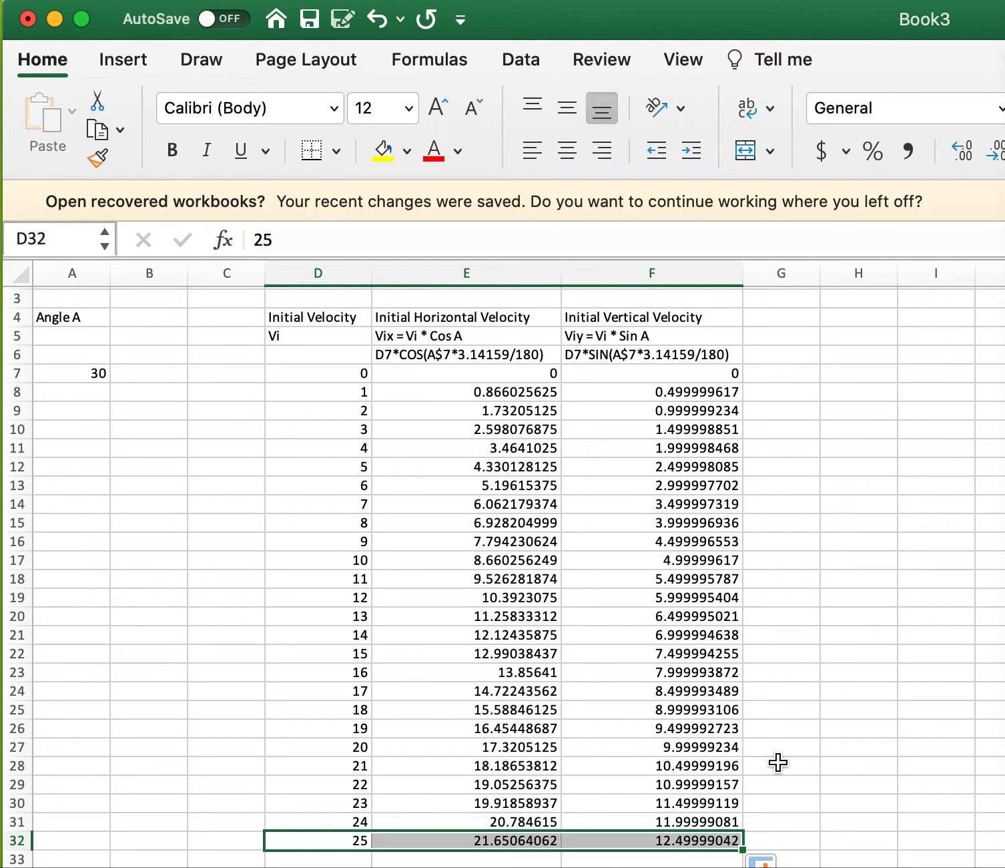
Enter the heading Time of Flight Coming Back to Same Elevation of Launch in cell G4 and widen column G to fit it
click(790, 319)
drag(945, 284, 945, 284)
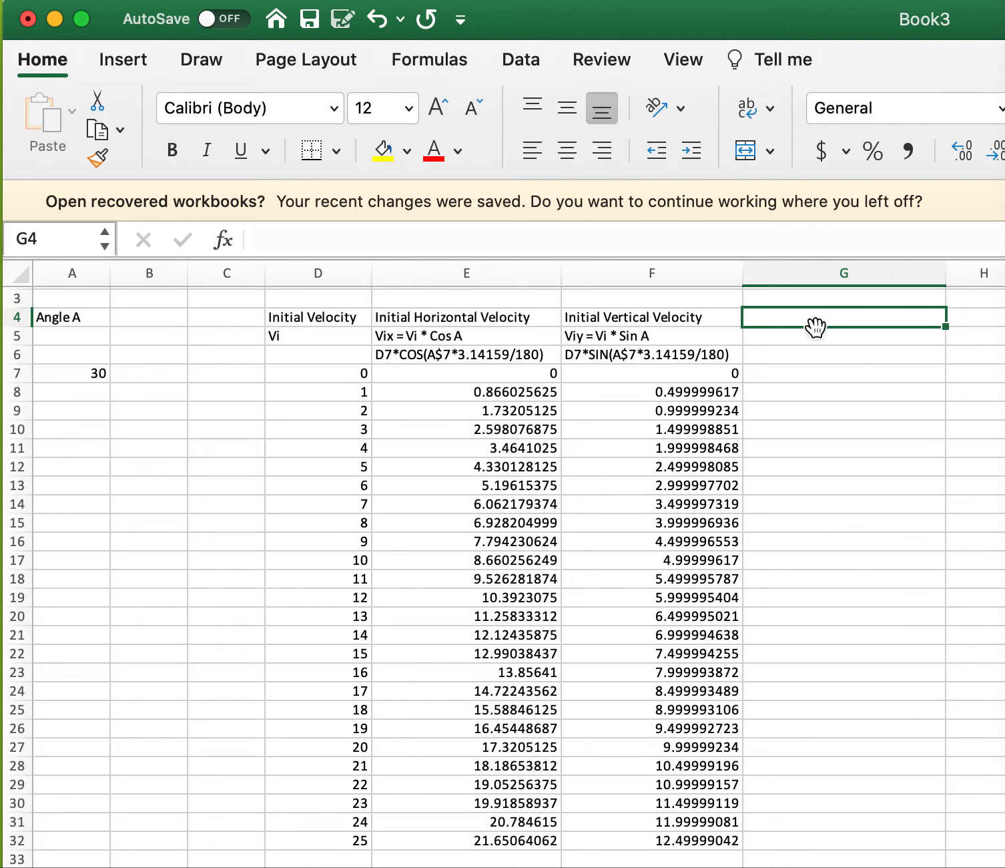
text(Time of Flight)
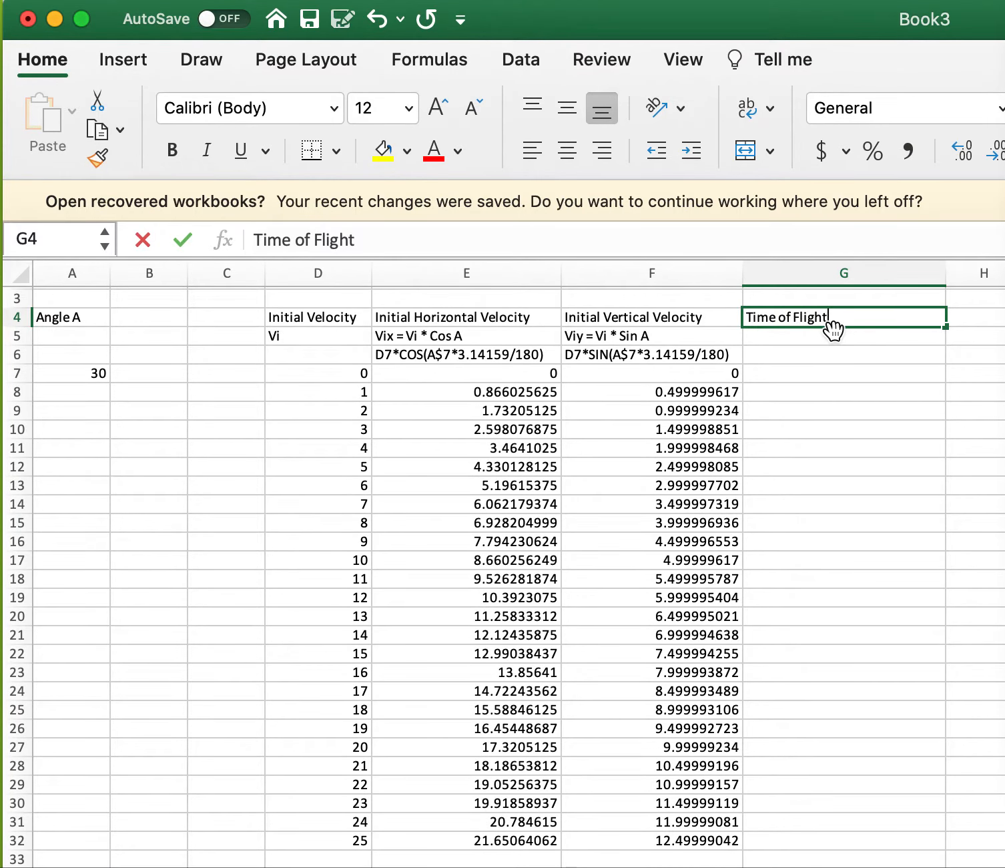
text(Coming Back to Same Elevation of Launch)
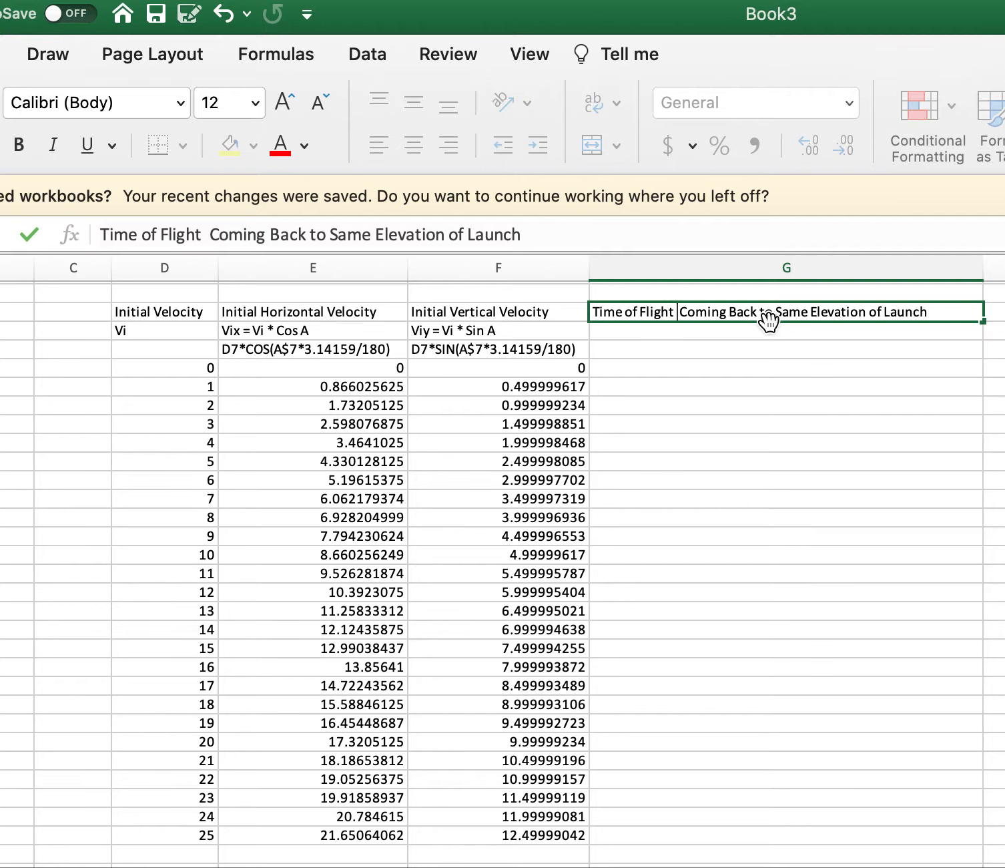
click(770, 333)
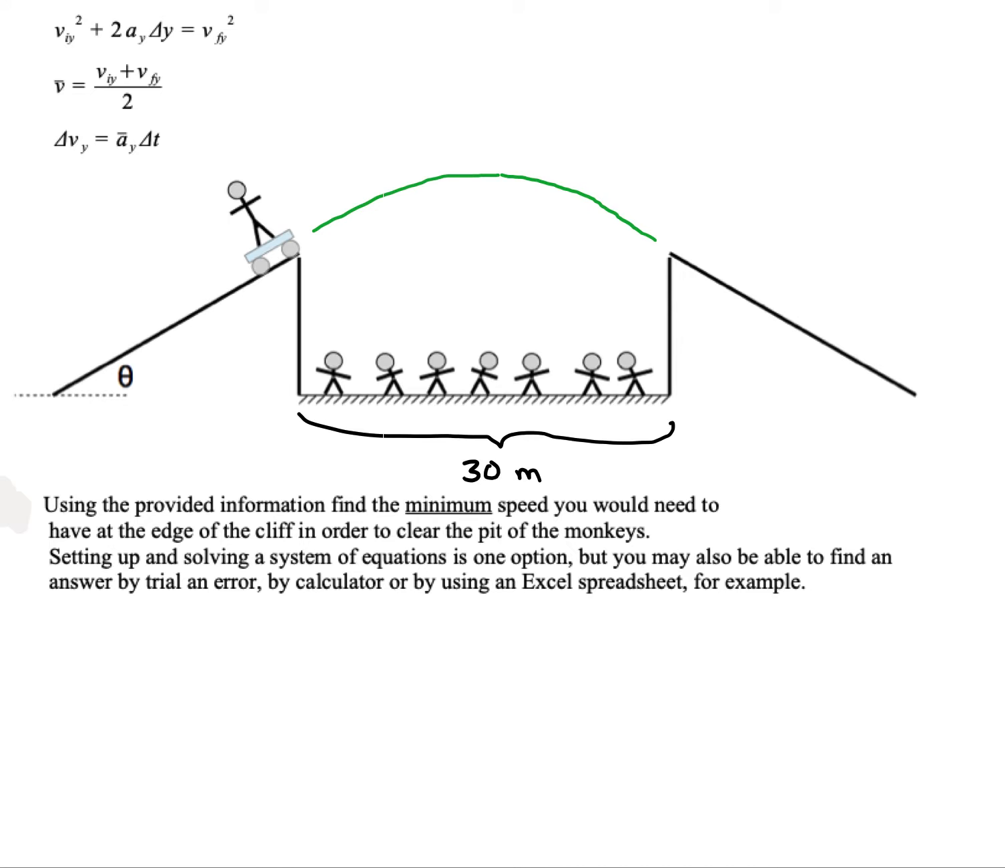
Examine the handwritten notes for the y-dimension derivation of flight time with zero vertical displacement
scroll(691, 345, up, 10)
scroll(692, 345, up, 15)
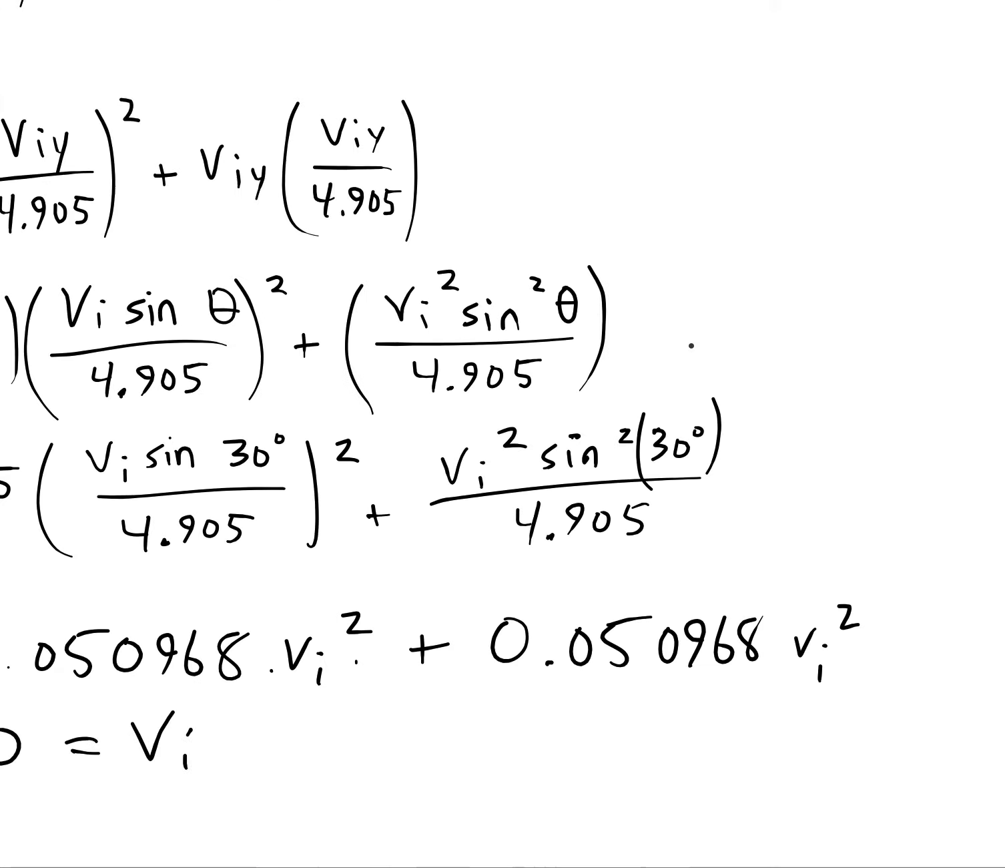
scroll(692, 345, right, 10)
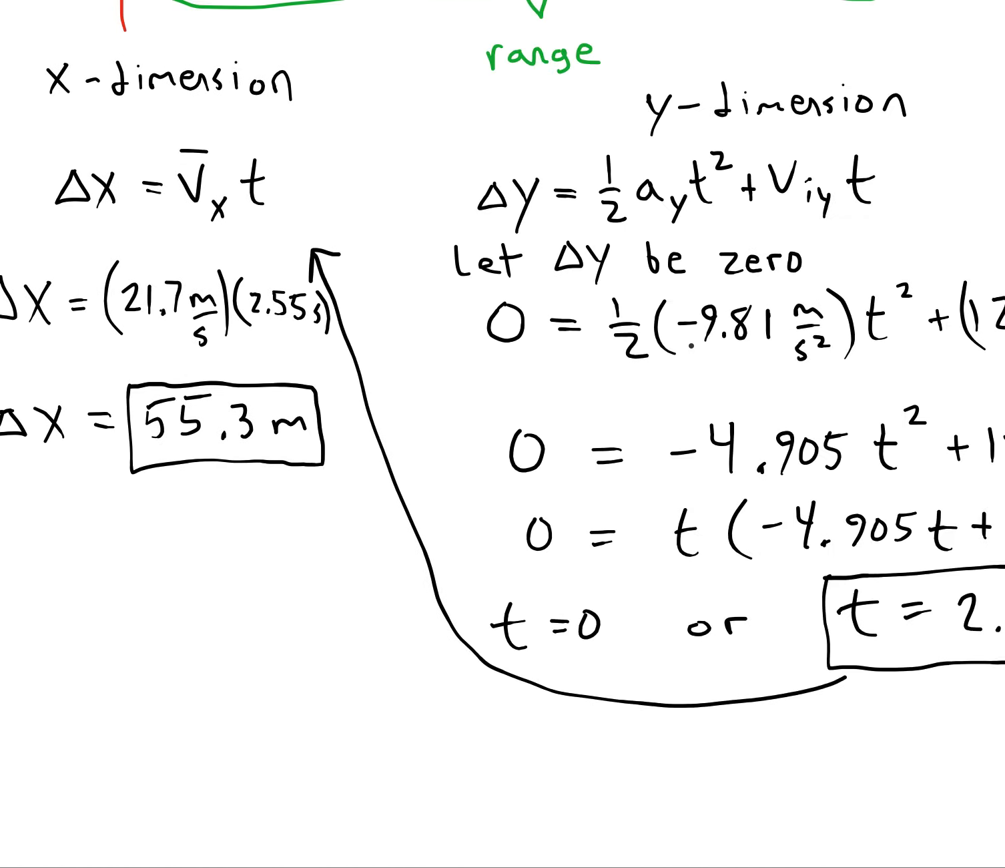
scroll(502, 433, right, 1)
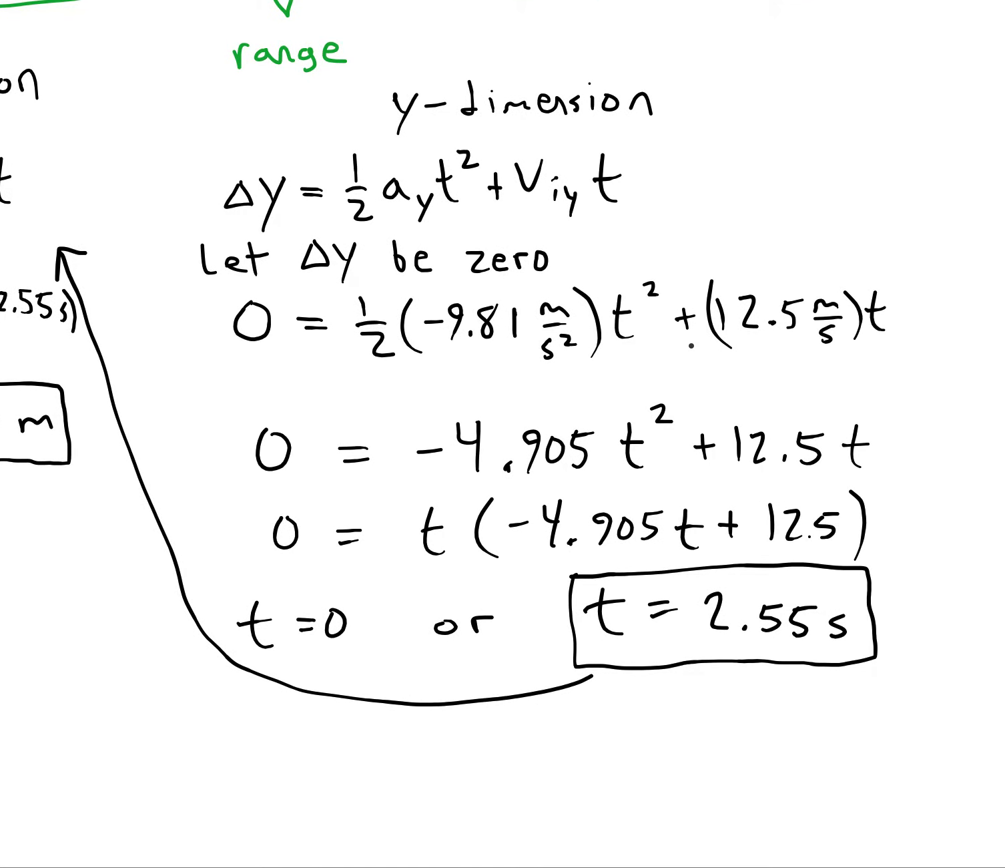
scroll(501, 434, left, 5)
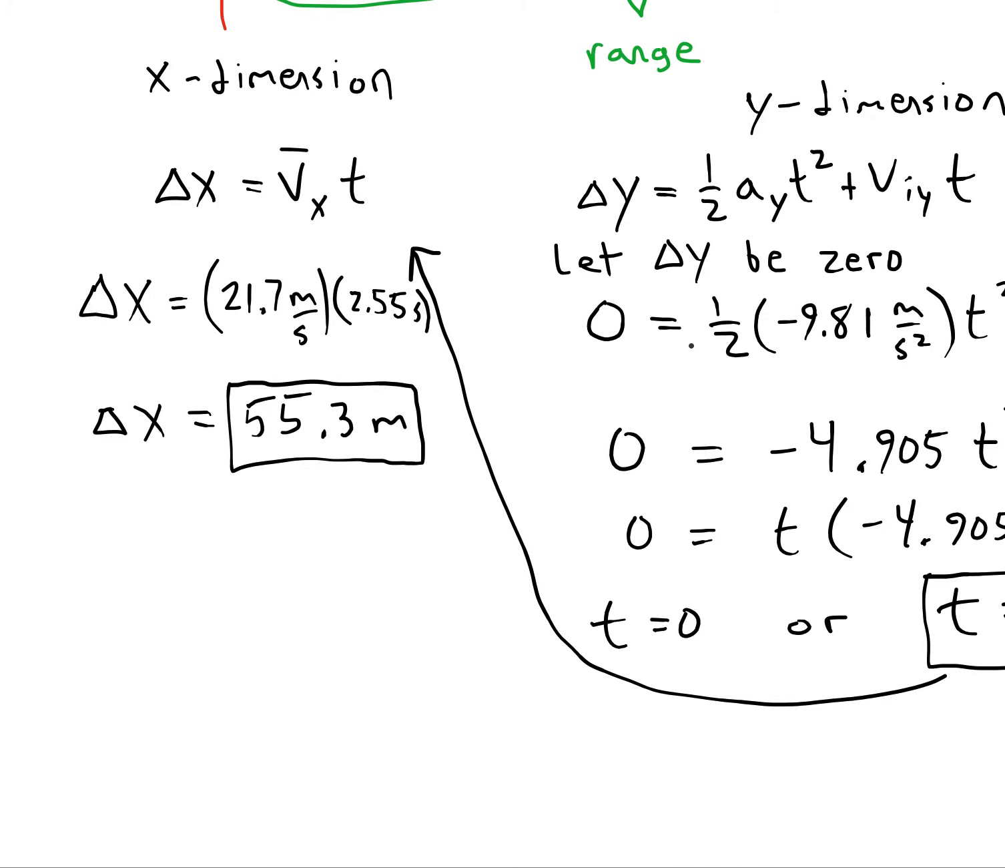
scroll(579, 409, right, 4)
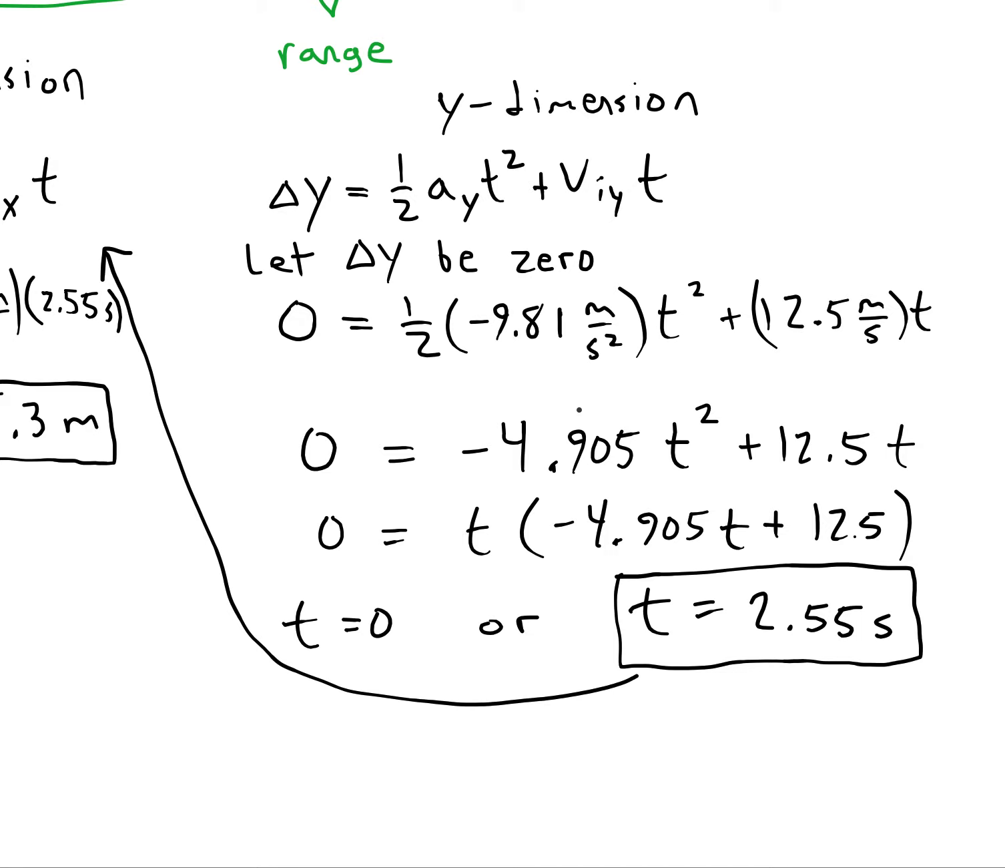
scroll(502, 433, down, 2)
scroll(502, 434, right, 1)
scroll(502, 434, right, 5)
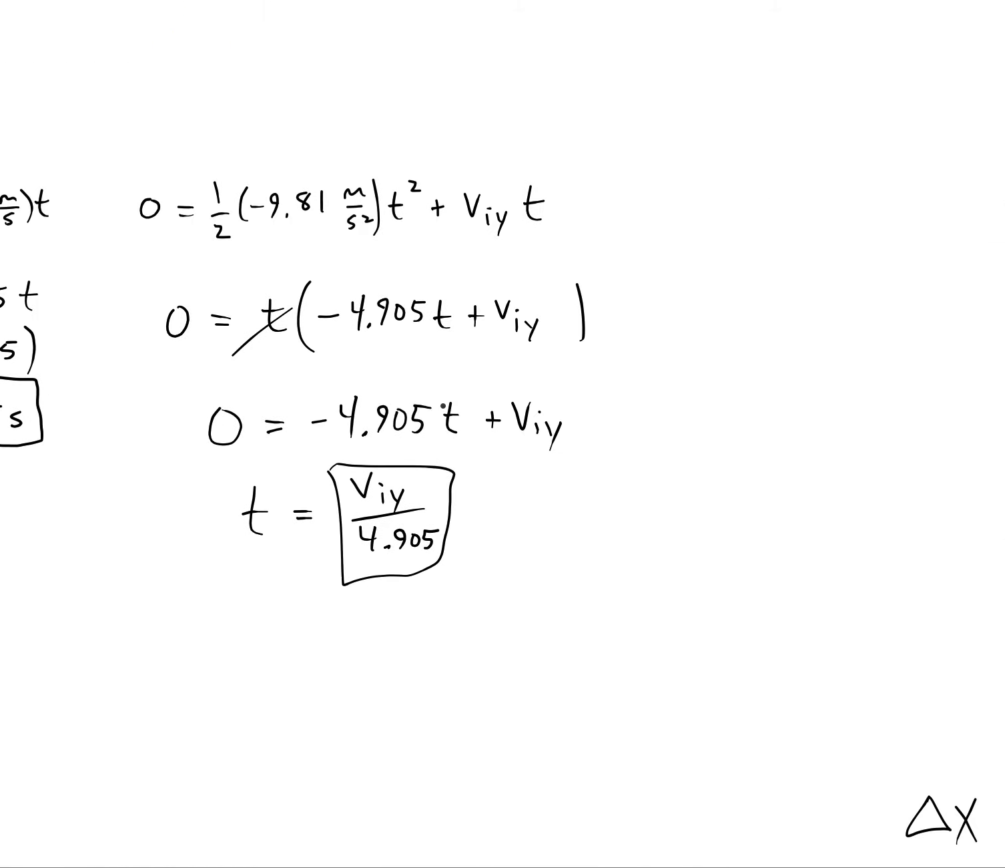
Draw a launch point with an arrow pointing up and to the right on a blank area of the notes
scroll(442, 405, right, 12)
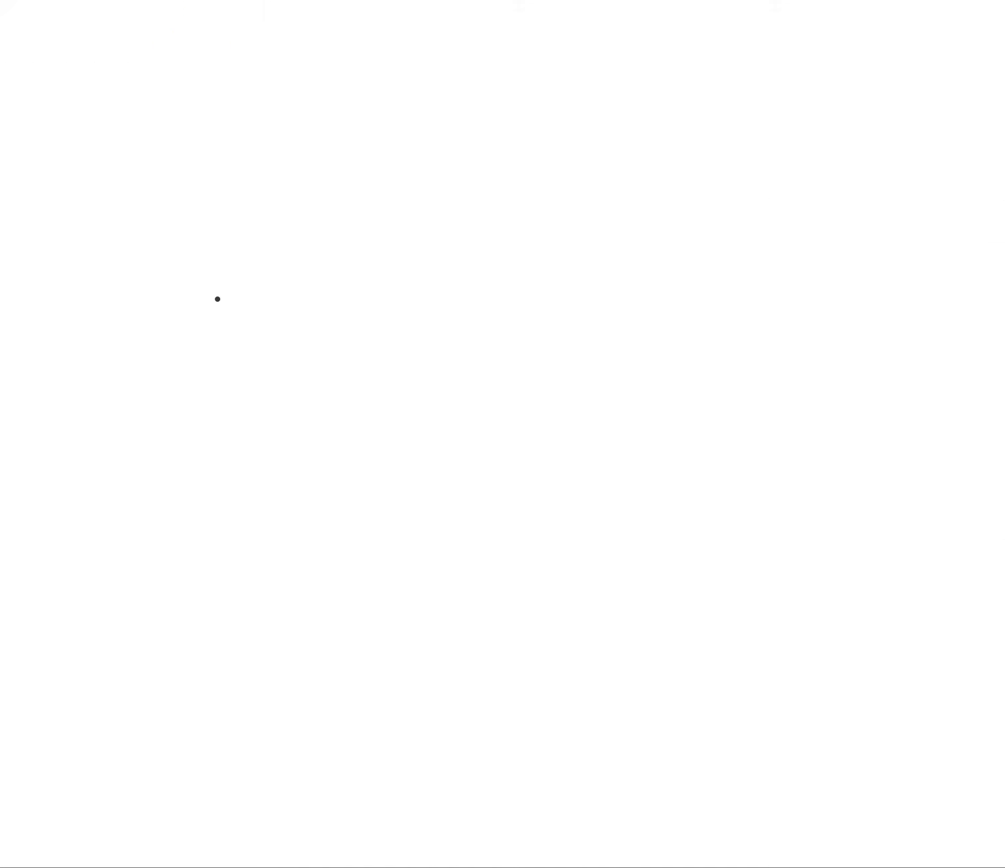
mouse_move(143, 299)
mouse_down()
mouse_move(218, 246)
mouse_move(217, 256)
mouse_up()
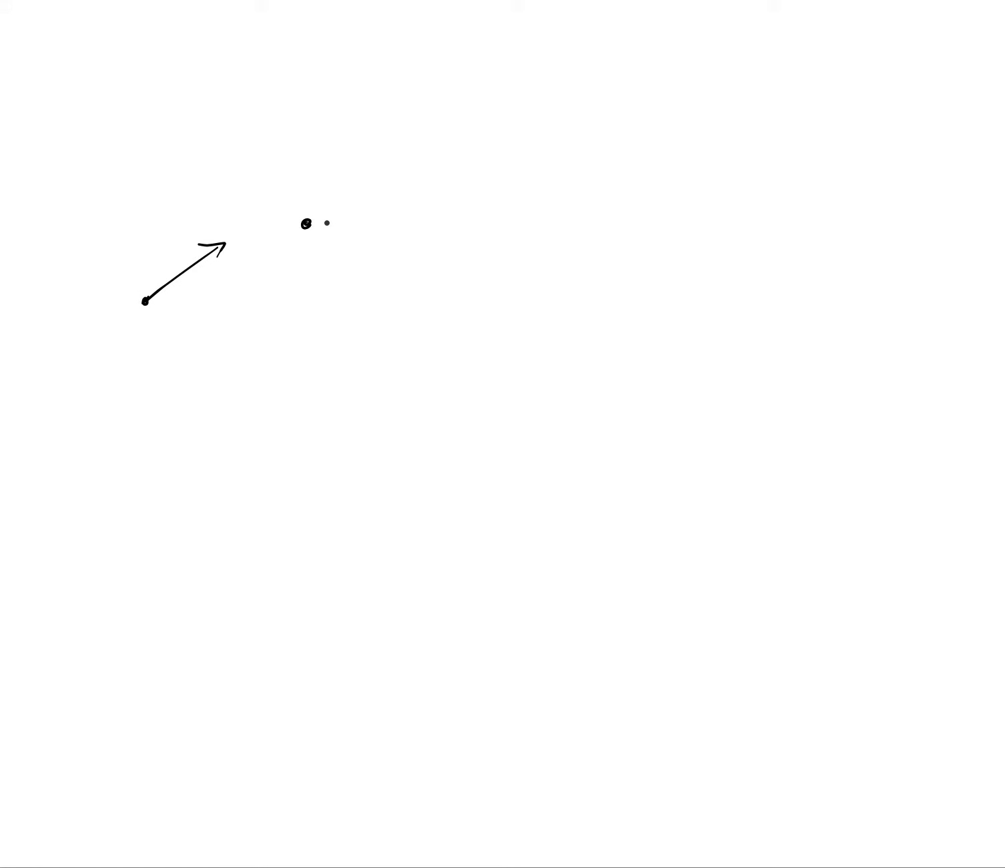
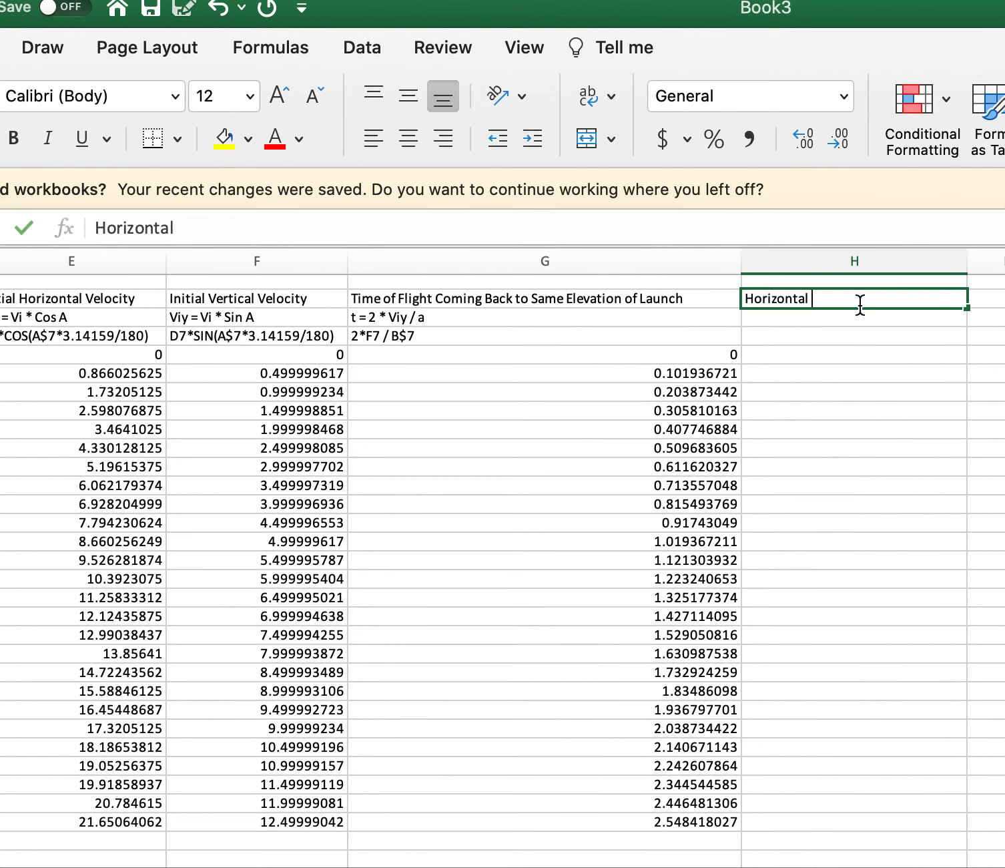
Complete the column H heading in H4 as Horizontal Distance to Returning to Initial Elevation
text(l Distance)
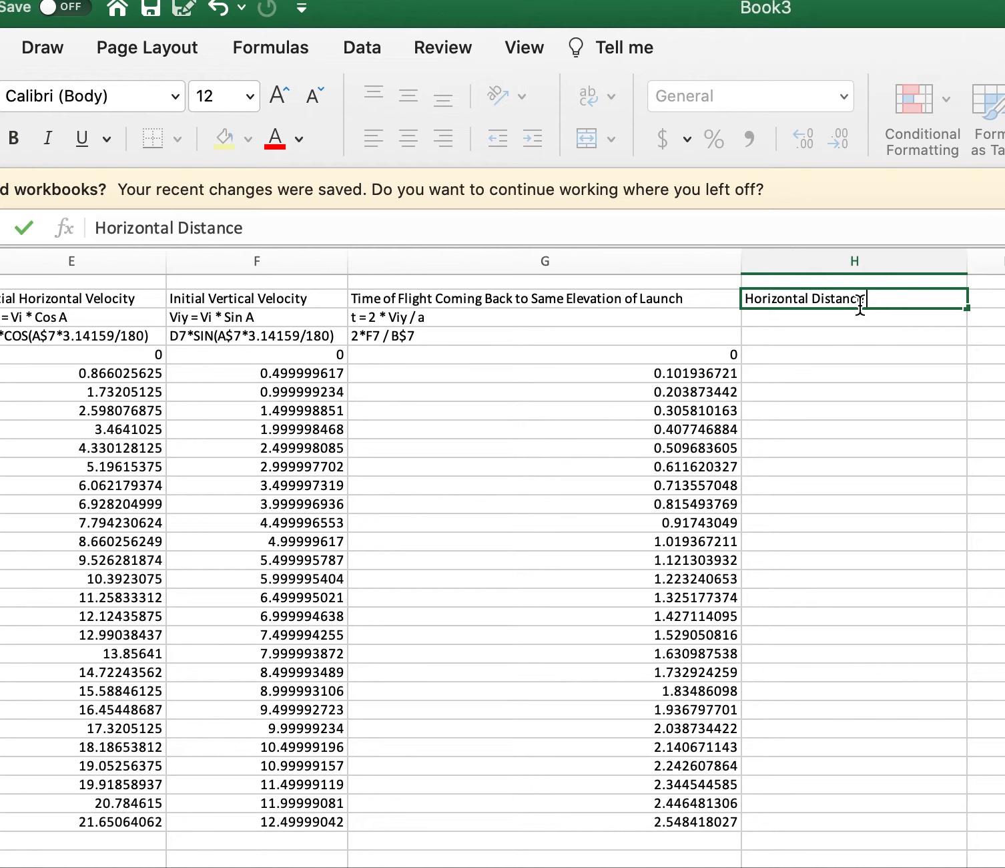
text( to Returning to Initial Elevation)
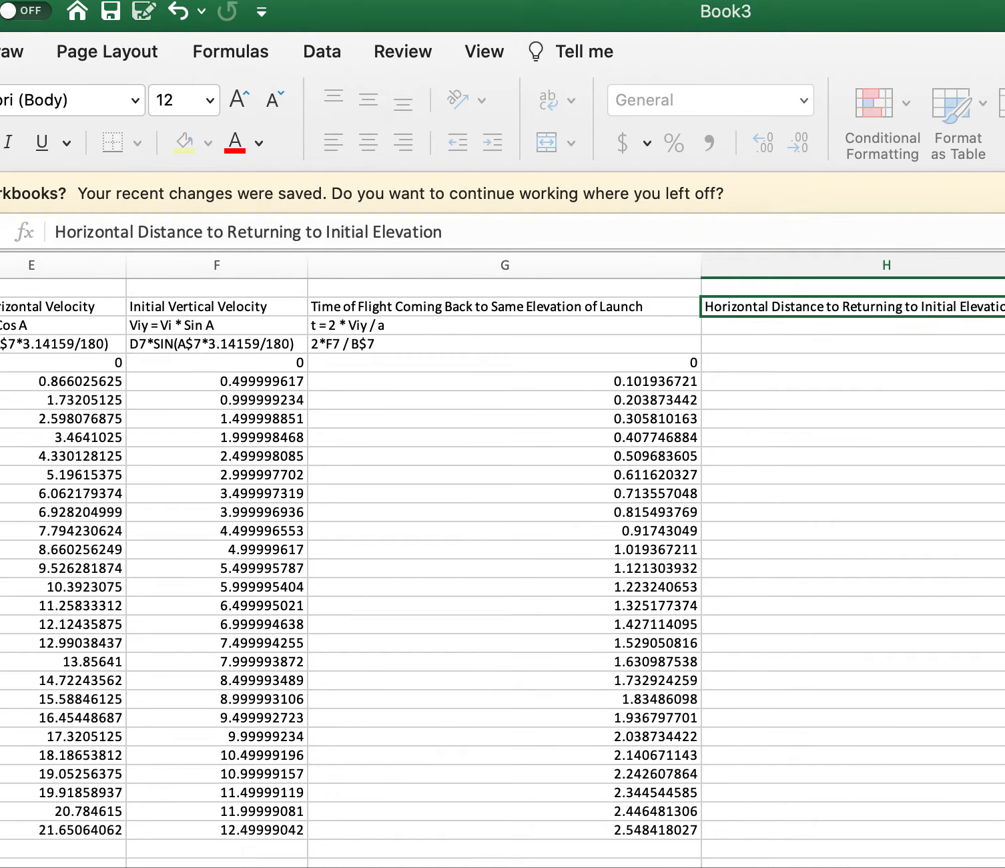
key(Return)
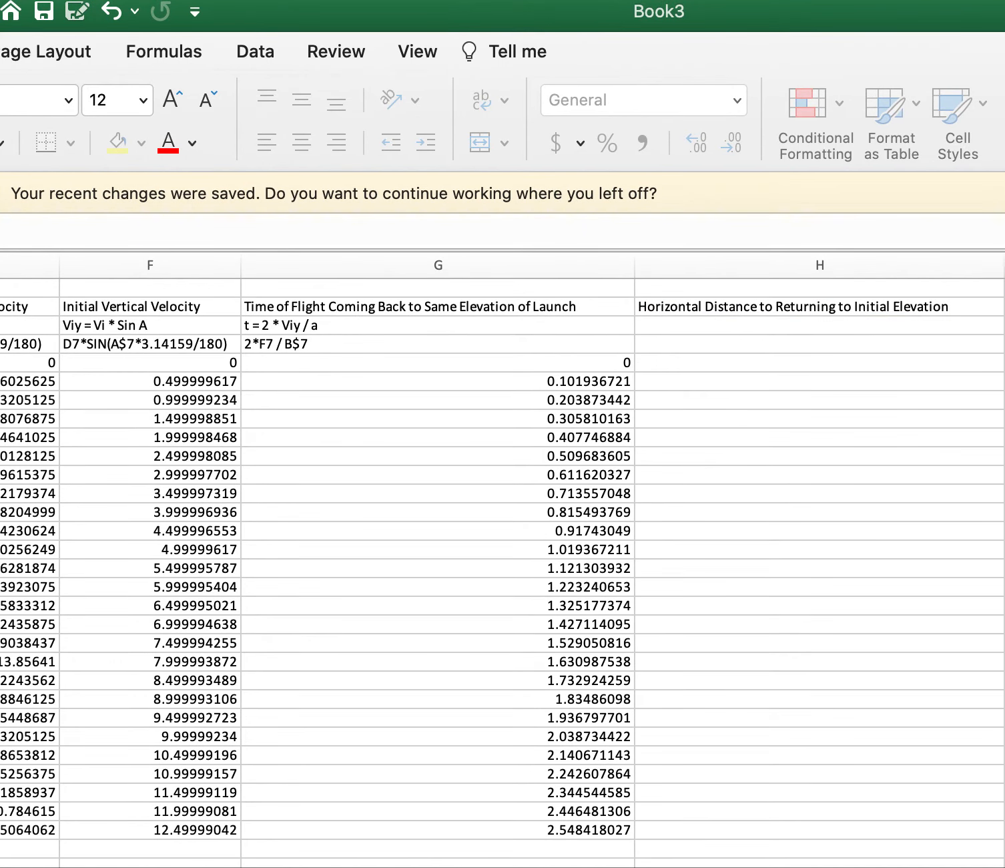
Enter the equation text Delta X = Vix * (2 * Viy / a) in H5 below the distance heading
click(772, 328)
text(Delta C)
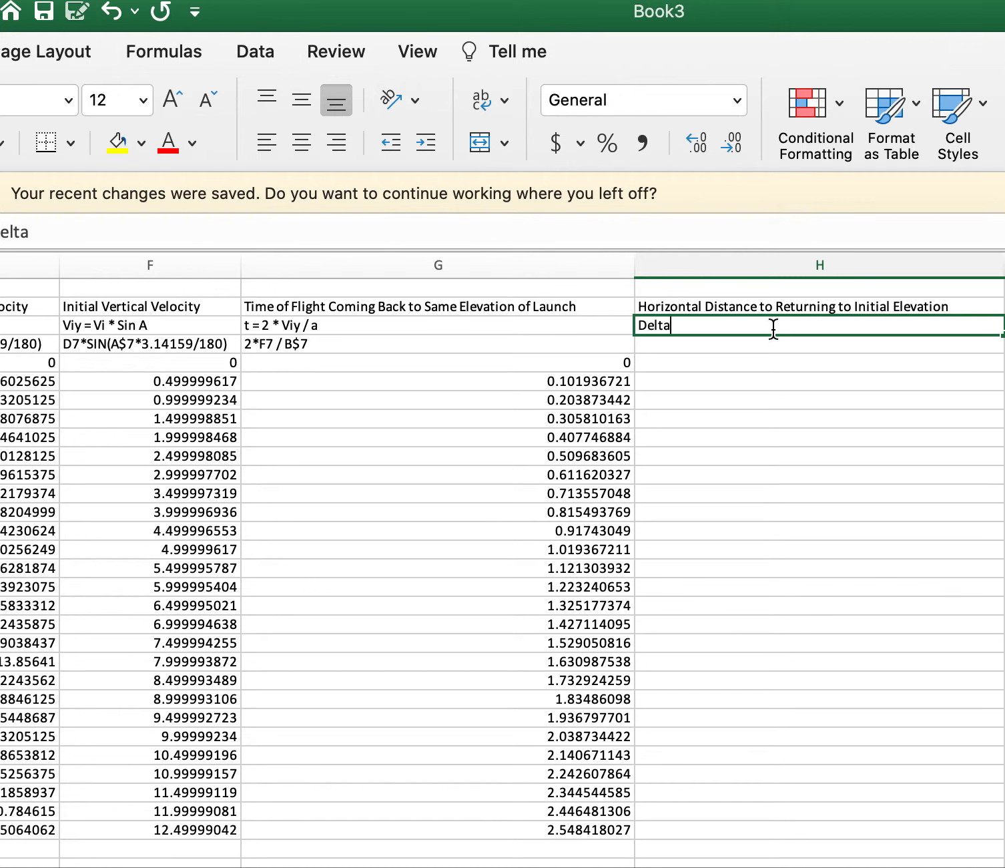
key(BackSpace)
key(BackSpace)
text(X =)
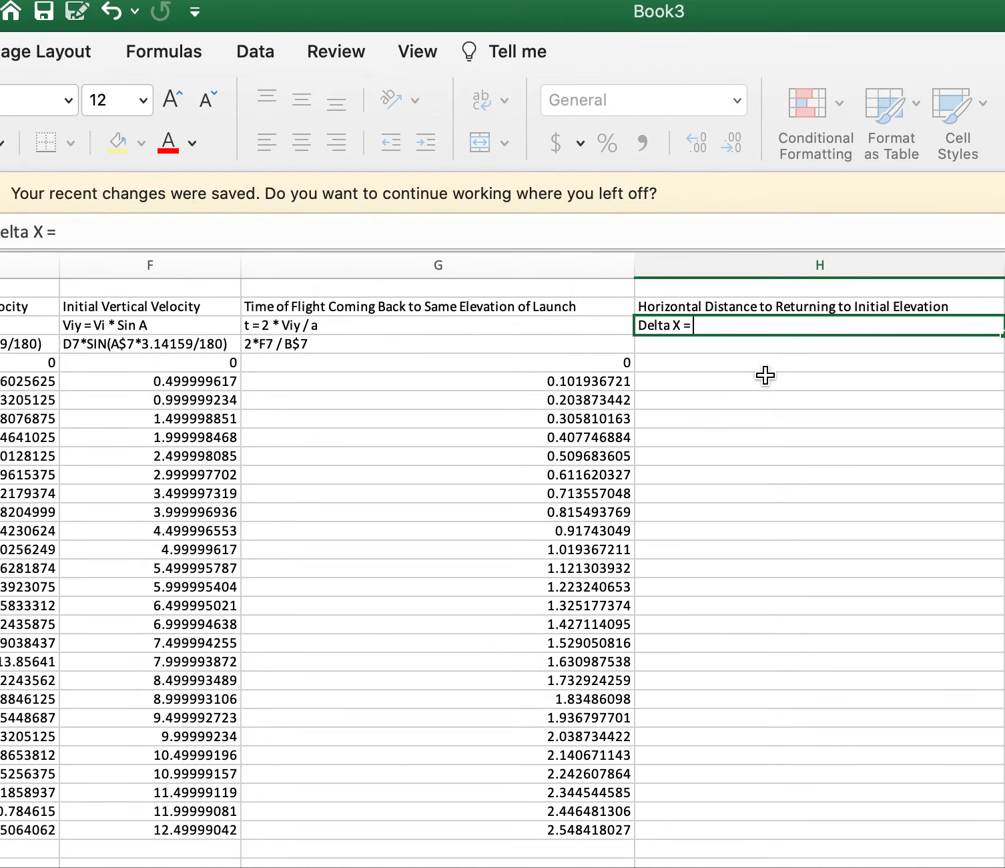
text(Vix *)
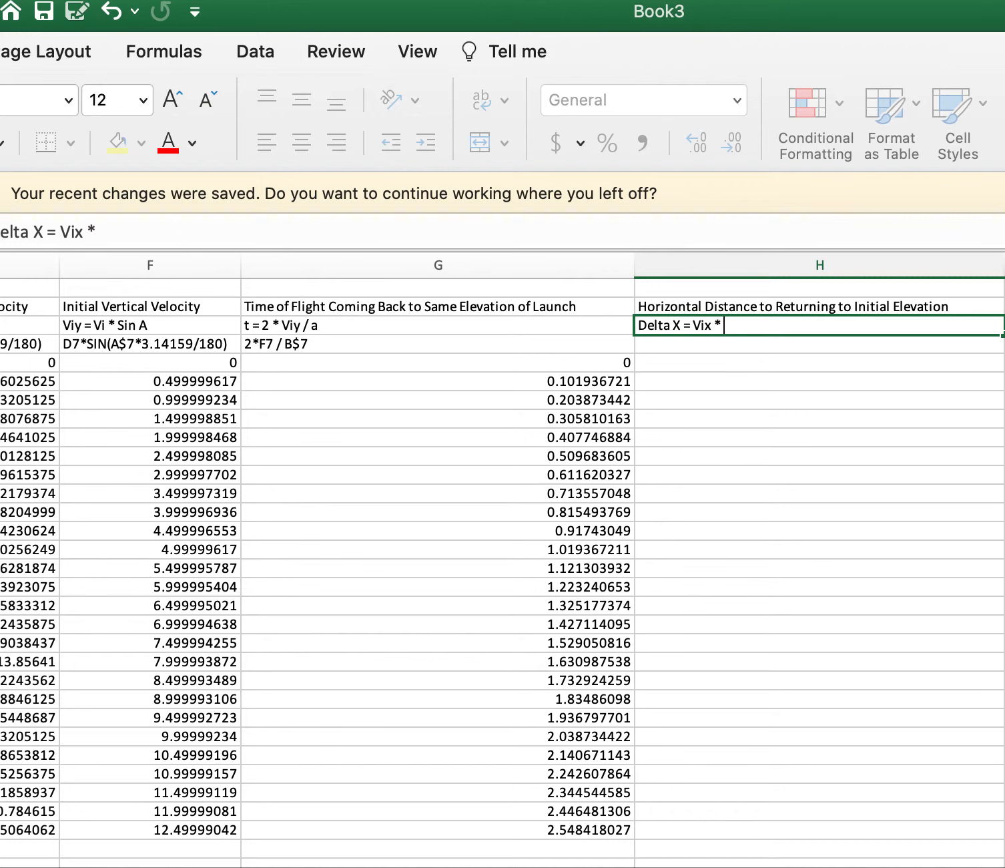
text( (2 * Viy / a)
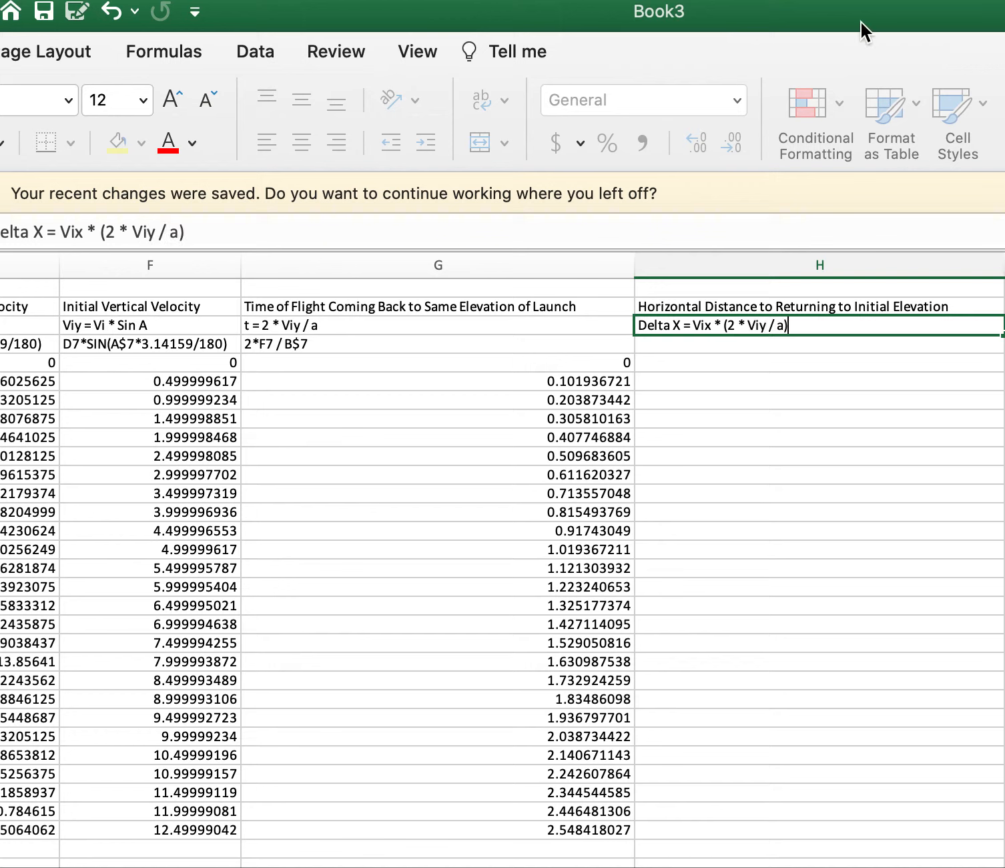
click(759, 379)
click(761, 343)
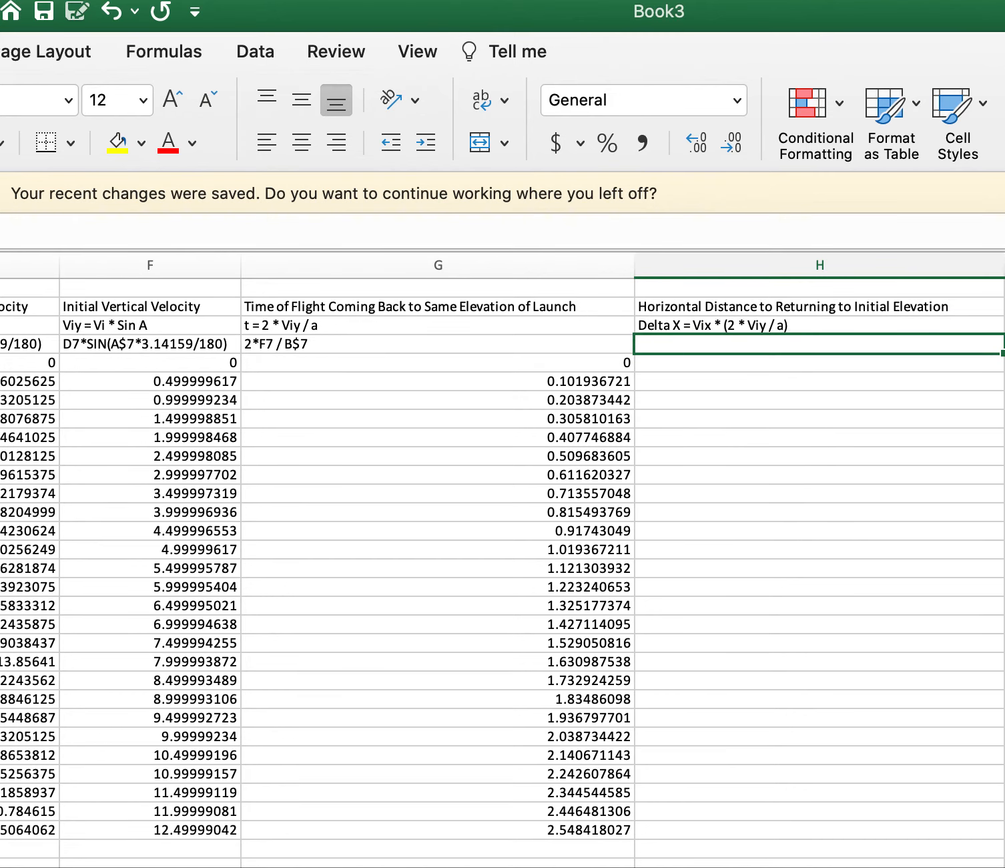
click(25, 321)
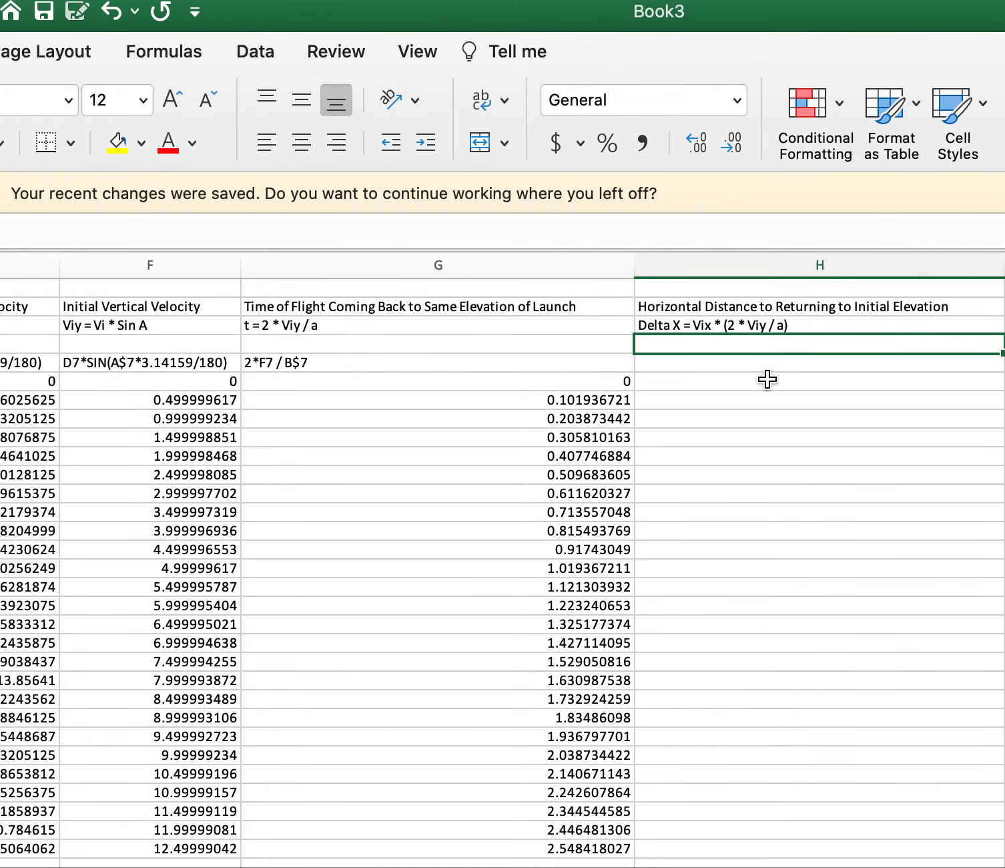
key(super+z)
click(731, 367)
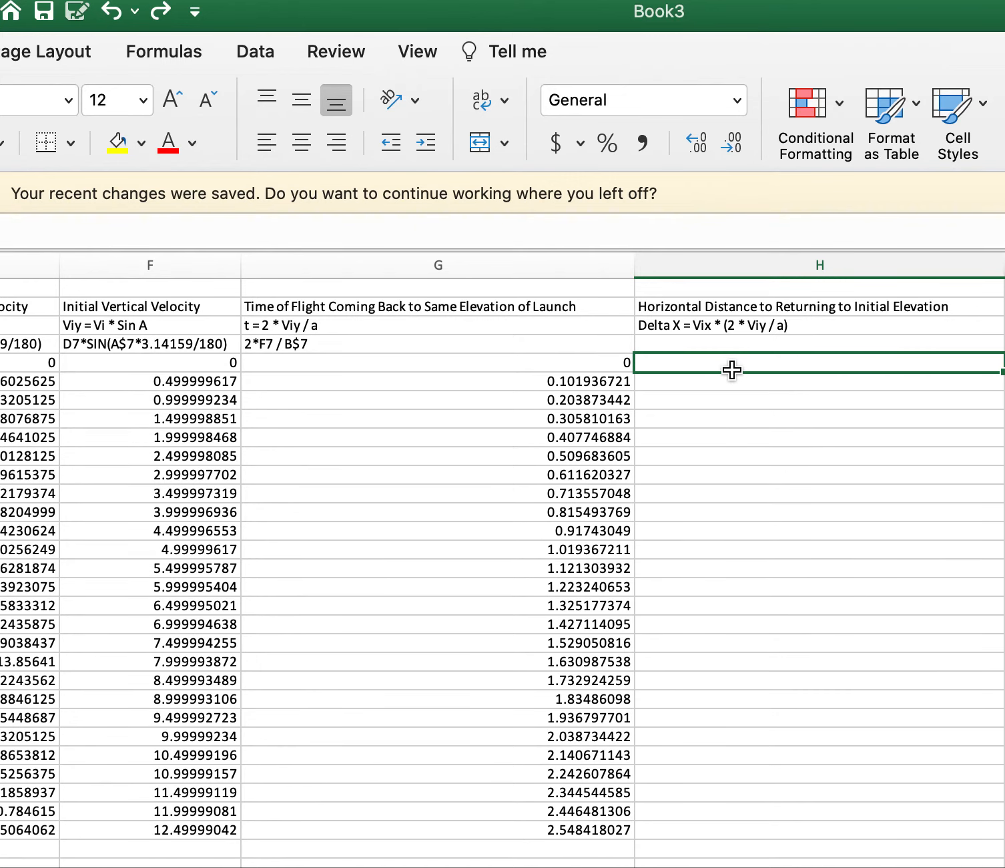
Shorten the equation text in H5 to Delta X = Vix * (t)
click(719, 327)
double_click(788, 326)
key(BackSpace)
key(BackSpace)
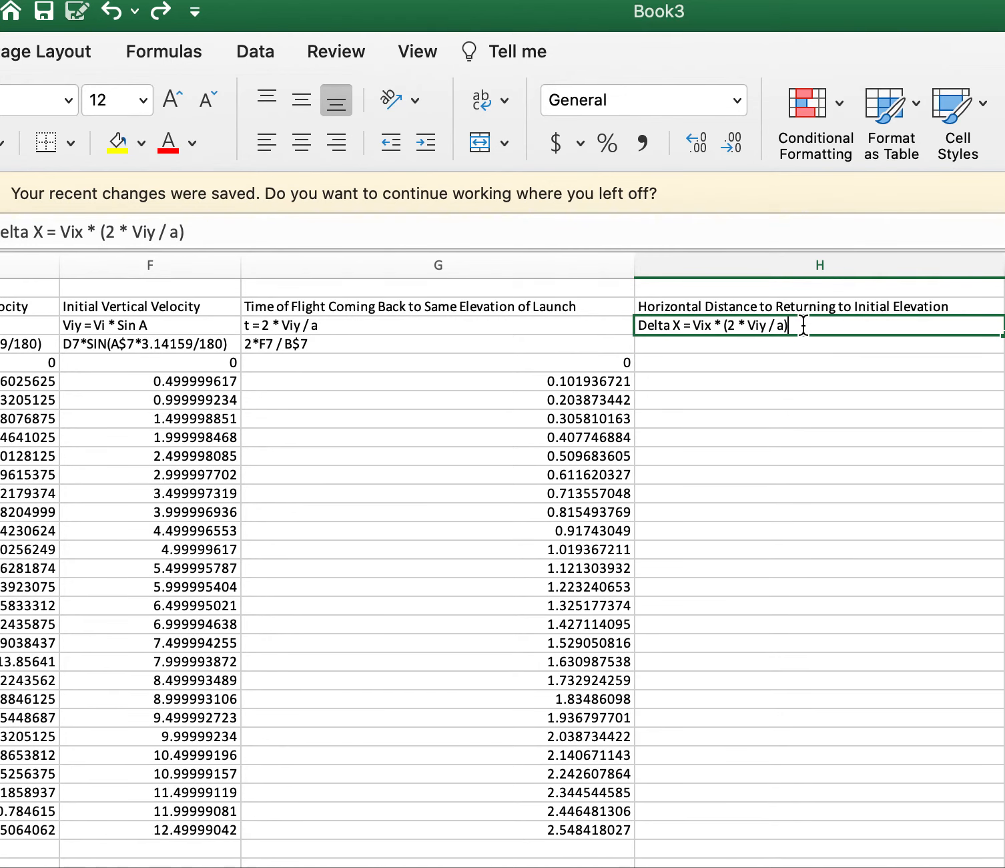
key(BackSpace)
key(BackSpace)
key(BackSpace)
key(BackSpace)
text(t)
click(733, 411)
click(724, 361)
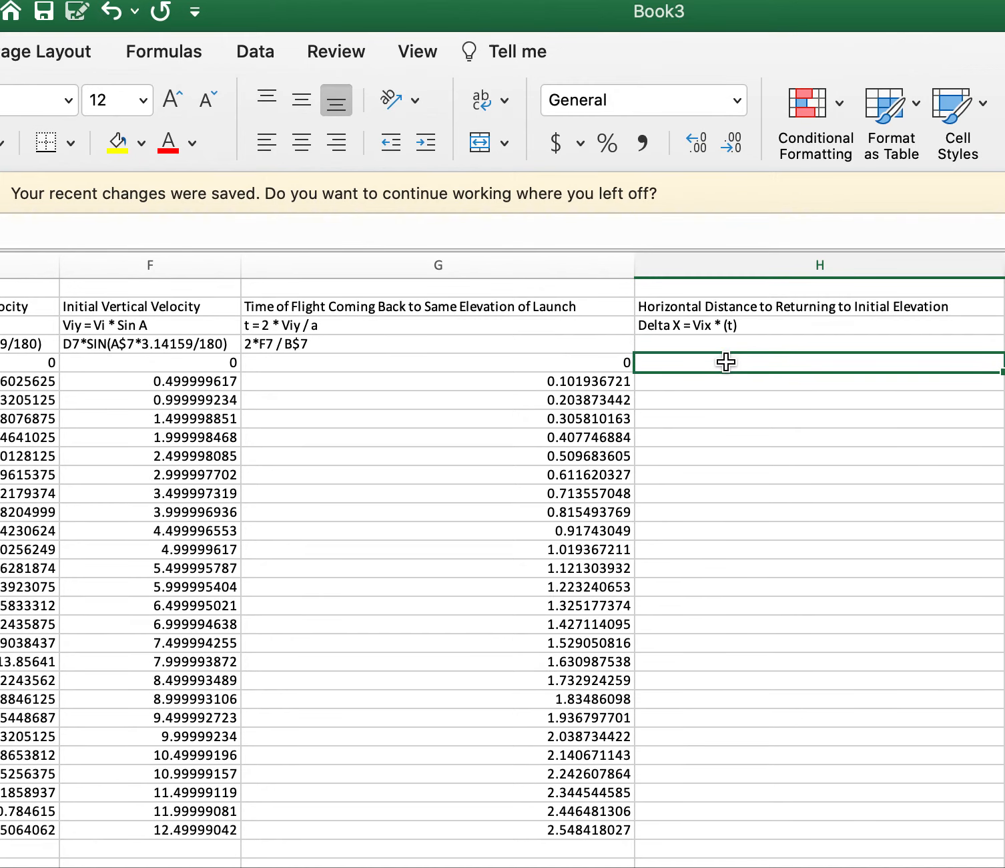
Highlight the flight times in G7:G13 to review the values used for t
click(541, 361)
shift+click(526, 476)
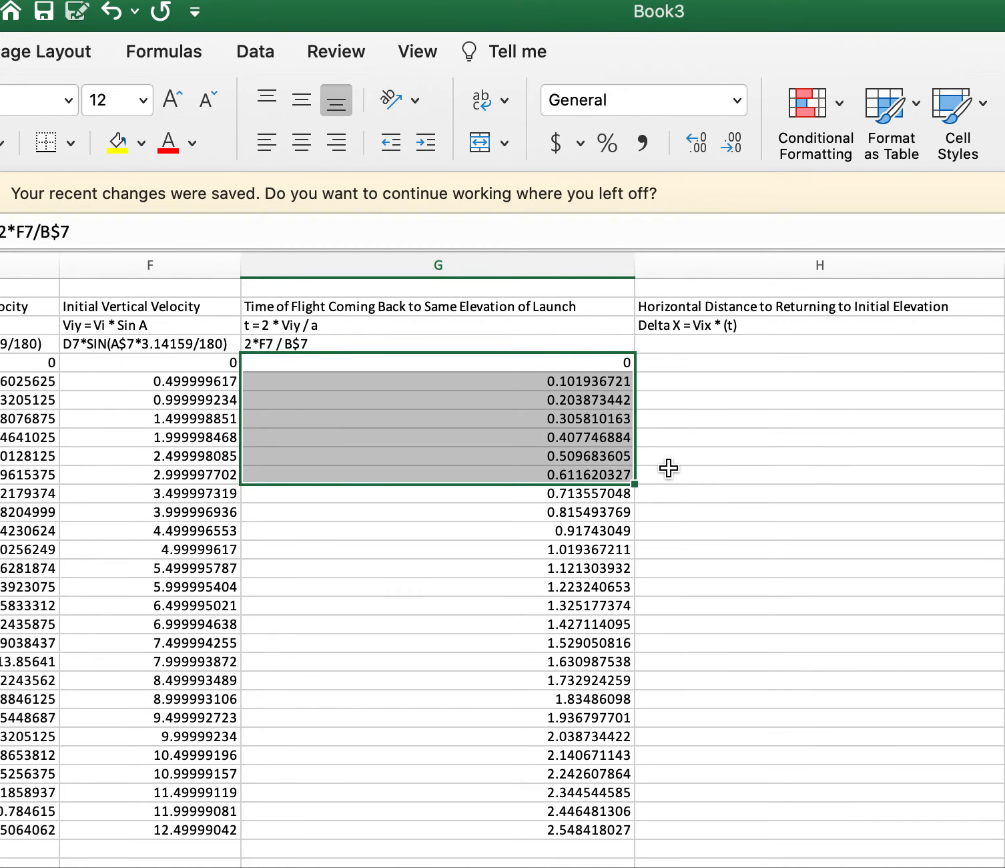
click(668, 468)
Enter the cell-reference note E7 * G7 in H6 below the distance equation
click(711, 346)
click(711, 363)
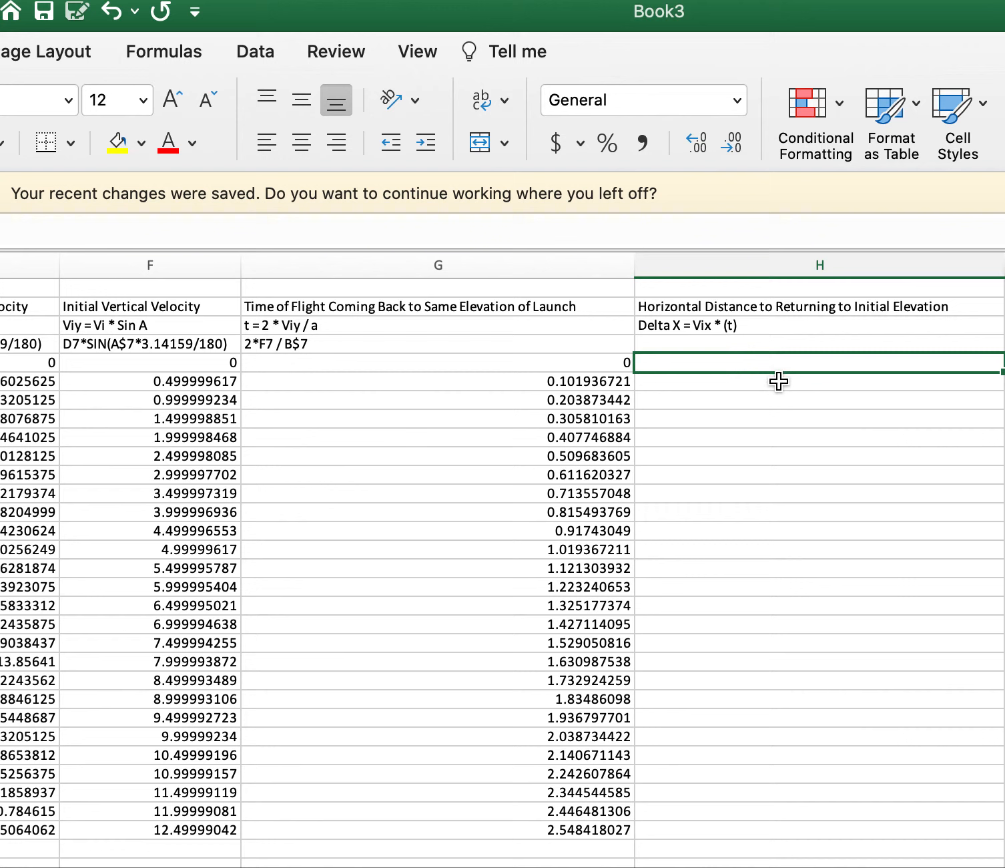
key(Up)
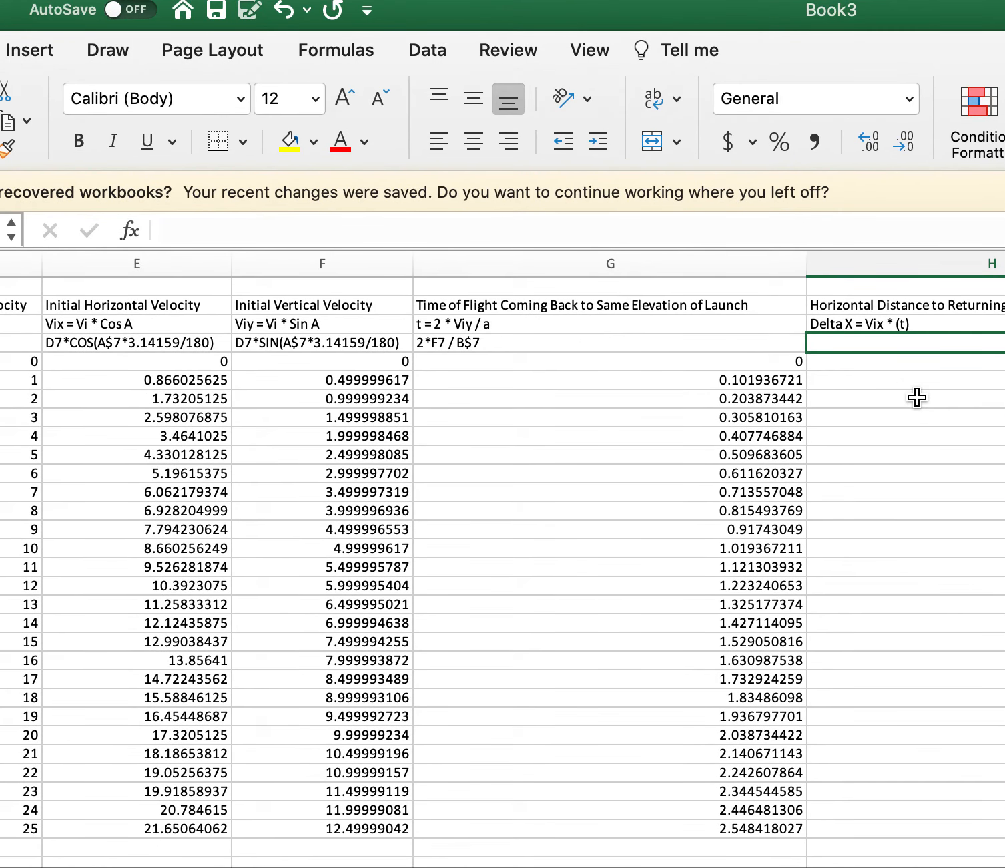
text(E7)
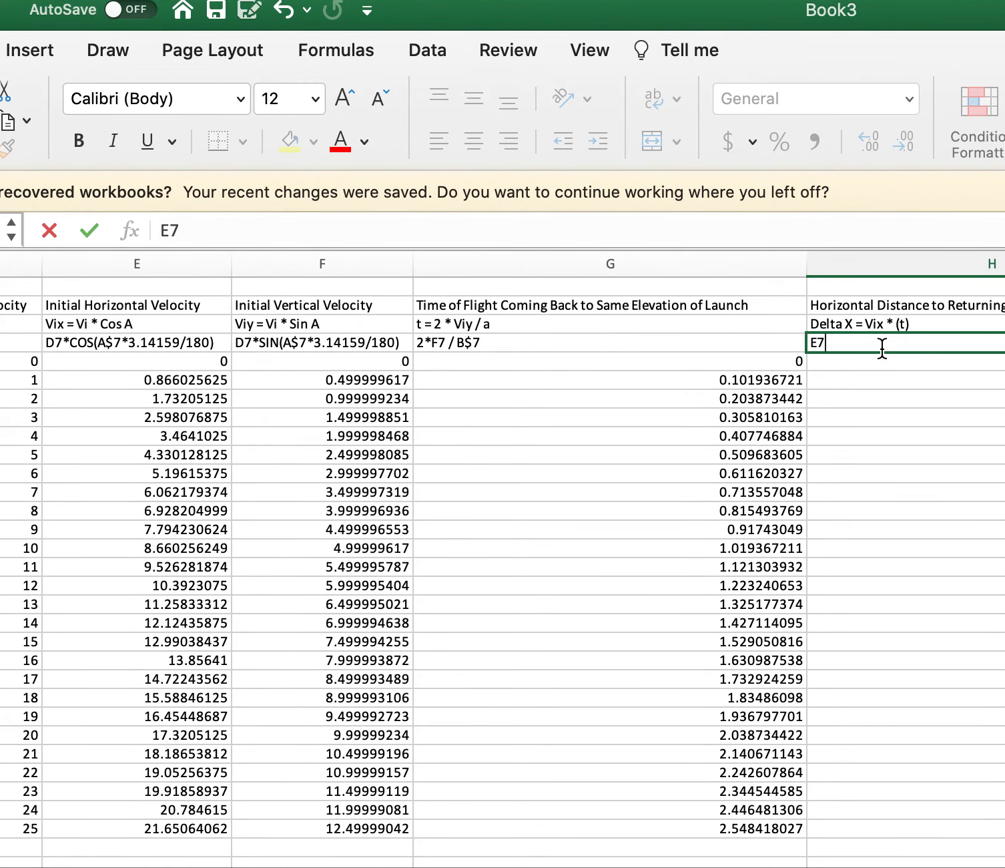
text( * G7)
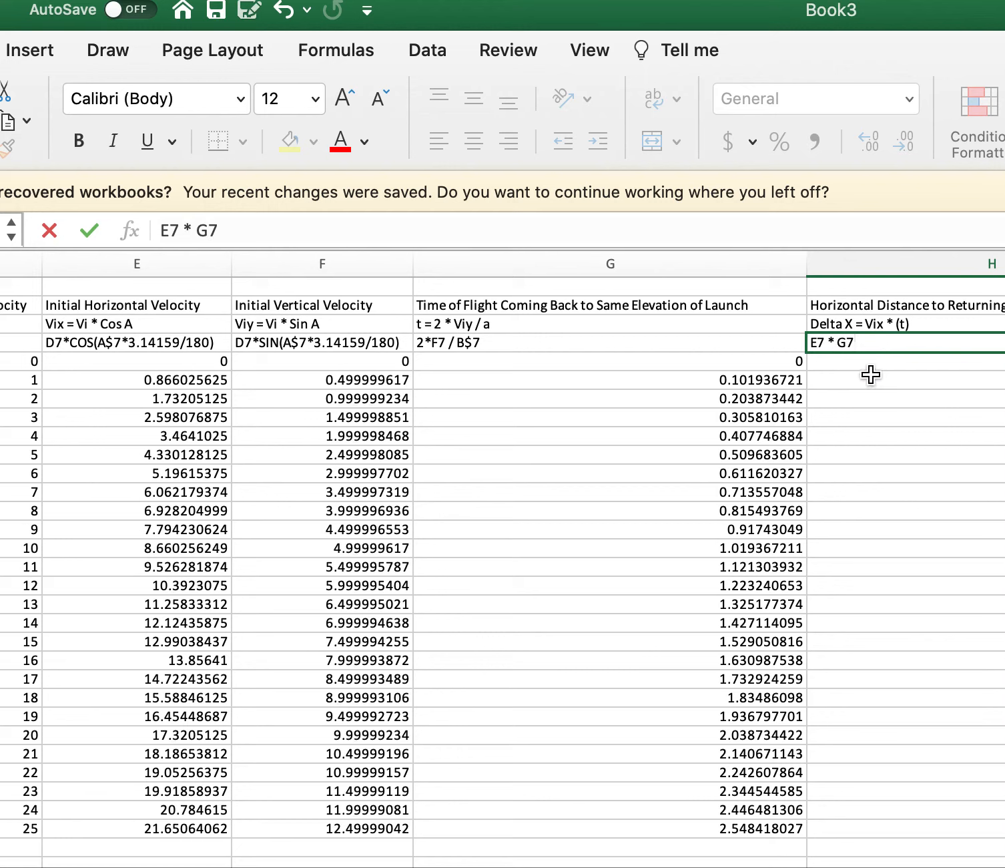
click(883, 374)
click(897, 361)
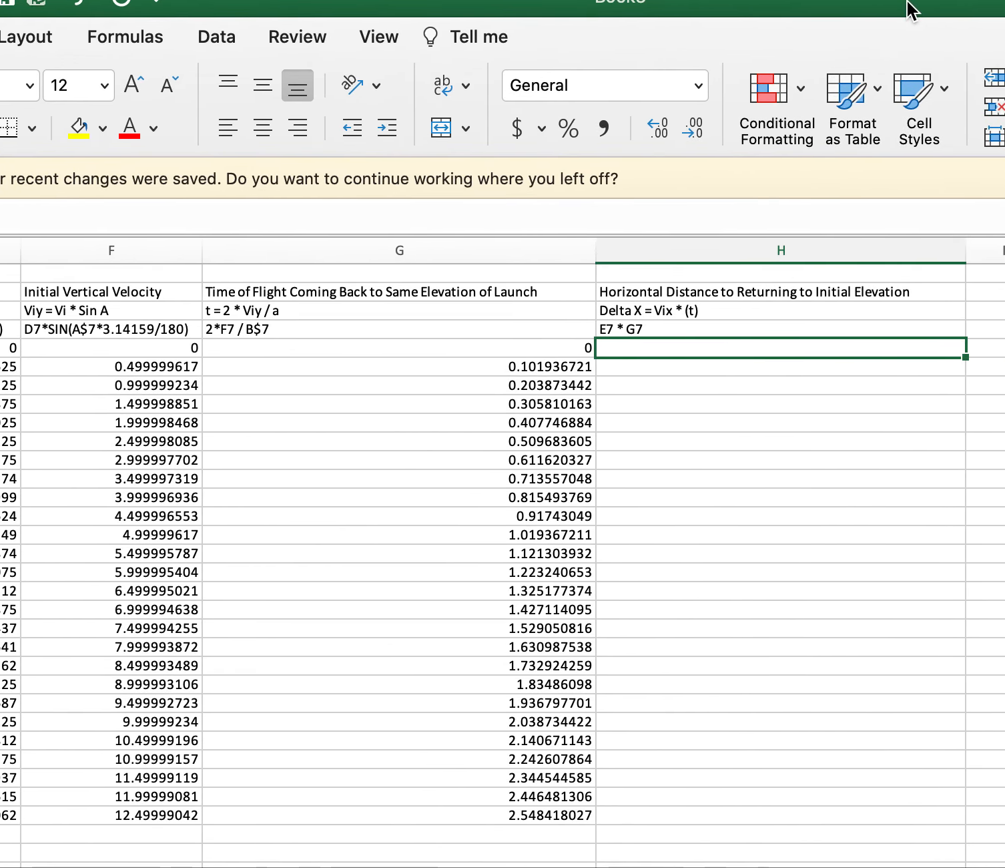
Enter the formula =E7*G7 in H7 and fill it down column H through row 32
double_click(790, 346)
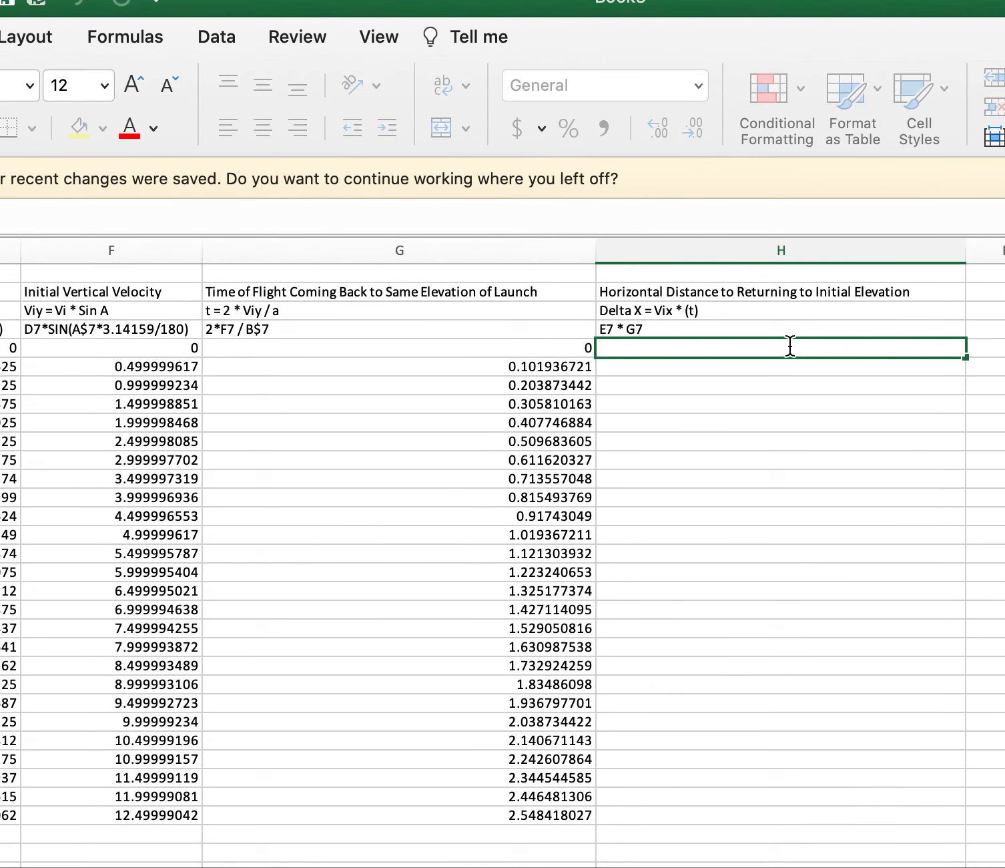
text(=E7*G7)
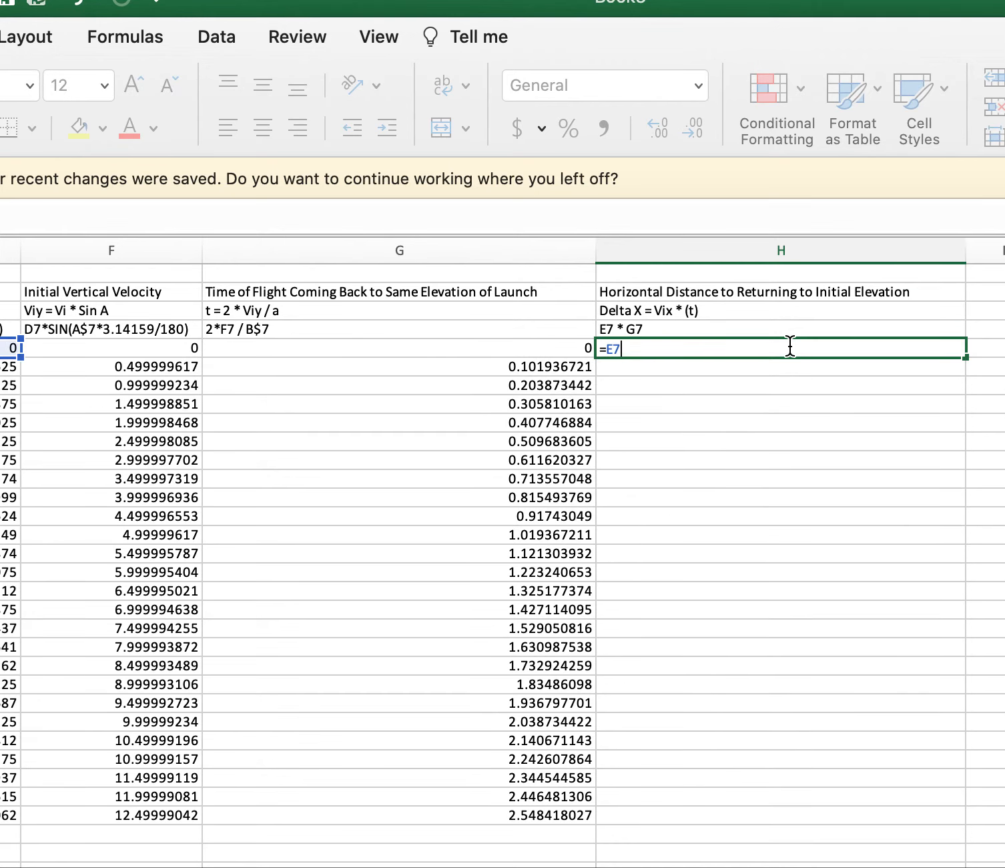
key(Return)
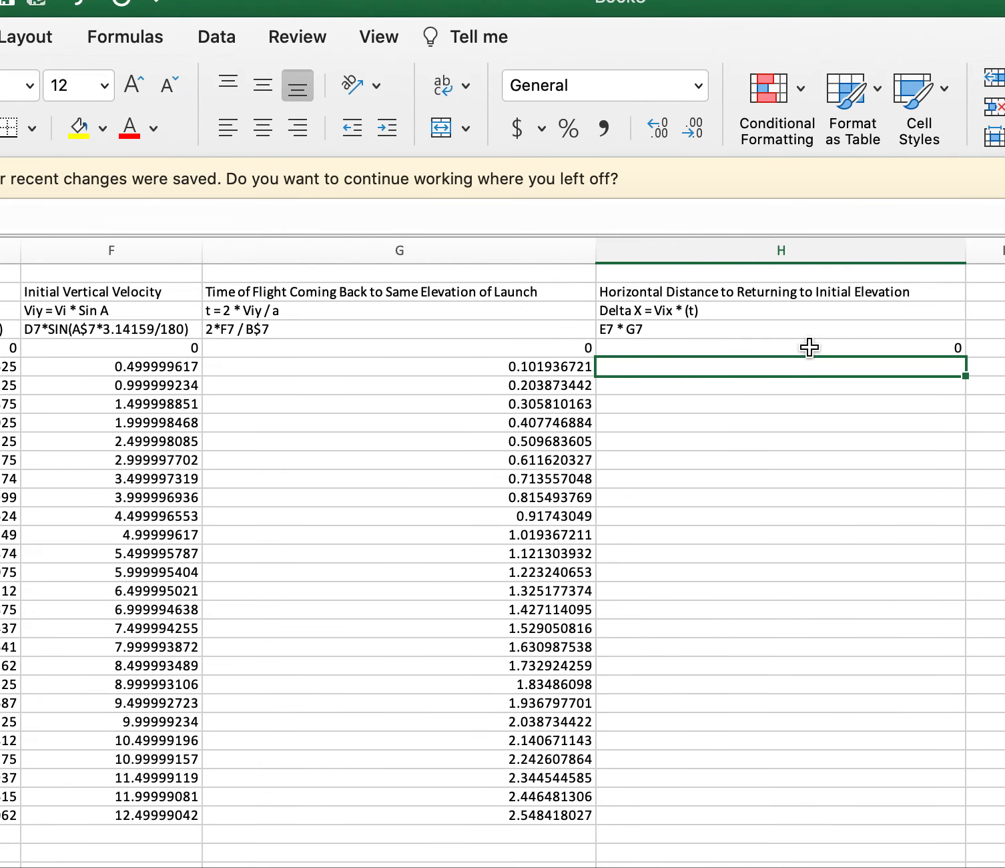
click(747, 346)
drag(965, 357, 966, 829)
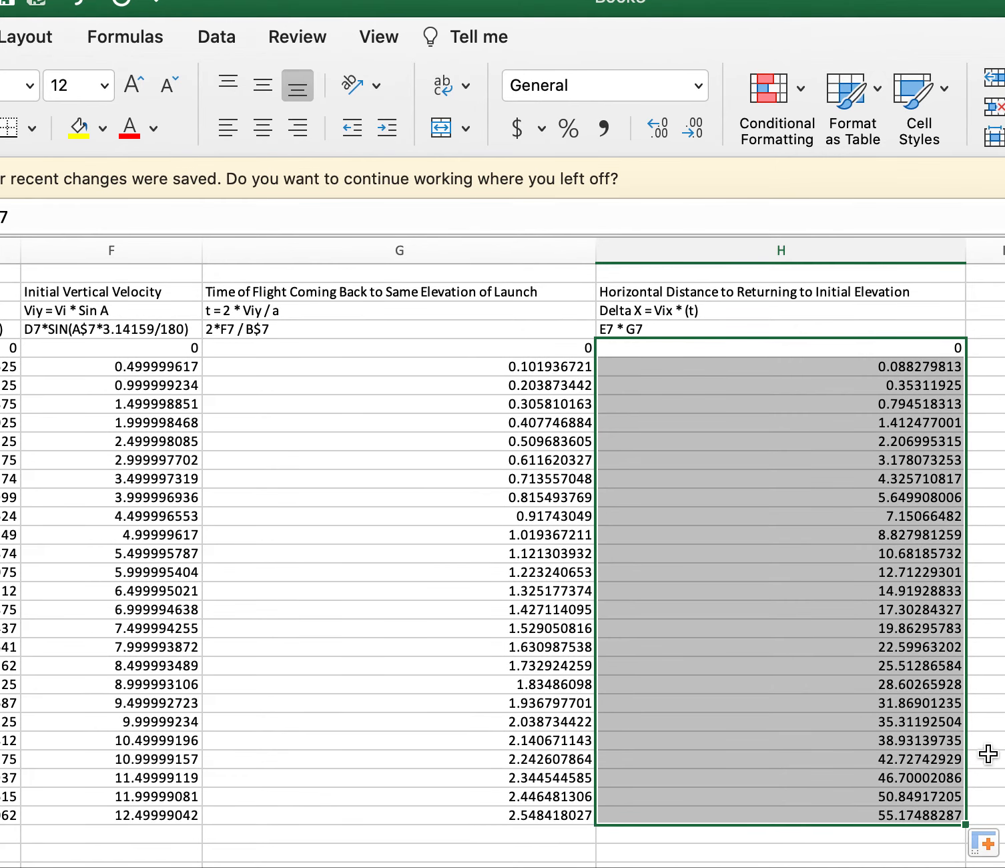
click(995, 732)
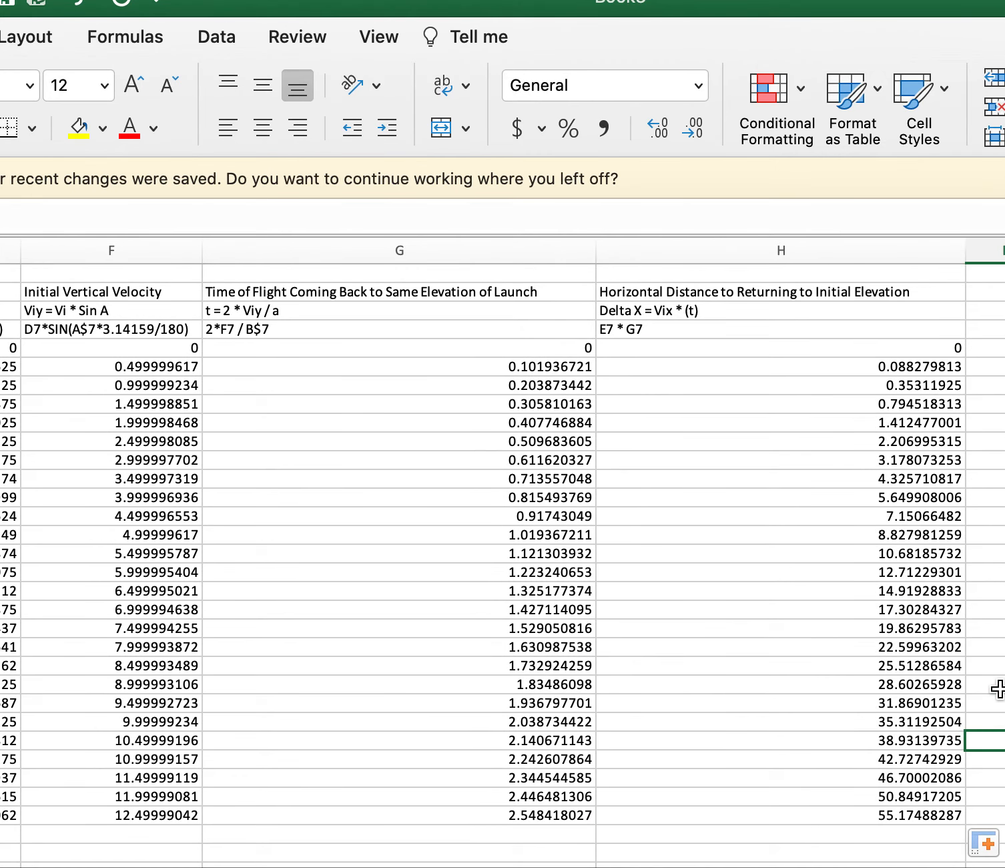
Compare the distance in H32 with the range solution and the pit-crossing problem in the handwritten notes
click(765, 817)
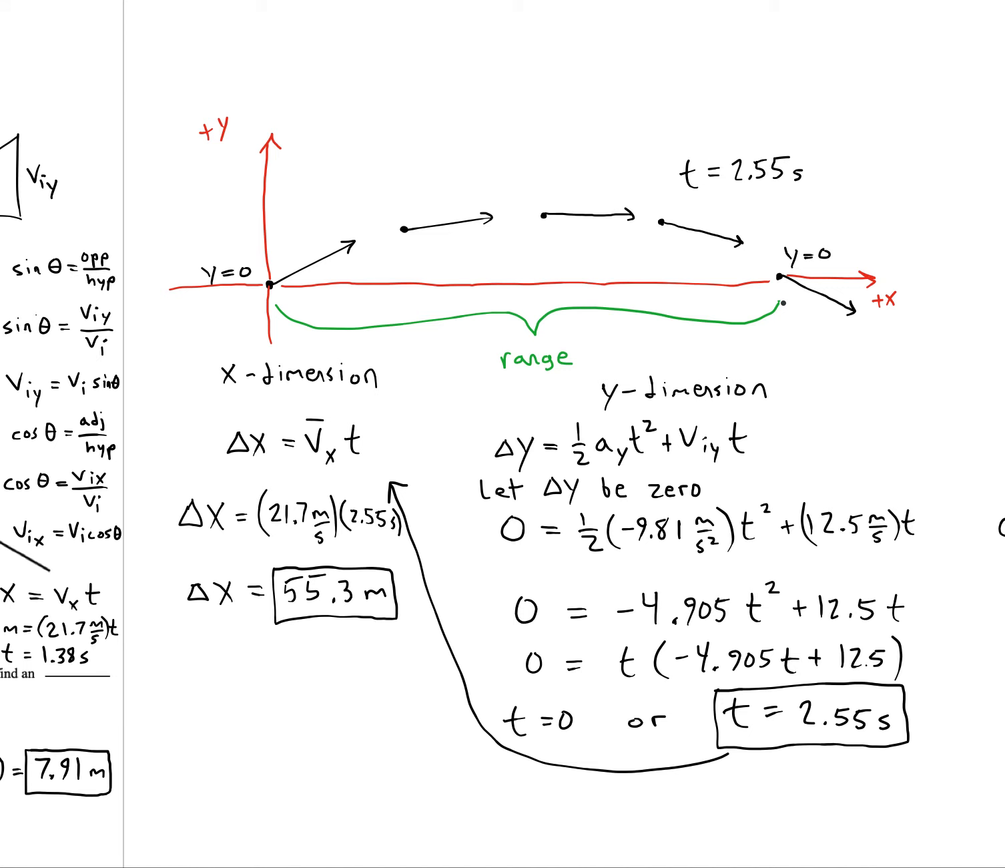
scroll(503, 434, left, 10)
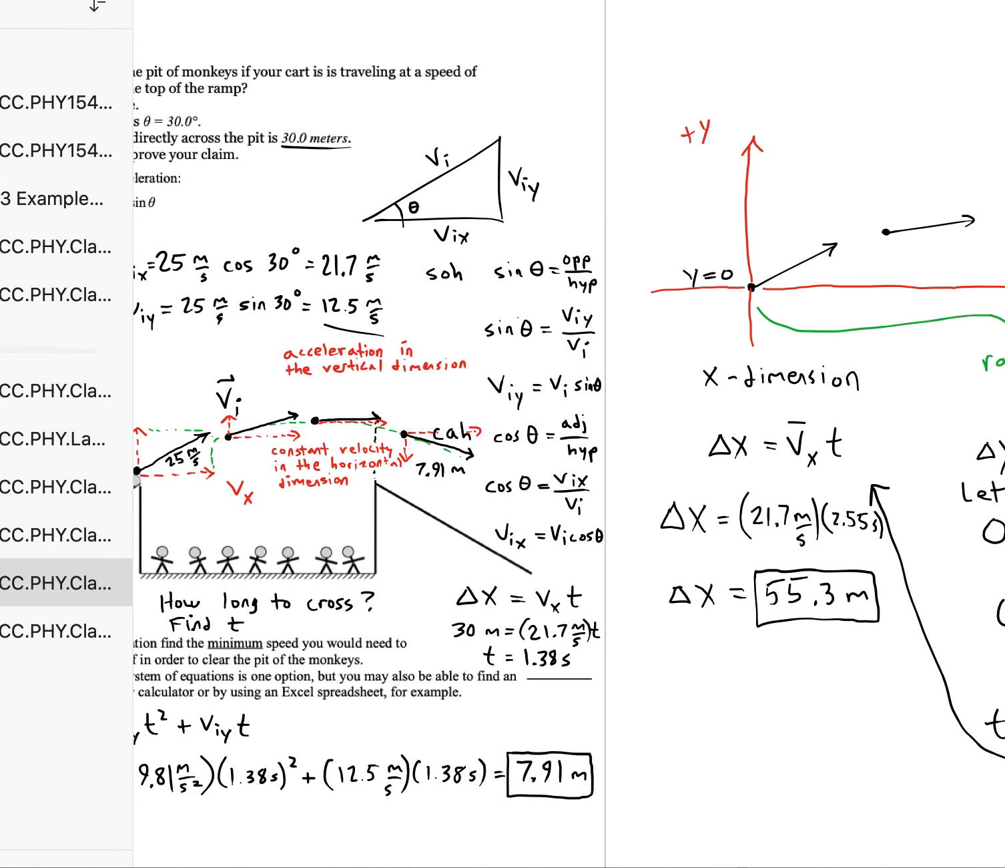
scroll(712, 343, left, 9)
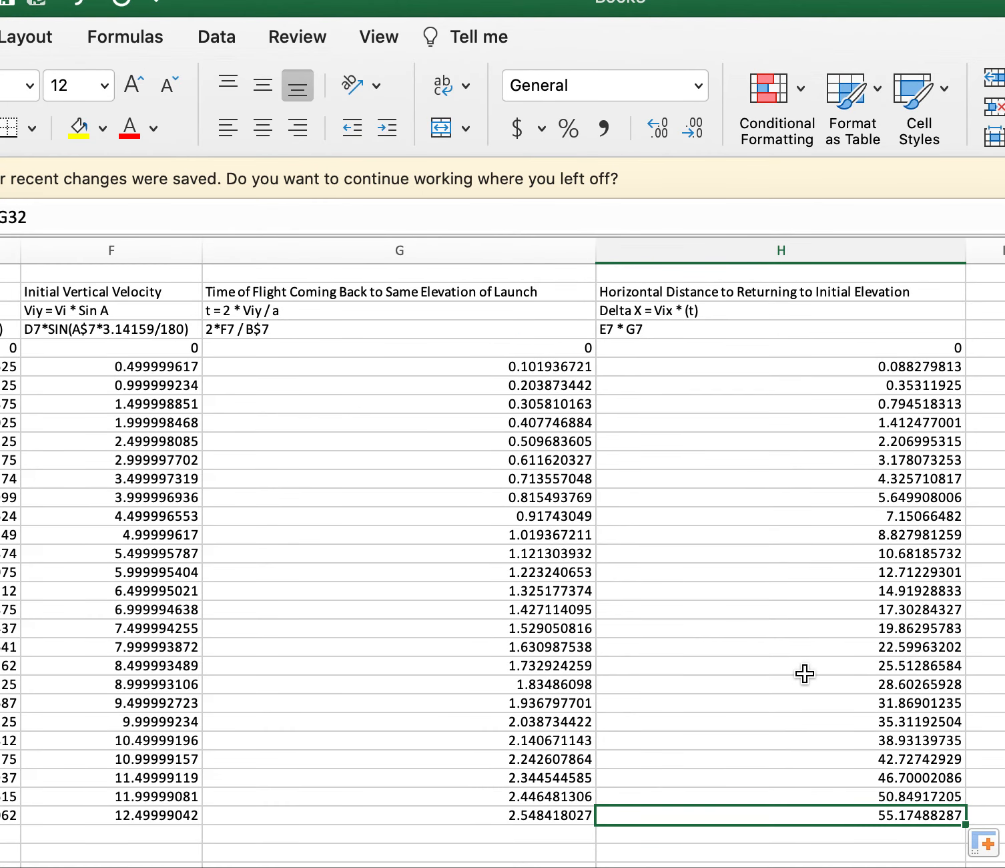
Examine the horizontal distances in H25:H26 around 30 meters and trace them back to their initial velocities
click(722, 718)
drag(731, 707, 744, 689)
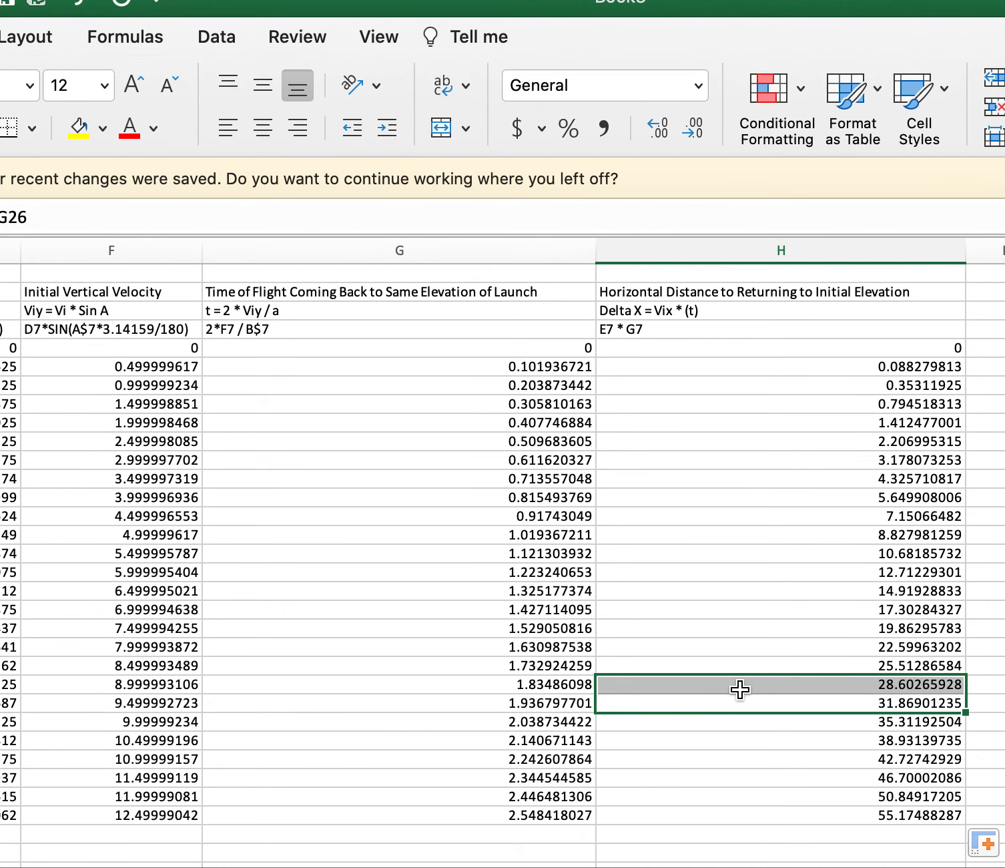
scroll(740, 689, left, 3)
scroll(740, 690, right, 5)
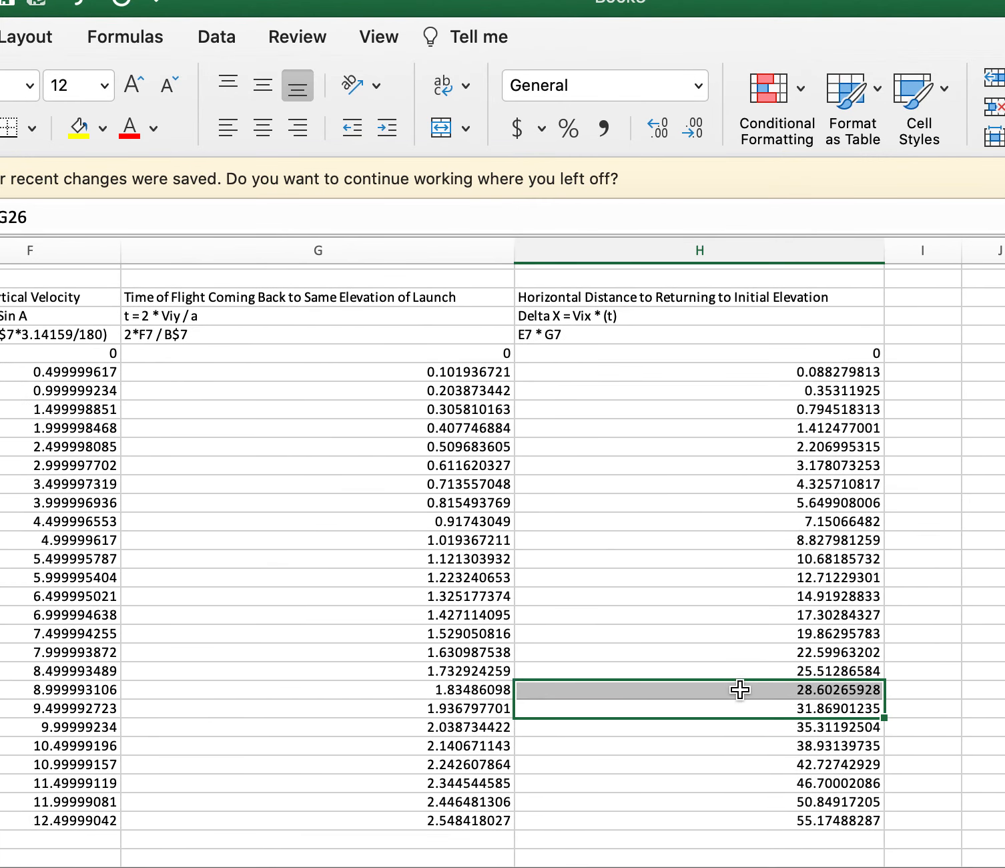
click(693, 673)
click(680, 686)
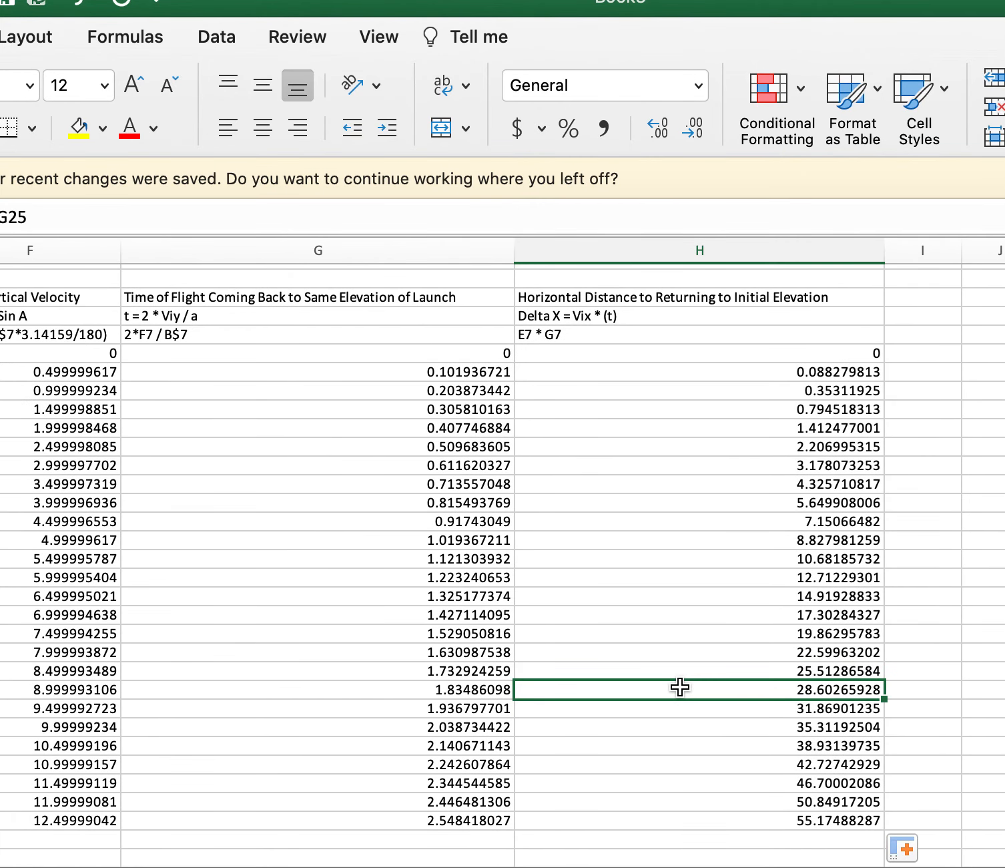
shift+click(658, 710)
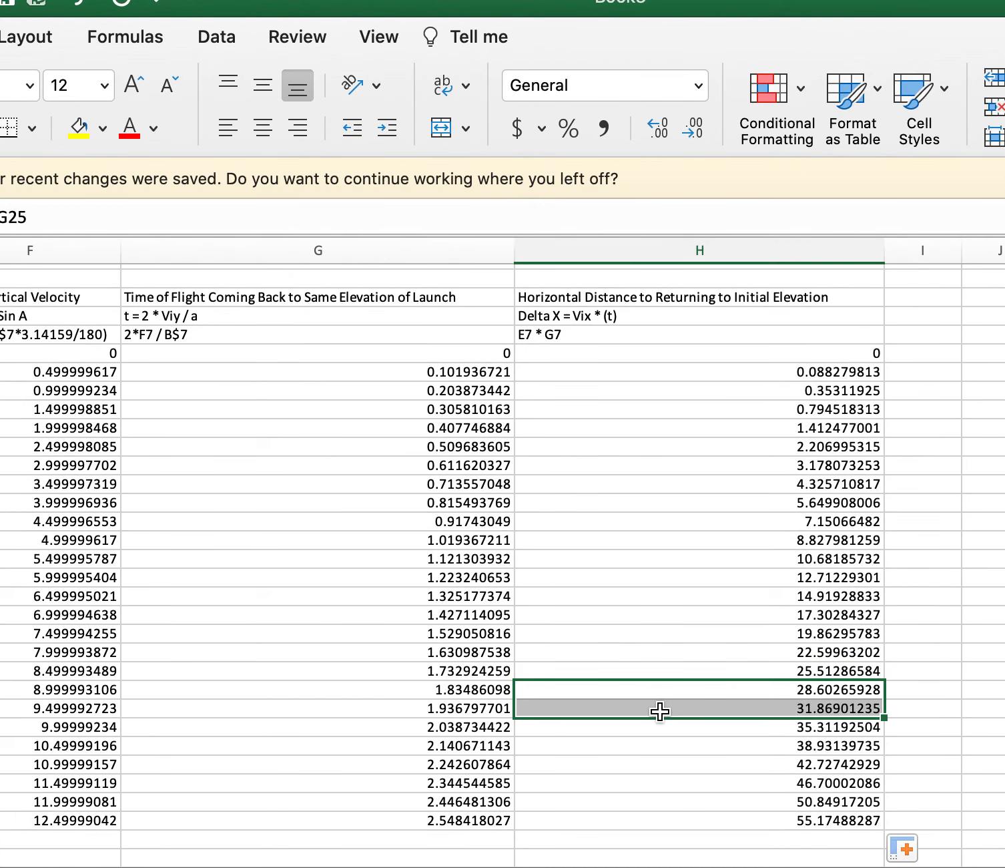
click(386, 694)
scroll(387, 694, left, 5)
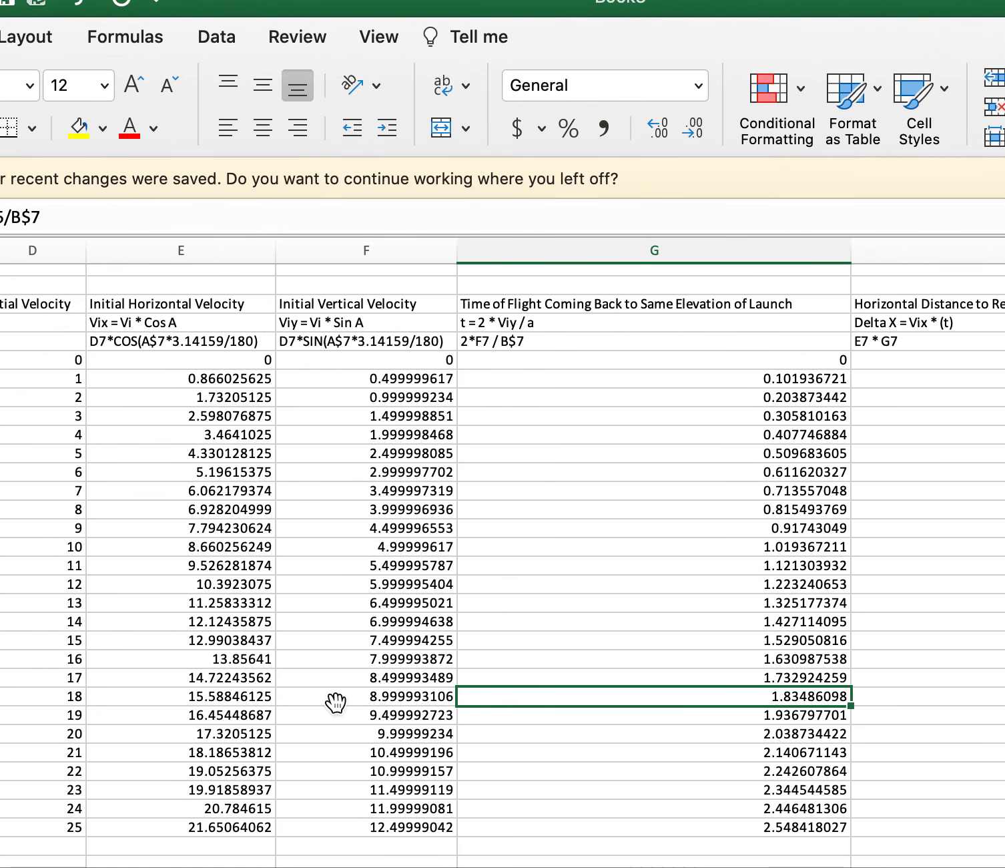
Insert four entire blank rows between initial velocities 18 and 19, starting at row 26
click(67, 713)
click(65, 39)
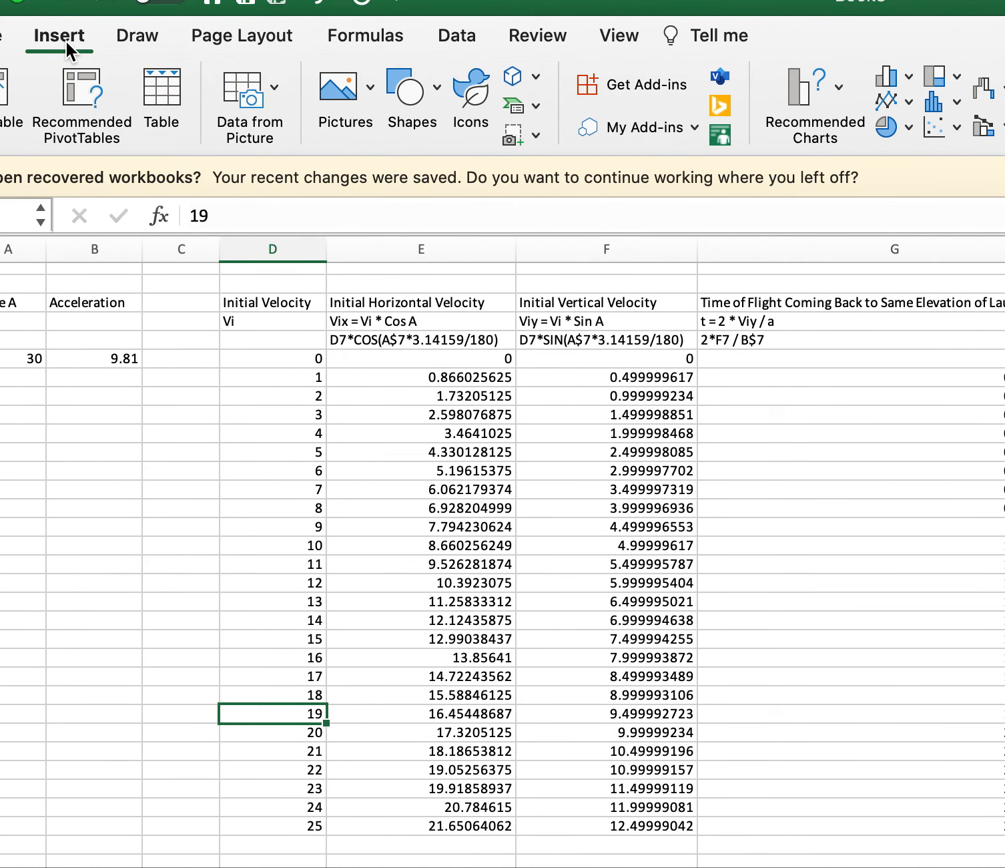
right_click(275, 713)
click(408, 435)
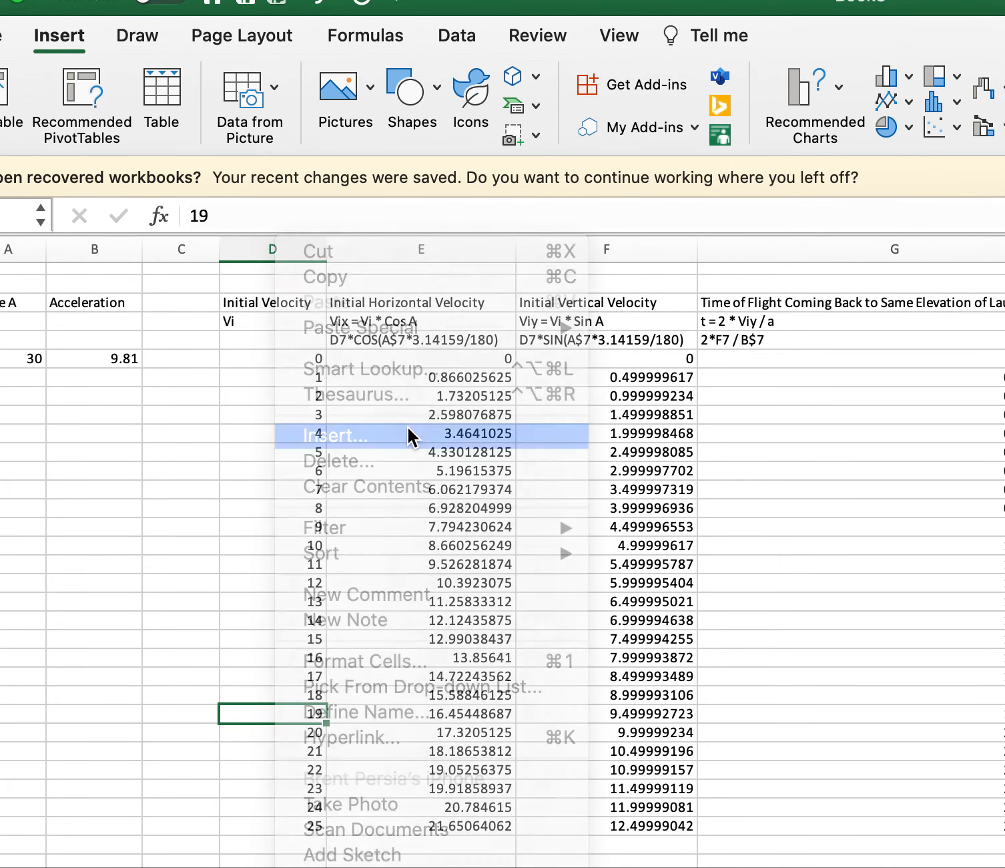
click(317, 433)
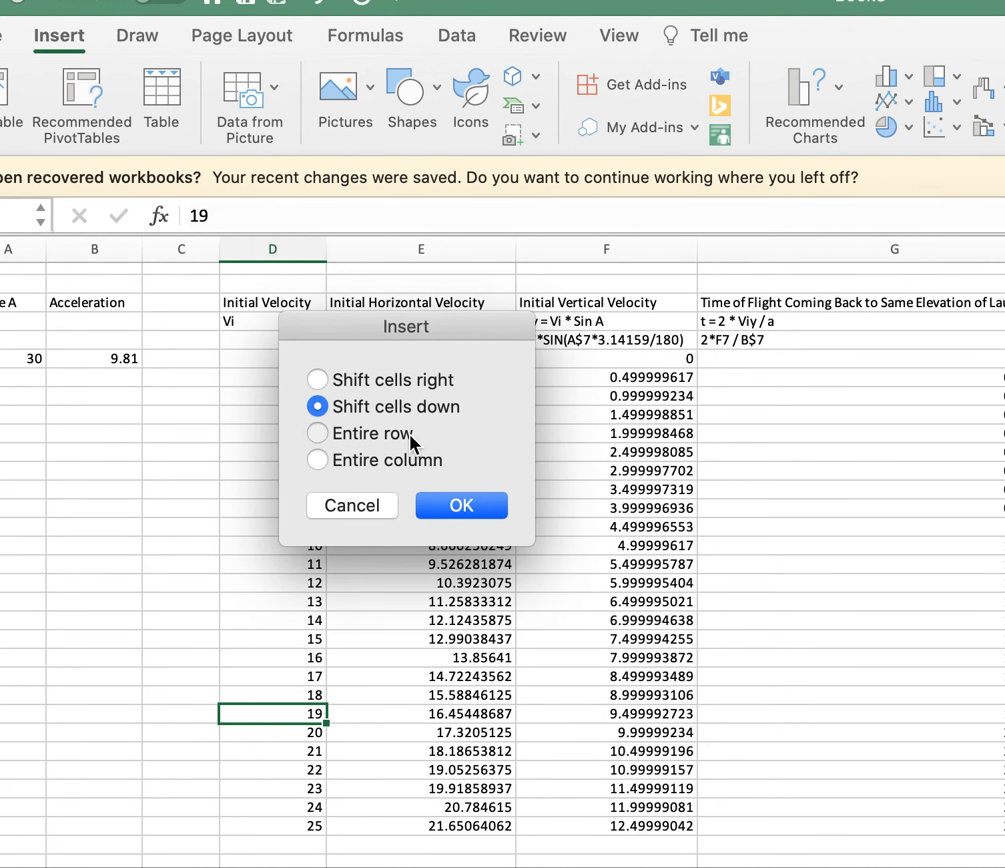
click(437, 505)
Enter 18.1 as the initial velocity in D26 and narrow the flight-time column G to bring the distance column closer
text(18)
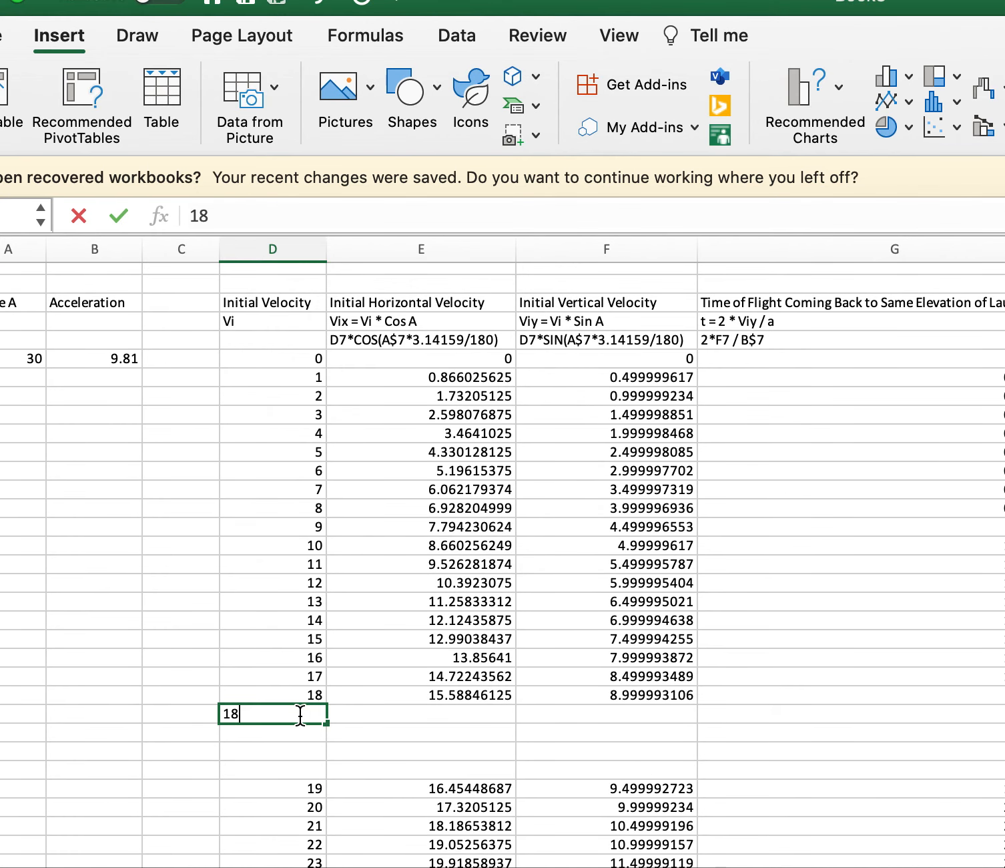
text(.1)
click(427, 680)
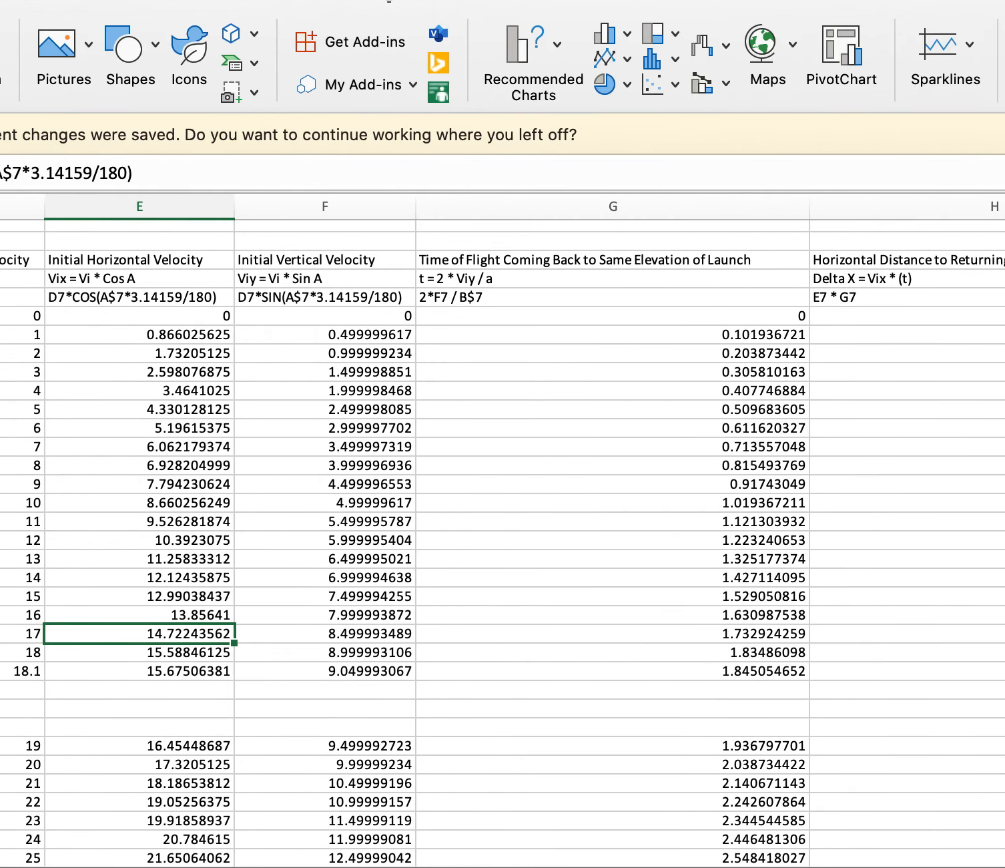
drag(808, 206, 578, 209)
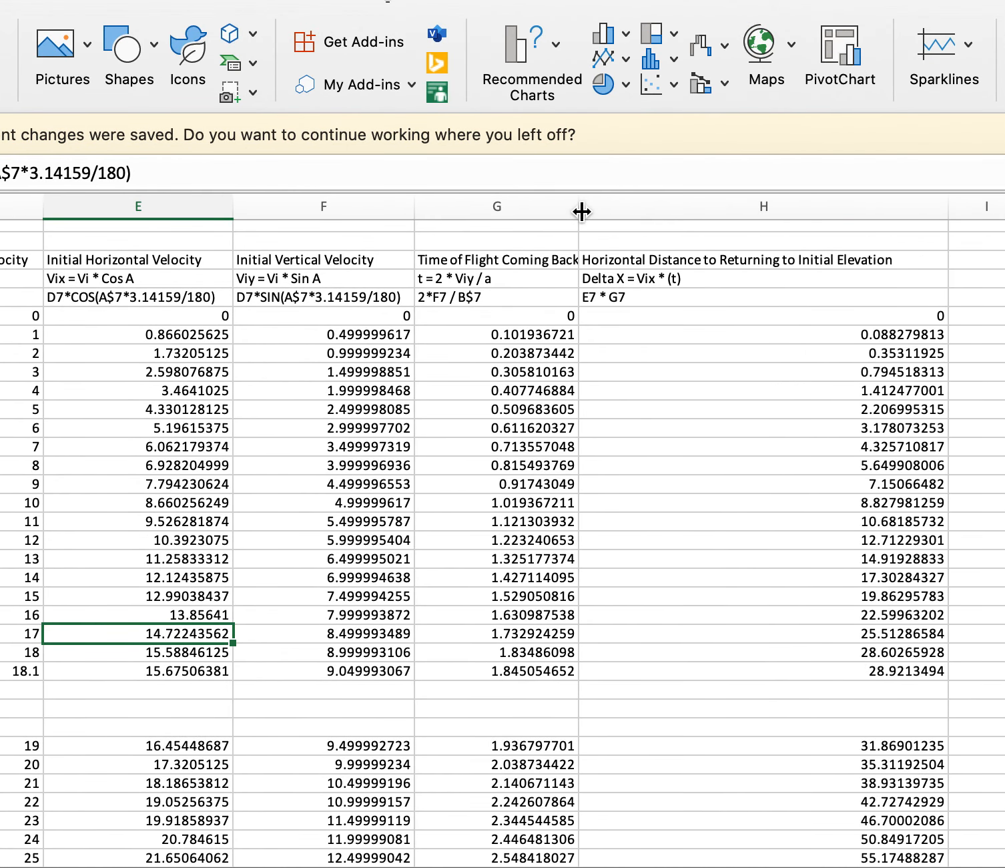
Enter the initial velocities 18.2, 18.3 and 18.4 in D27:D29
click(28, 694)
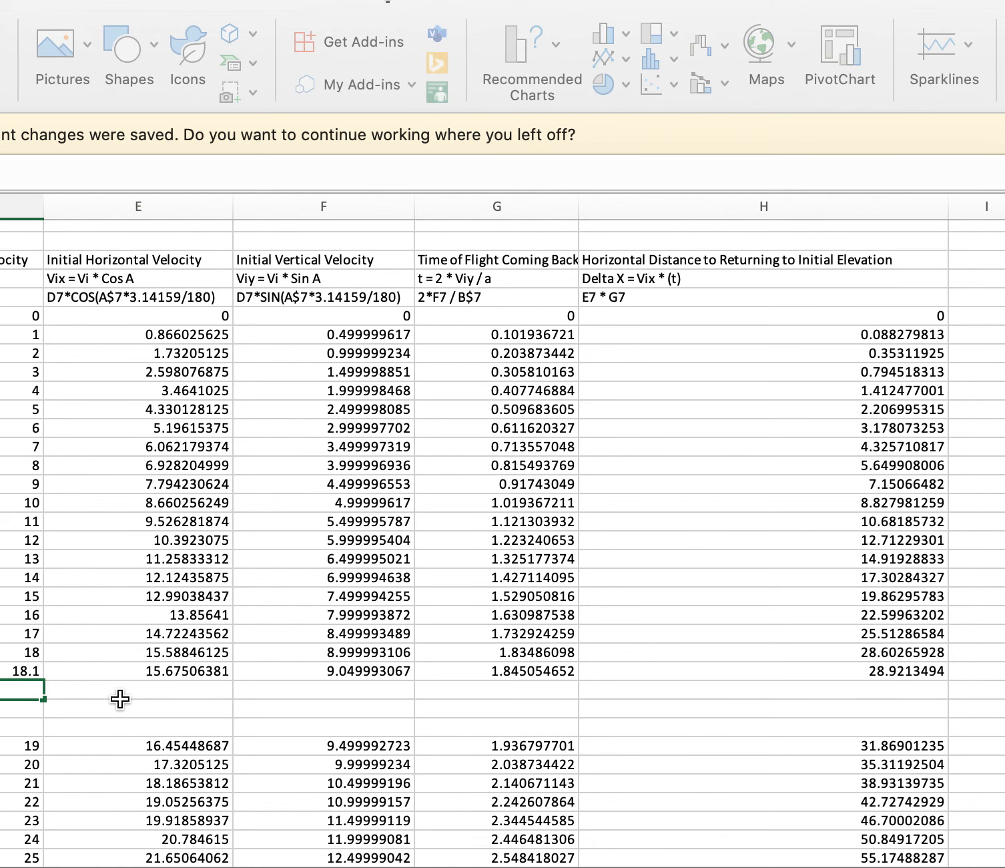
text(18.2)
key(Return)
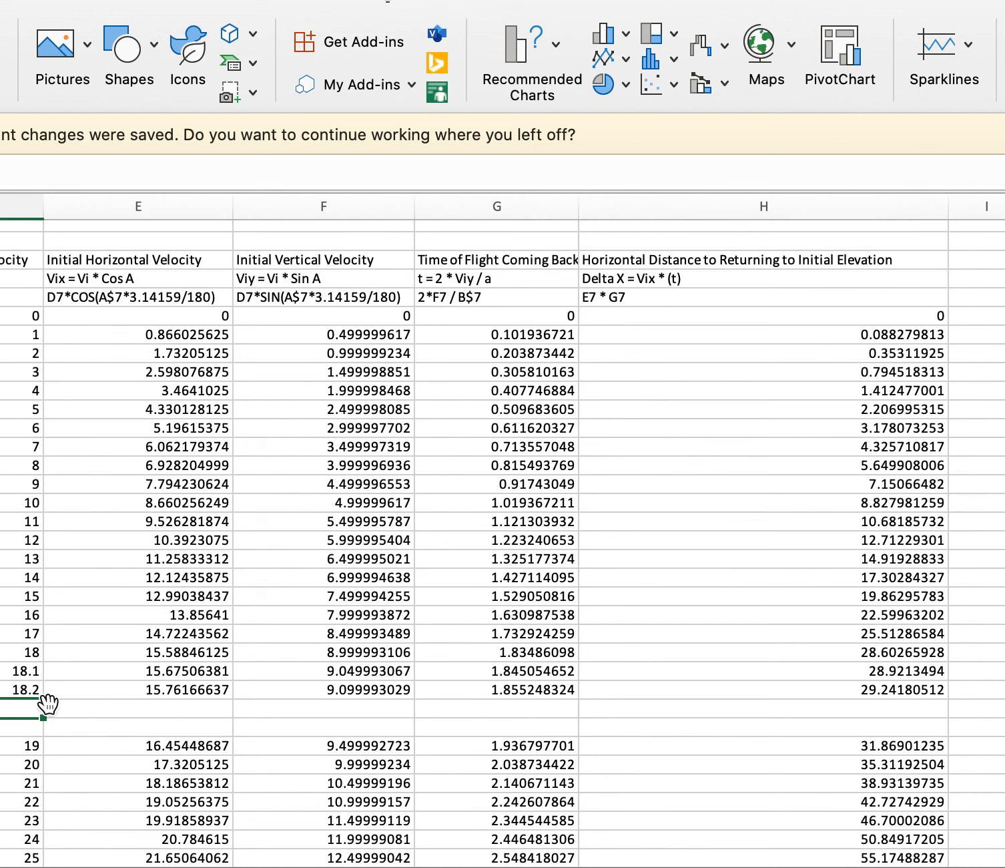
text(18.3)
key(Return)
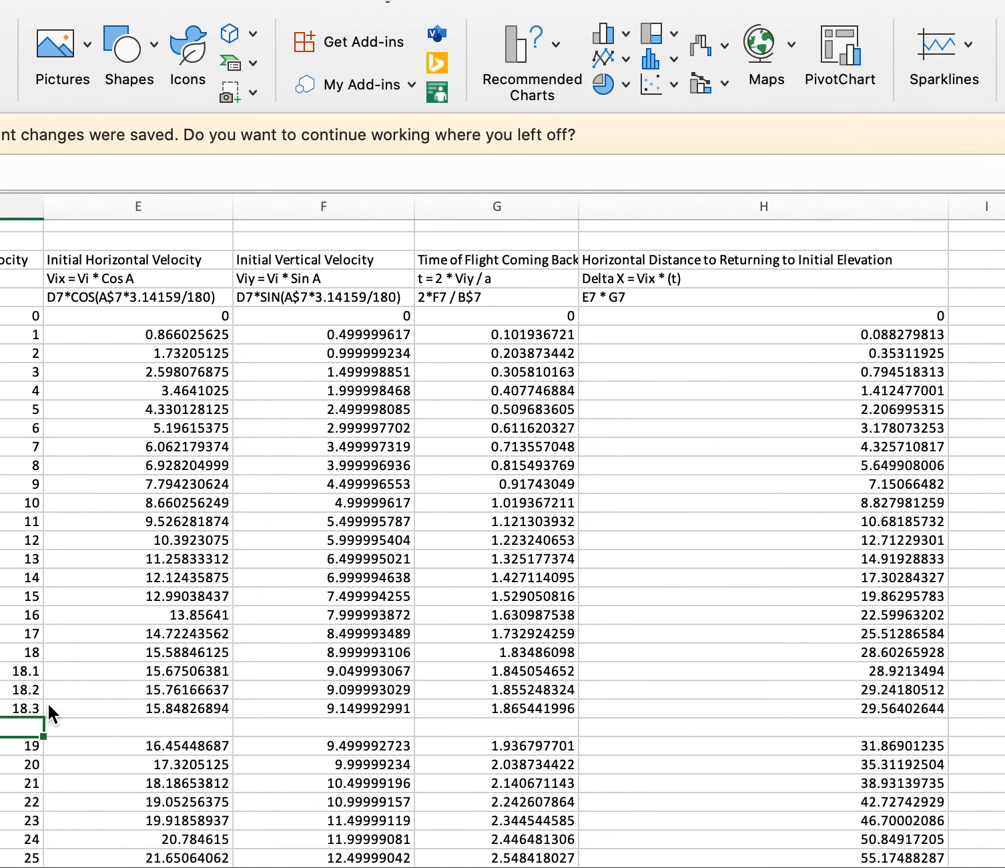
text(18.4)
key(Return)
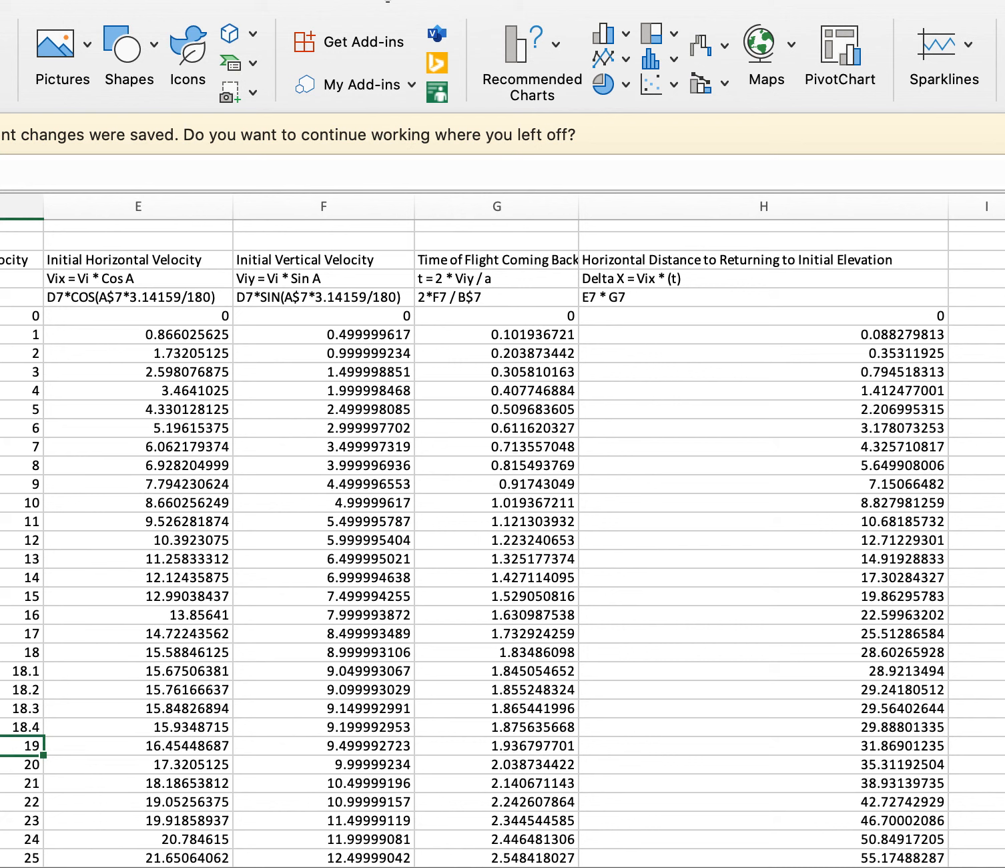
Insert another row above the initial velocity 19 and enter 18.5 in D30
right_click(7, 744)
click(27, 154)
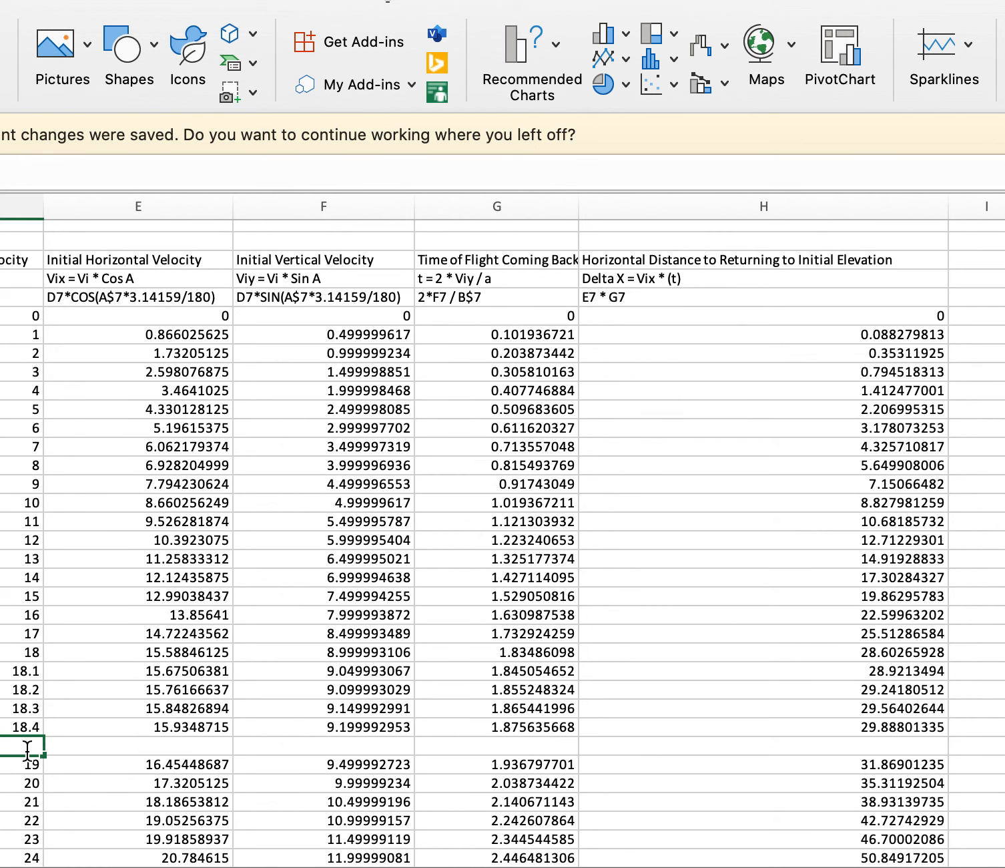
text(18.5)
key(Return)
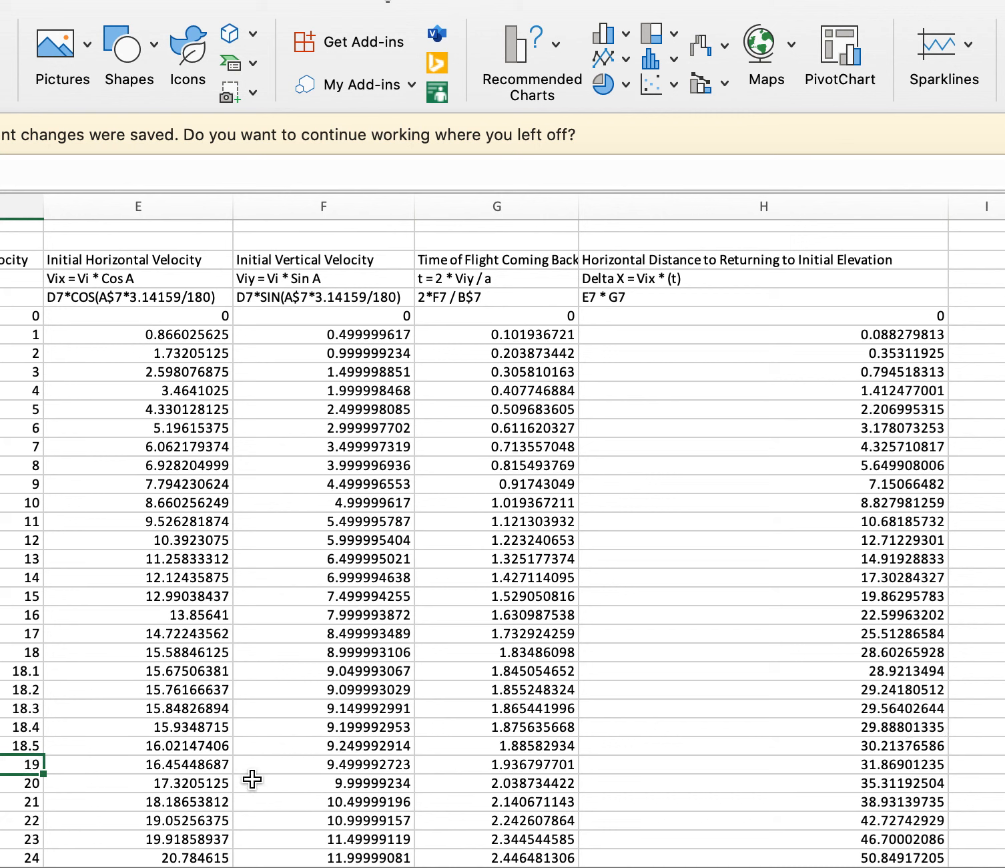
Highlight the 18.4 velocity row from D29 to H29 with yellow fill
click(36, 729)
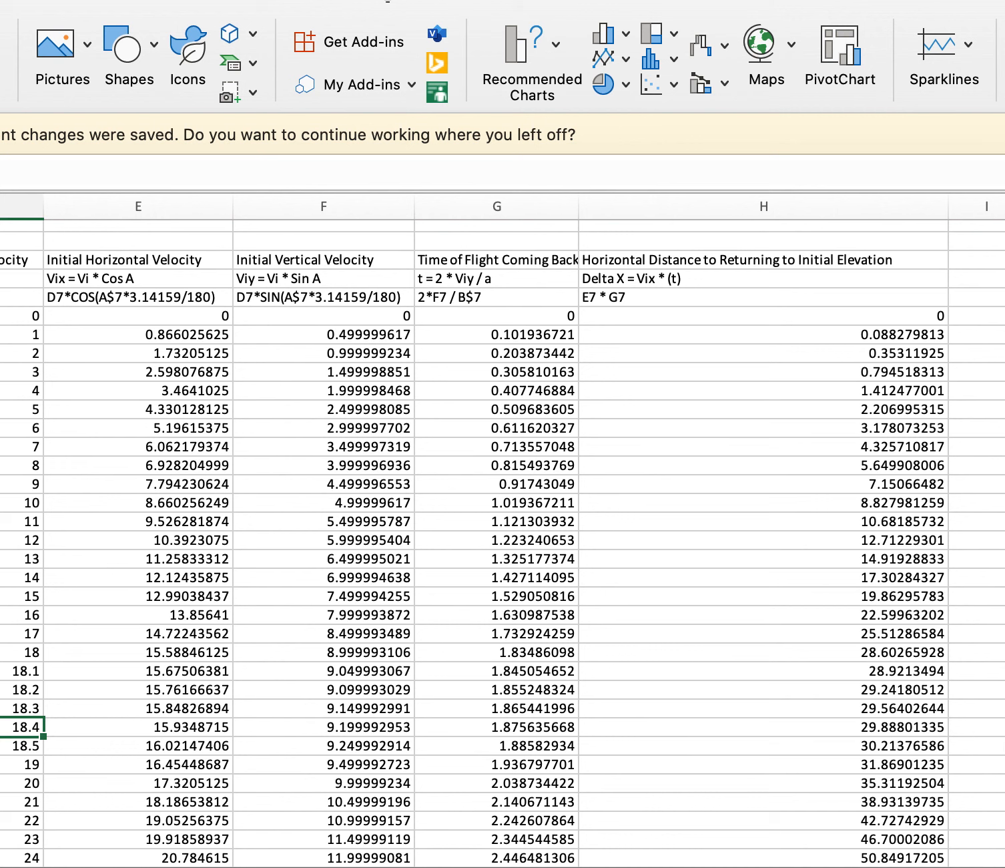
shift+click(917, 727)
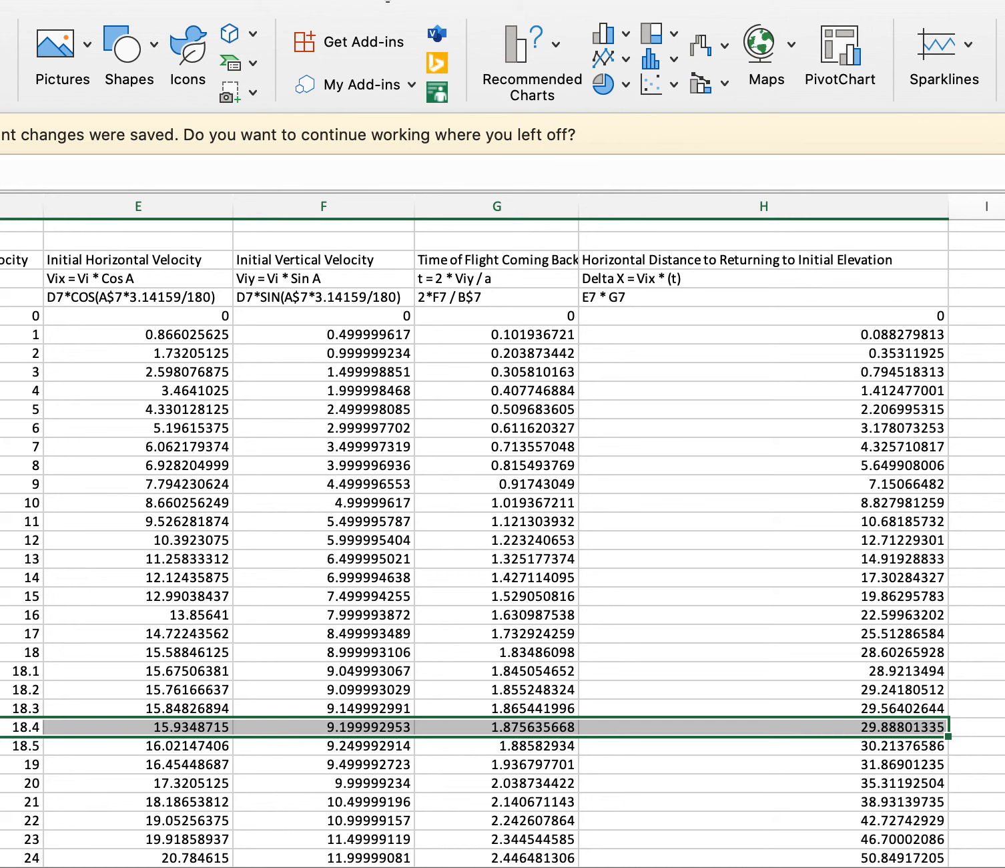
click(927, 107)
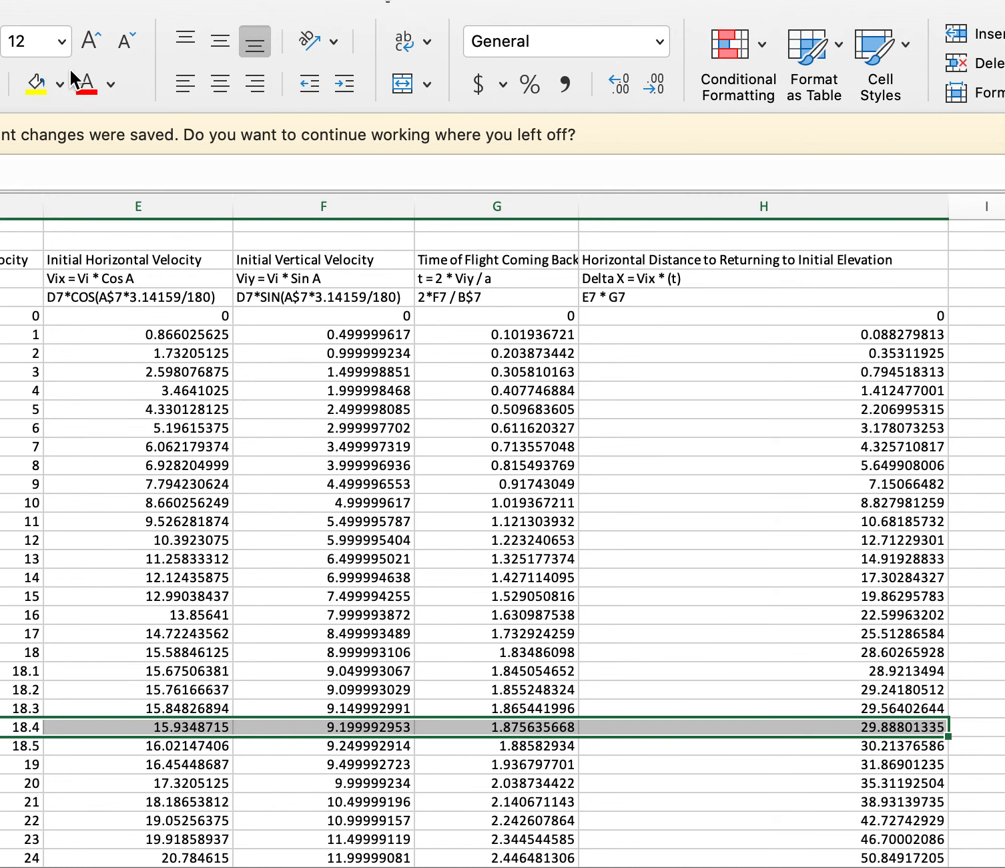
click(37, 82)
click(582, 549)
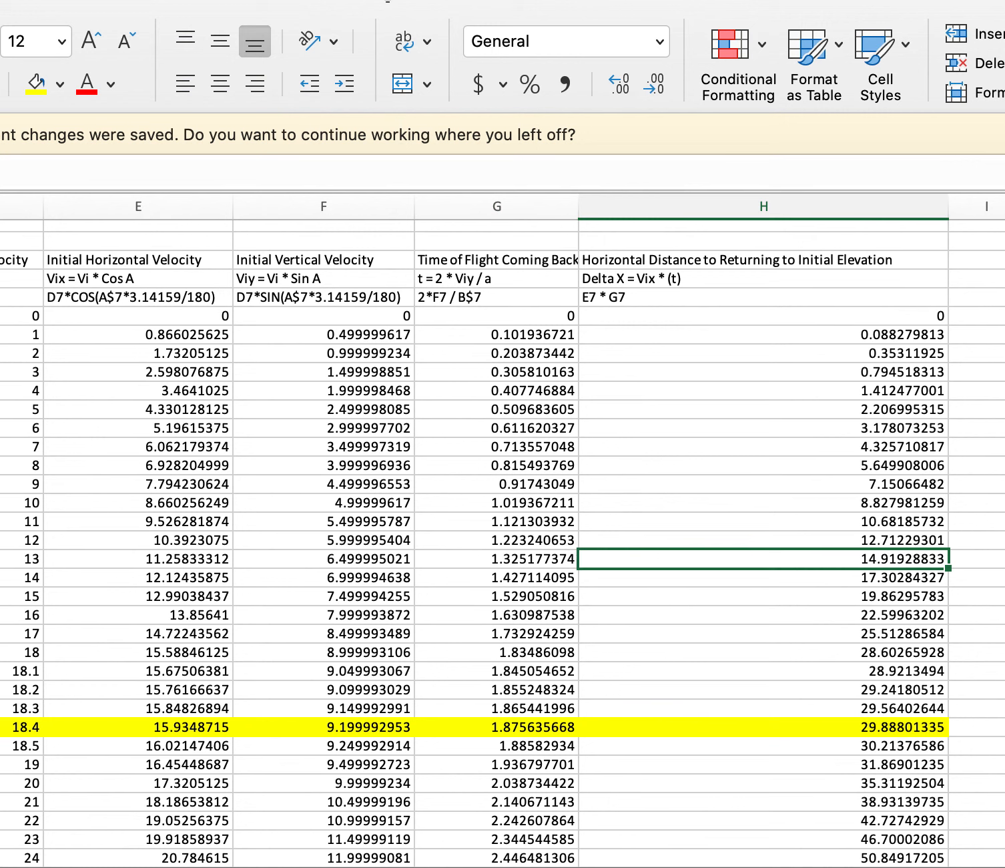